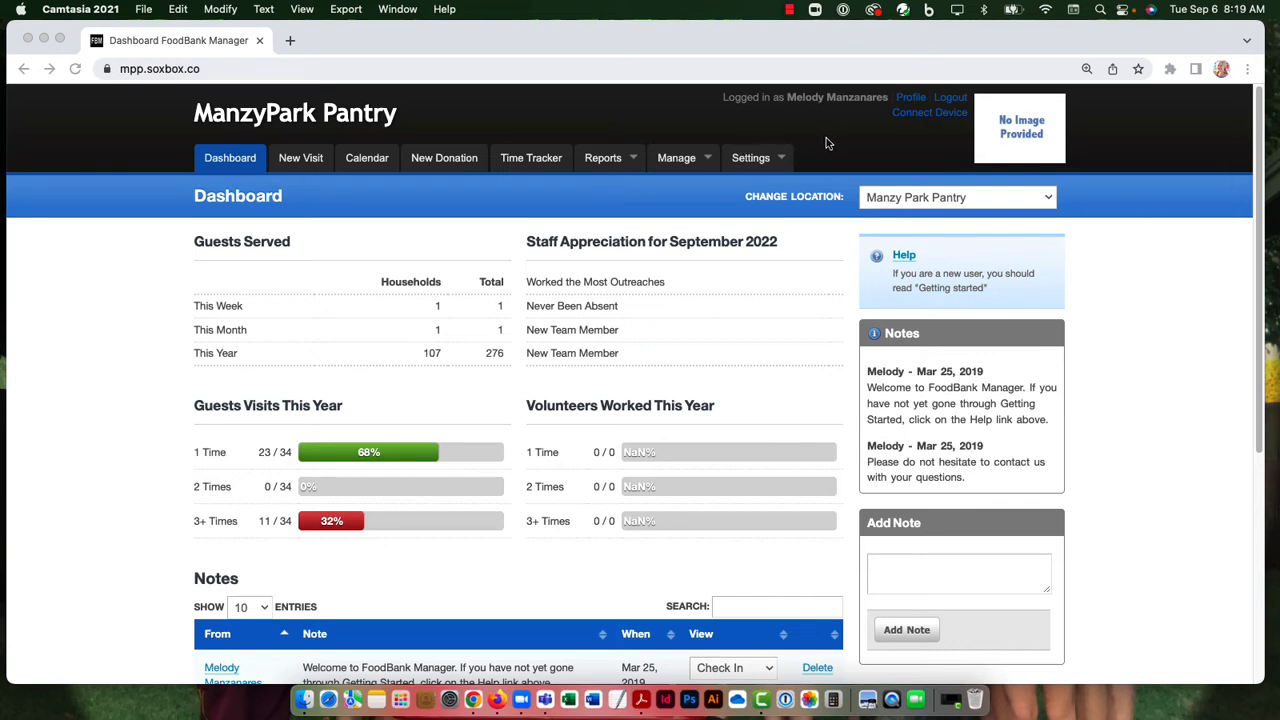
Step: Open the Bulk tracking method for editing from the tracking methods settings
{"action": "left_click", "coordinate": [752, 165]}
{"action": "left_click", "coordinate": [752, 160]}
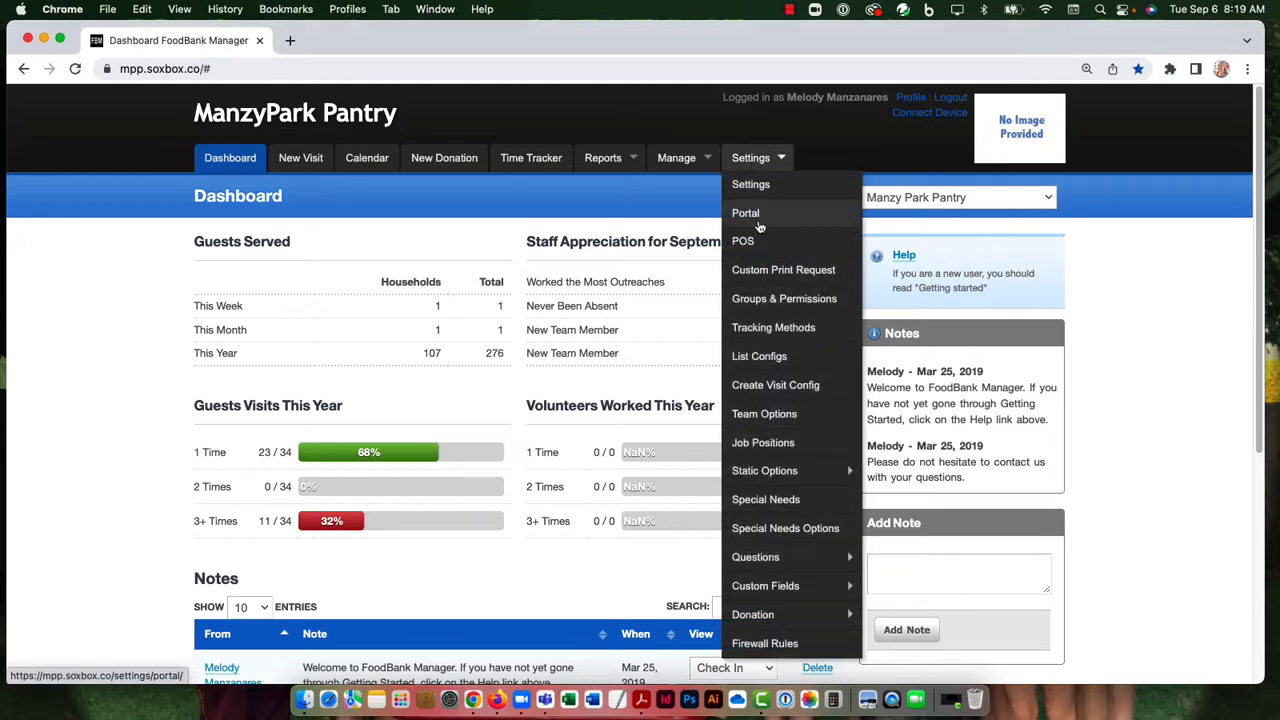
{"action": "left_click", "coordinate": [775, 329]}
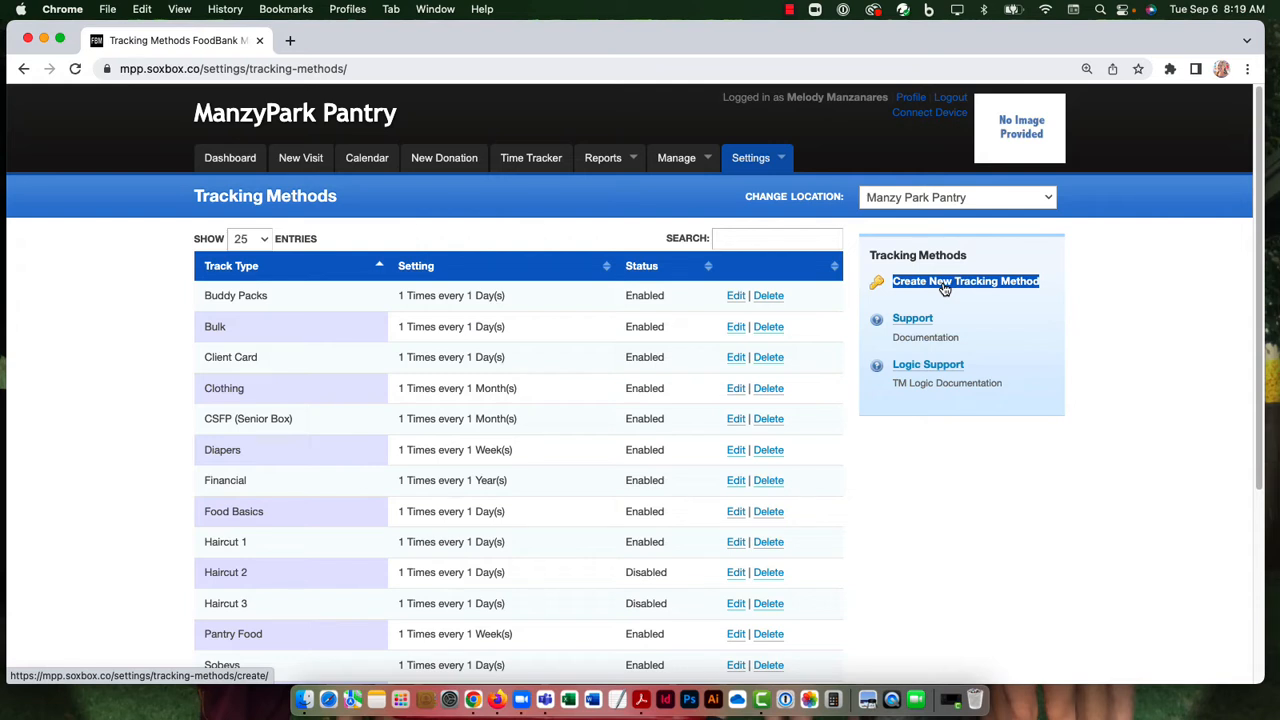
{"action": "left_click", "coordinate": [866, 283]}
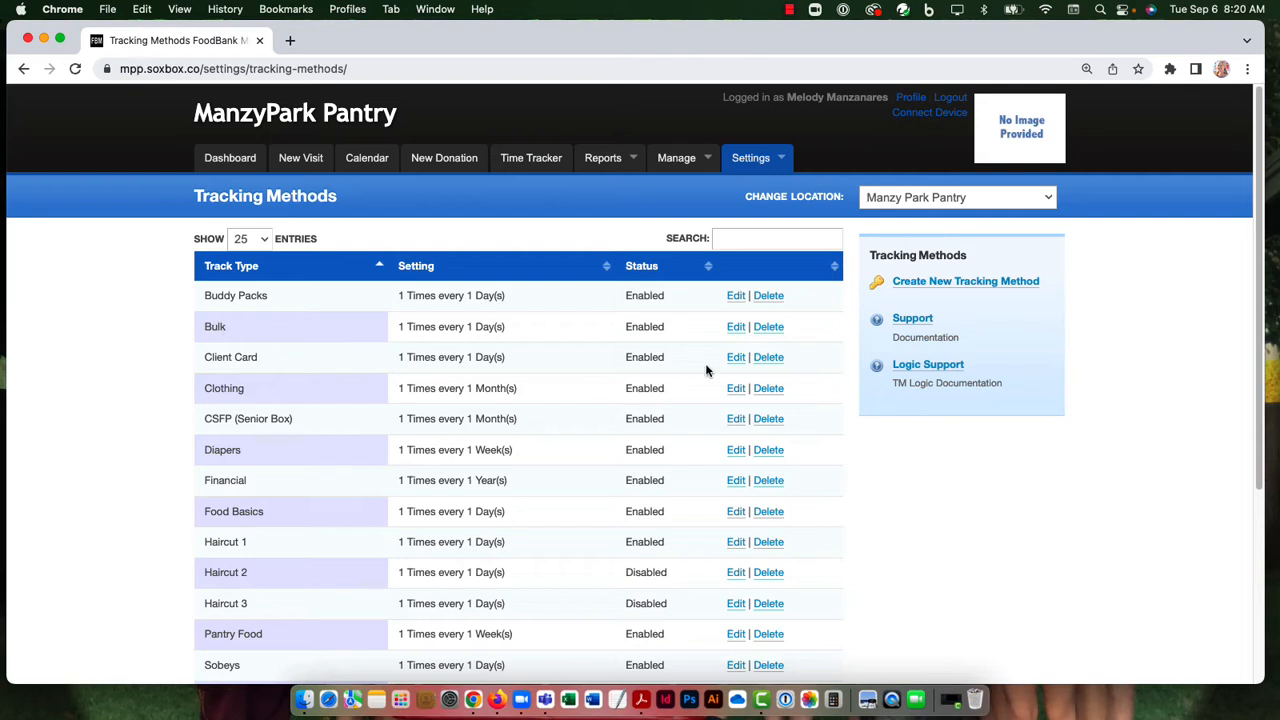
{"action": "left_click", "coordinate": [736, 327]}
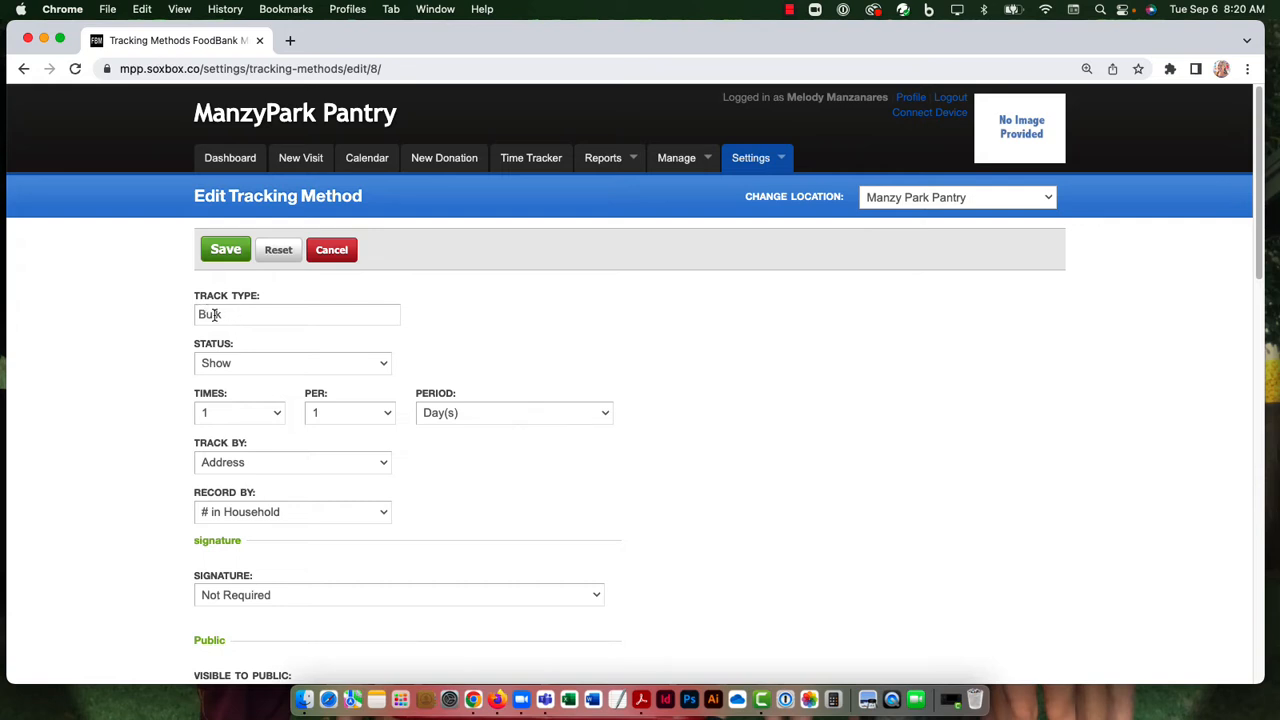
Step: Keep the Bulk method's status at Show and examine its frequency, tracking, signature, public and identification settings
{"action": "left_click", "coordinate": [264, 362]}
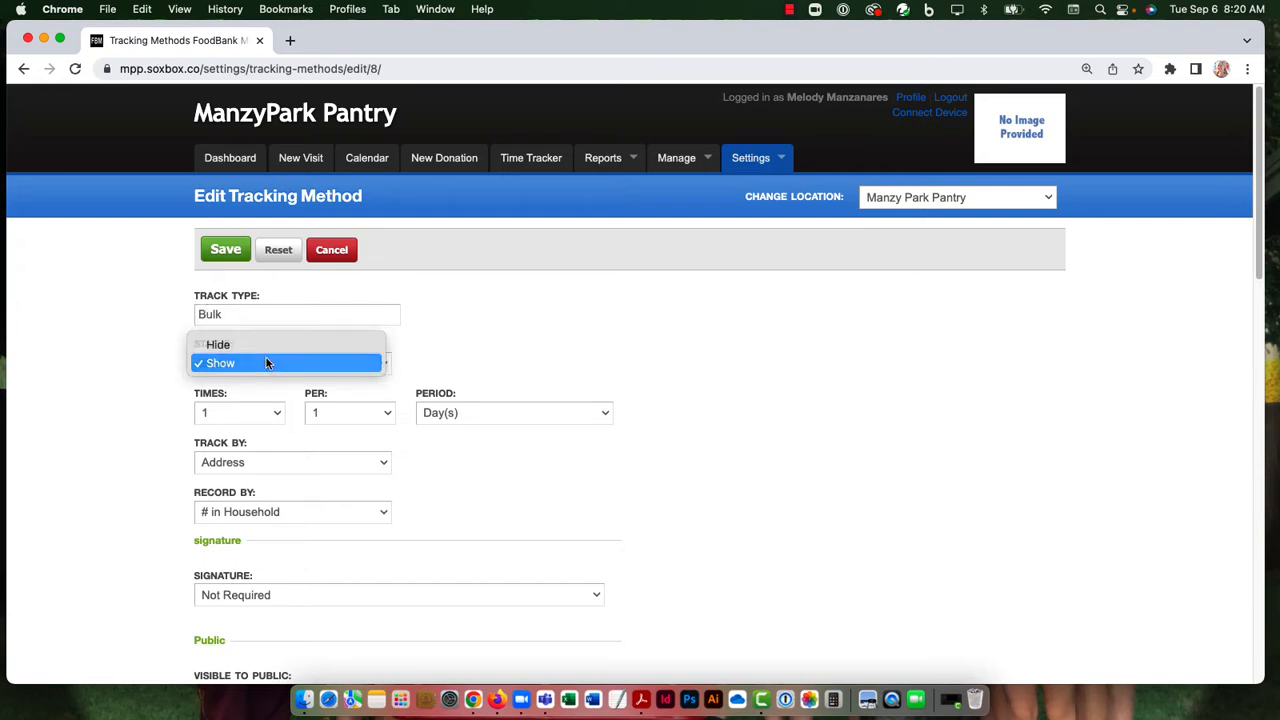
{"action": "left_click", "coordinate": [266, 360]}
{"action": "scroll", "coordinate": [471, 380], "scroll_direction": "down", "scroll_amount": 2}
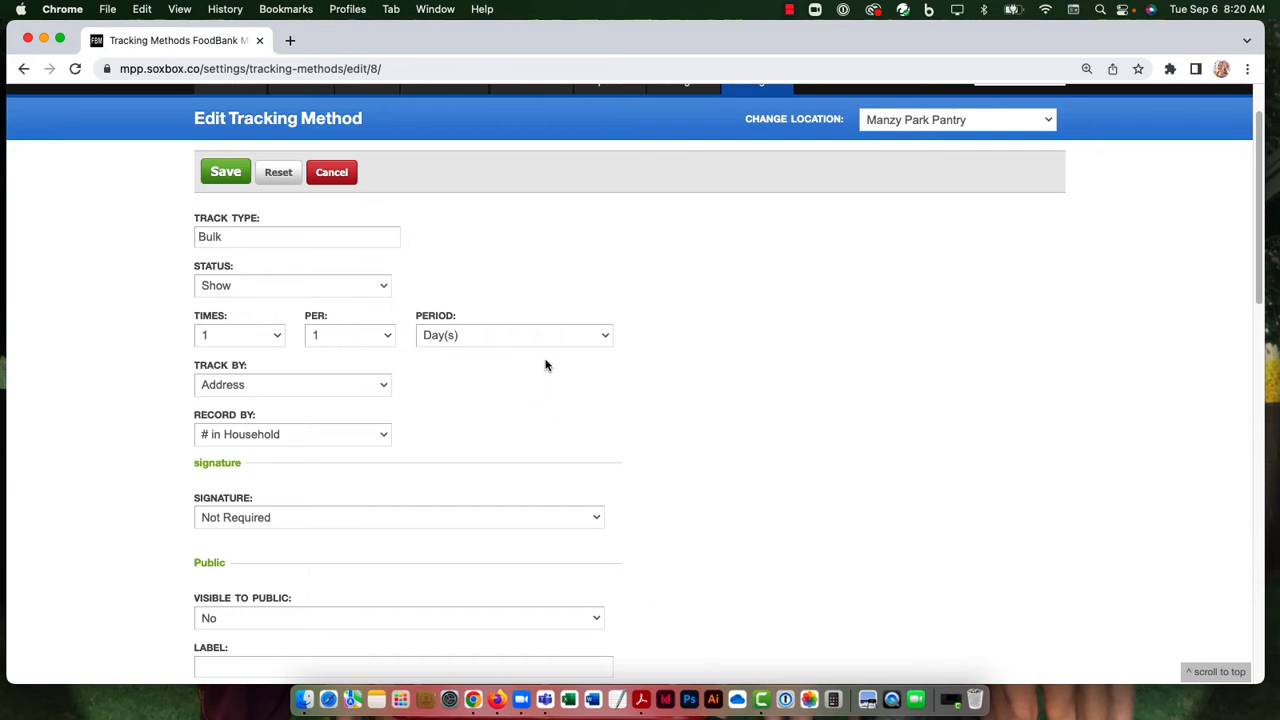
{"action": "scroll", "coordinate": [340, 395], "scroll_direction": "down", "scroll_amount": 1}
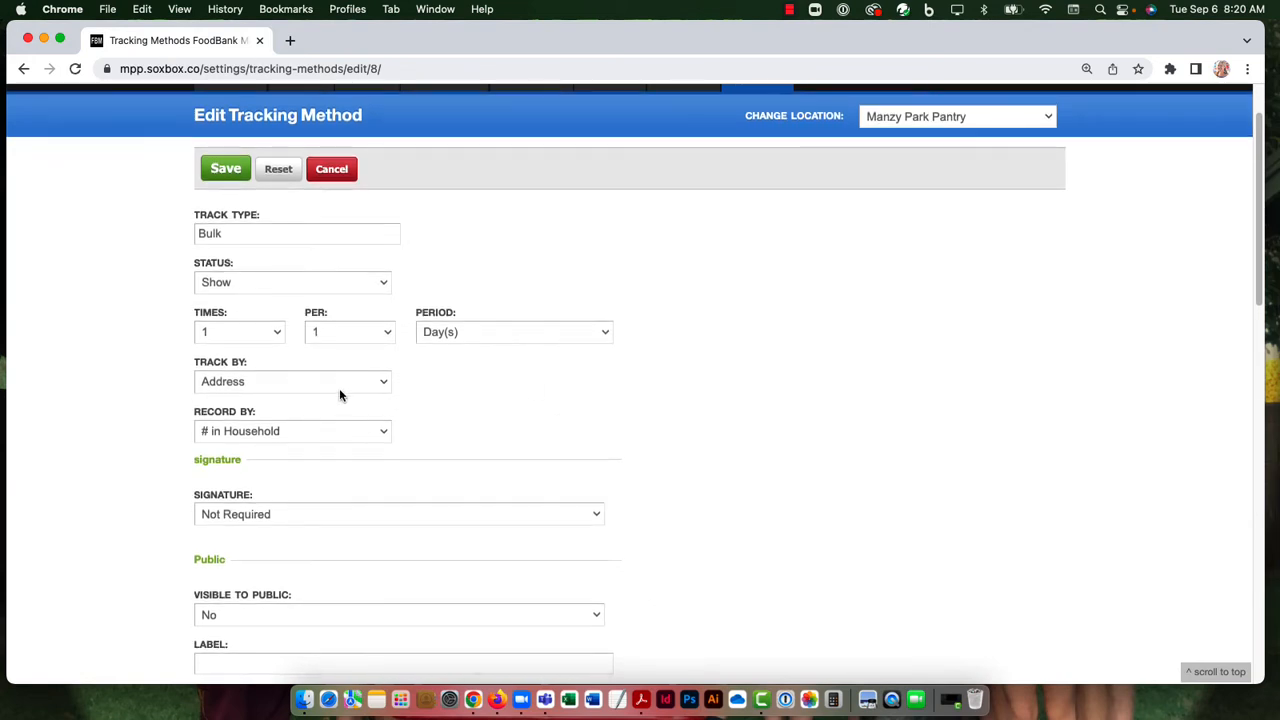
{"action": "scroll", "coordinate": [339, 395], "scroll_direction": "down", "scroll_amount": 1}
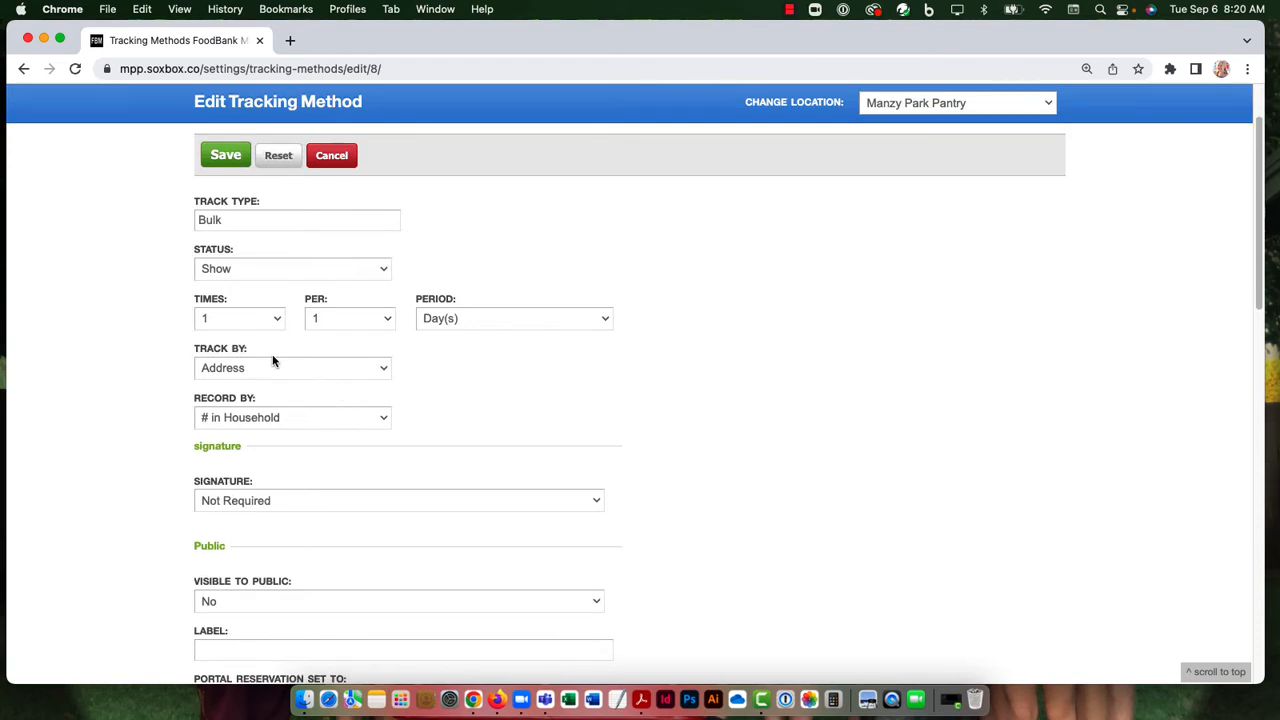
{"action": "scroll", "coordinate": [294, 401], "scroll_direction": "down", "scroll_amount": 10}
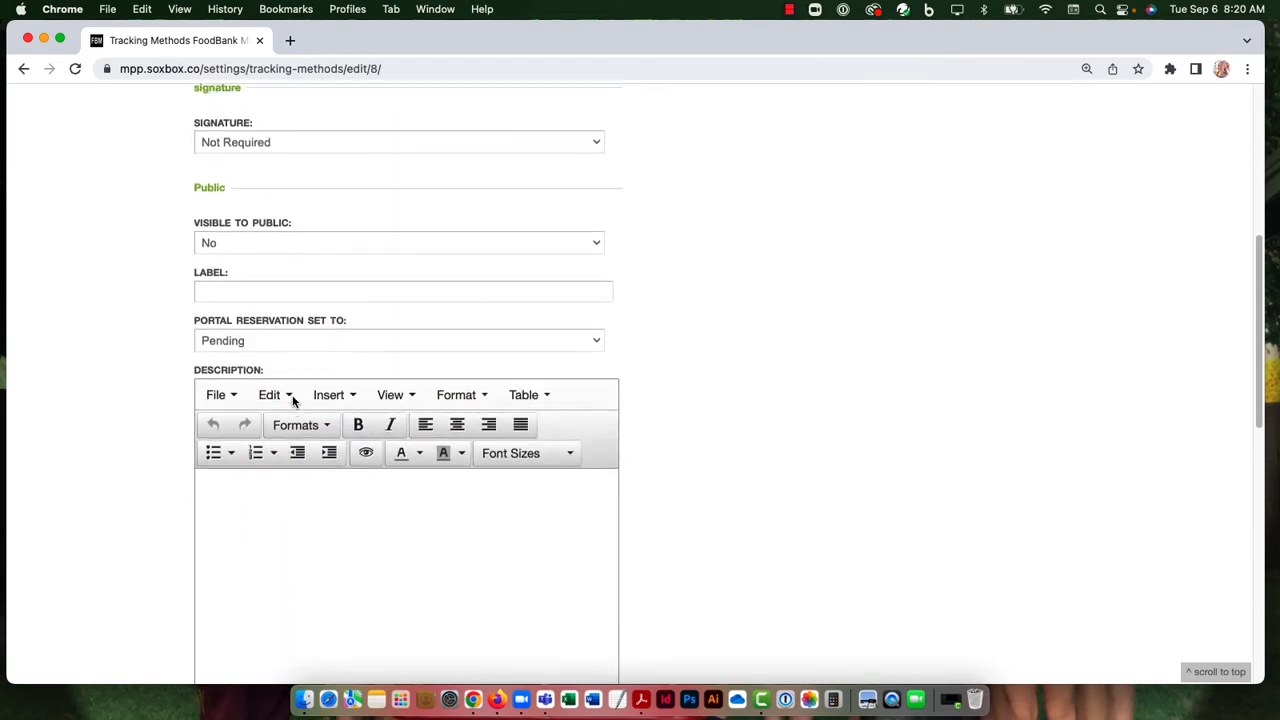
{"action": "scroll", "coordinate": [294, 401], "scroll_direction": "down", "scroll_amount": 10}
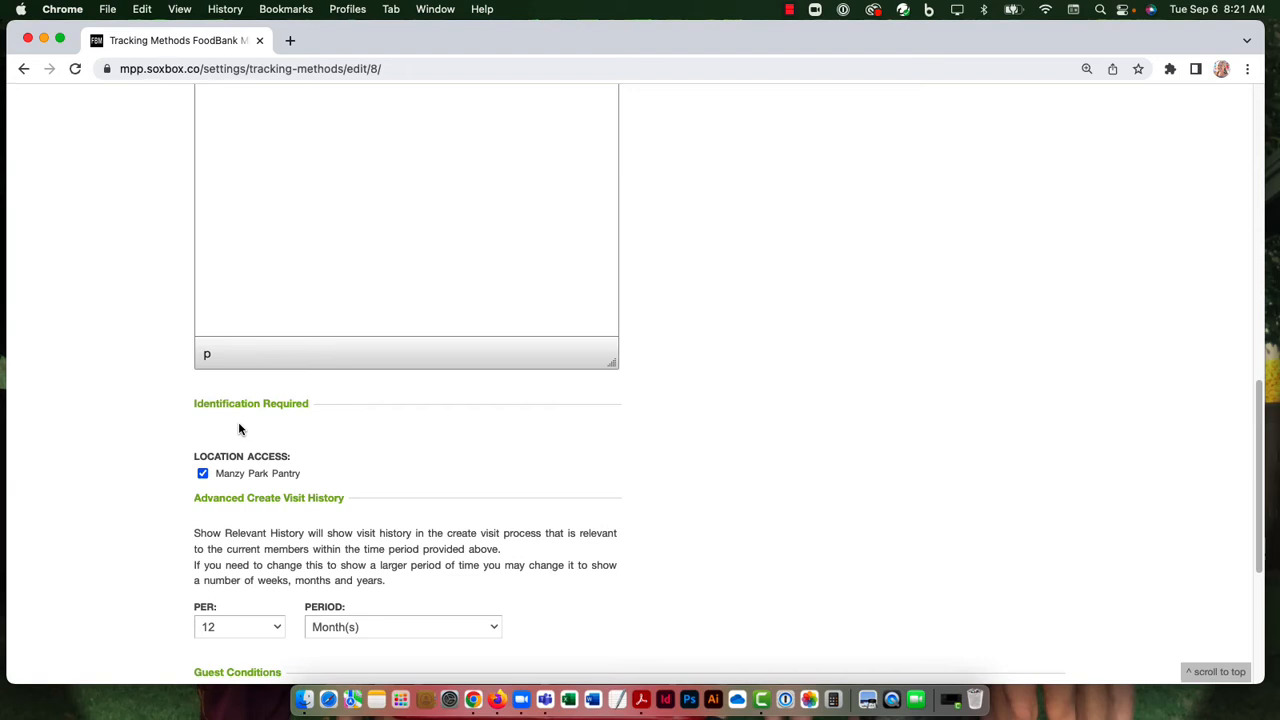
{"action": "scroll", "coordinate": [215, 430], "scroll_direction": "down", "scroll_amount": 1}
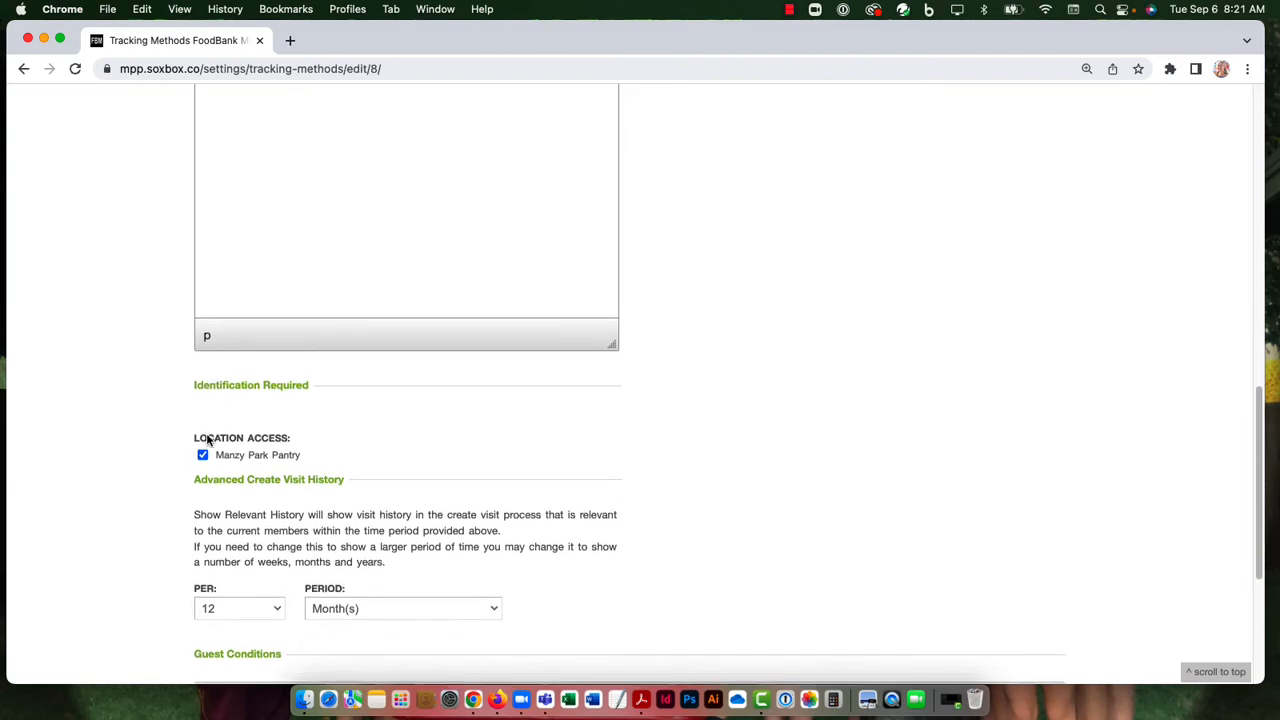
Step: Keep location access enabled for Manzy Park Pantry and save the Bulk tracking method
{"action": "left_click", "coordinate": [203, 452]}
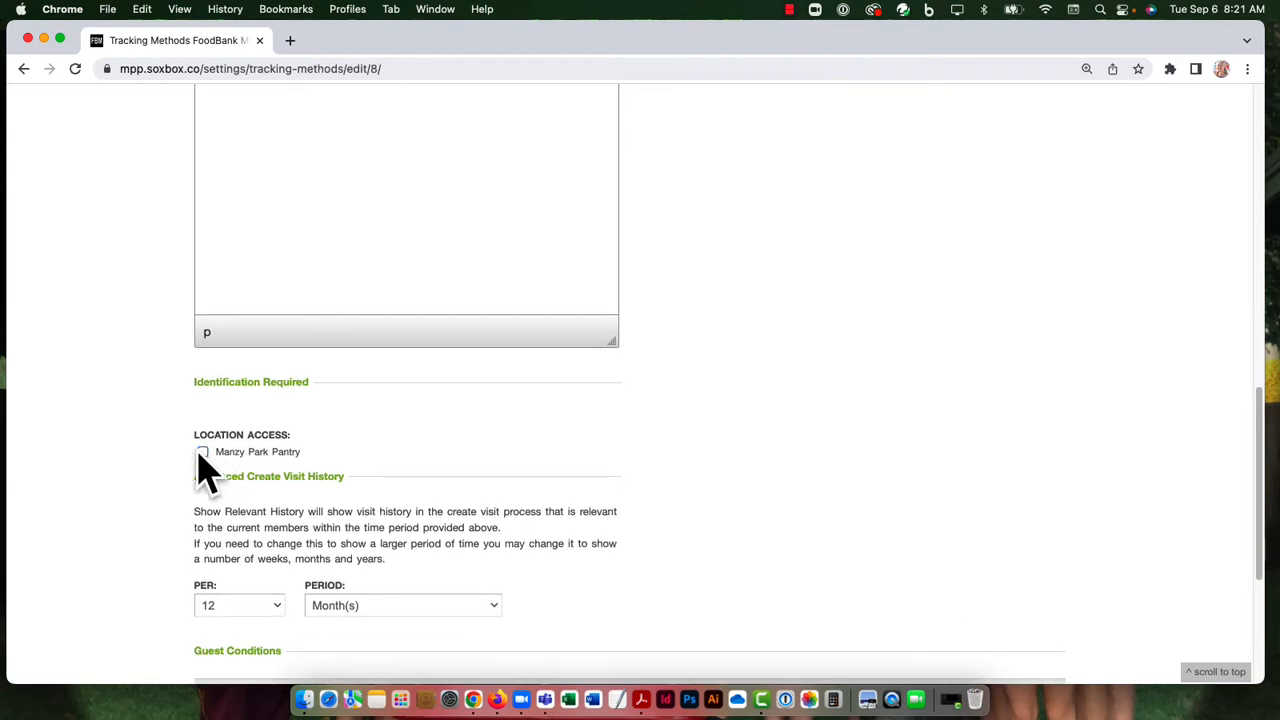
{"action": "left_click", "coordinate": [203, 452]}
{"action": "scroll", "coordinate": [351, 451], "scroll_direction": "down", "scroll_amount": 5}
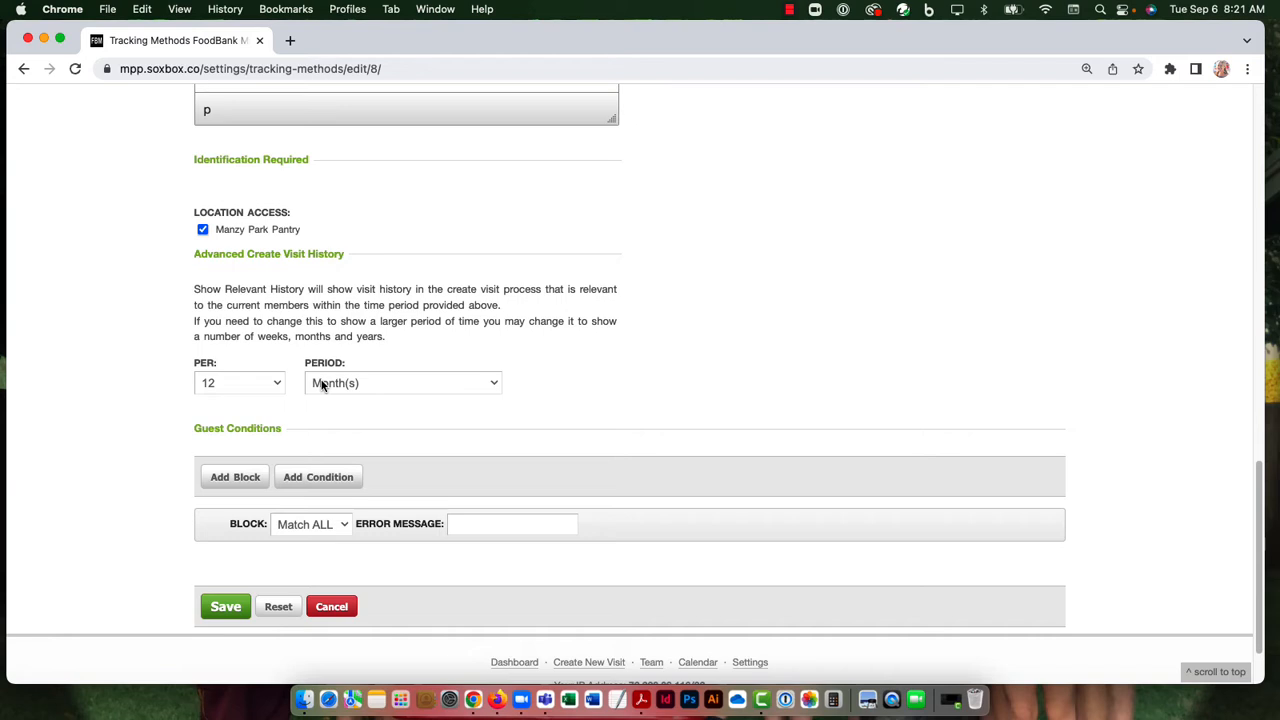
{"action": "left_click", "coordinate": [225, 606]}
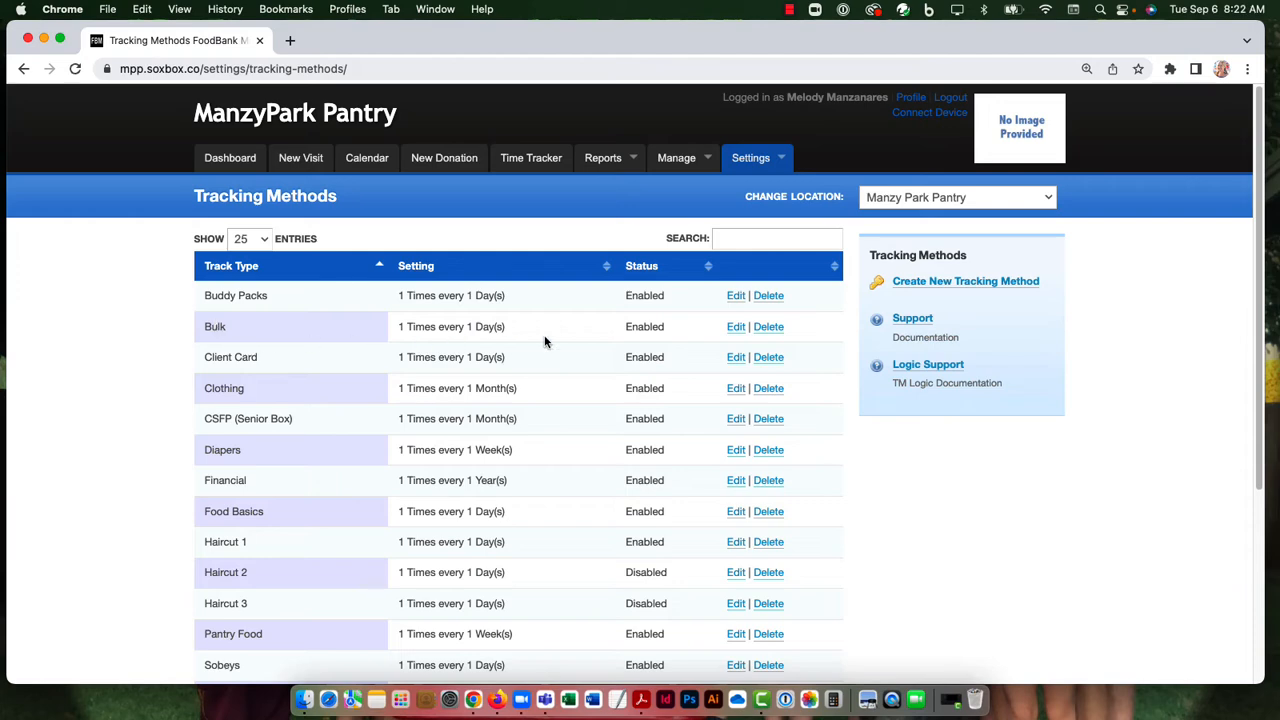
Step: Open the form for creating a new custom visit field
{"action": "mouse_move", "coordinate": [765, 162]}
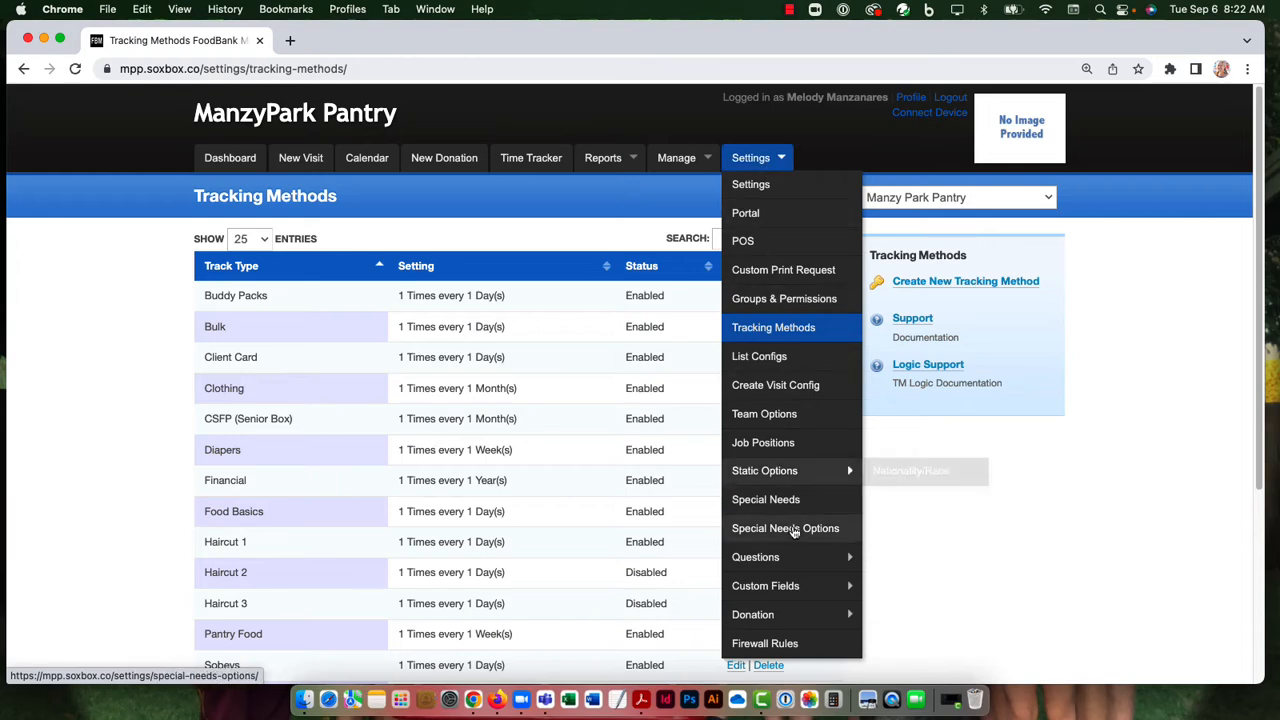
{"action": "mouse_move", "coordinate": [800, 592]}
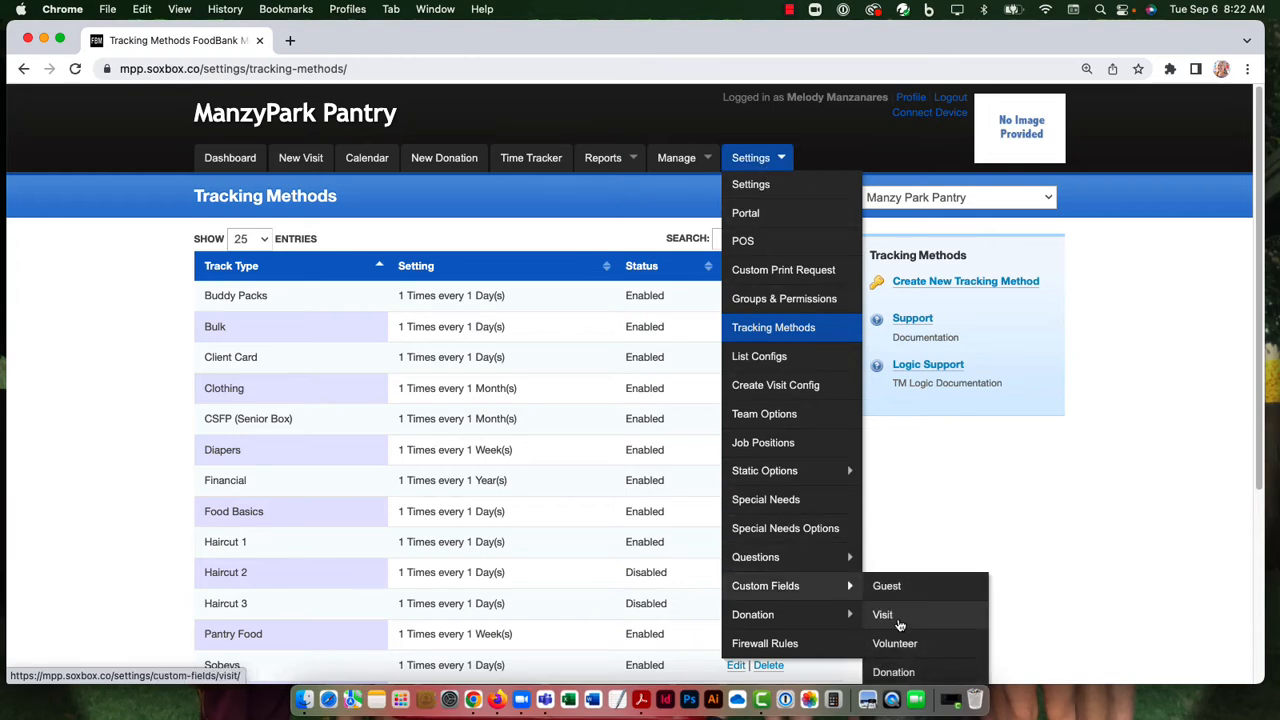
{"action": "left_click", "coordinate": [898, 621]}
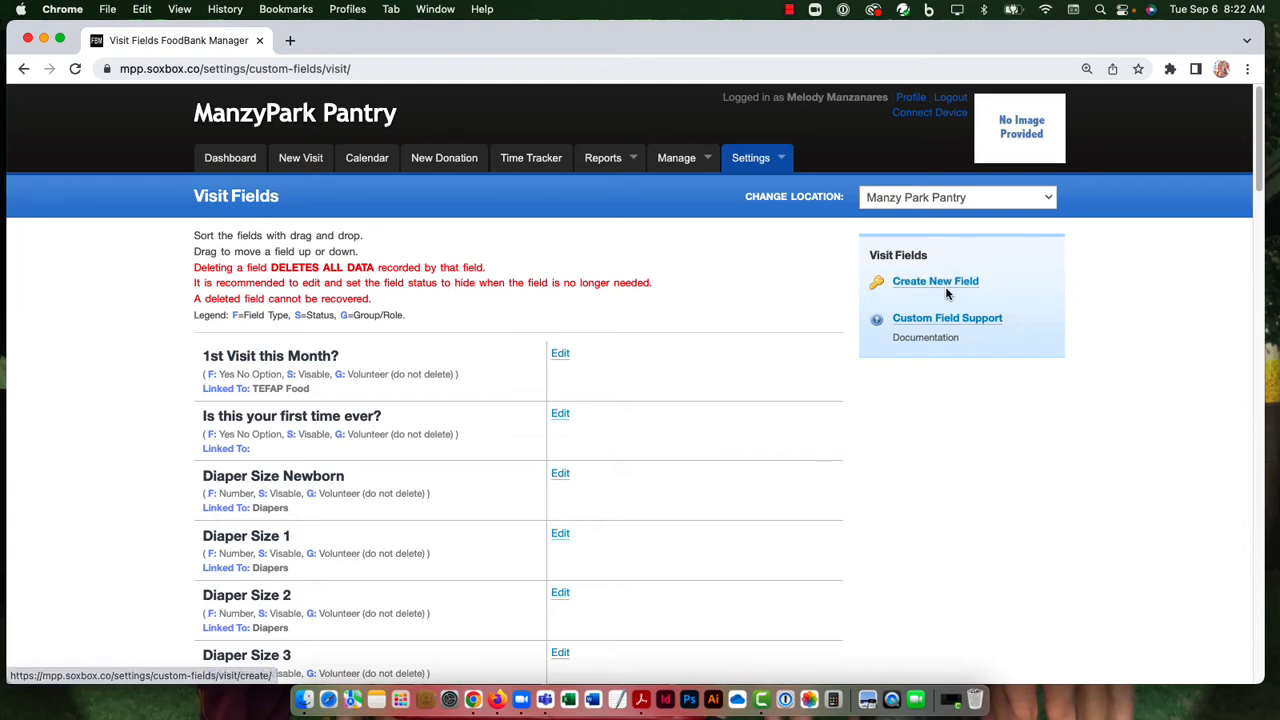
{"action": "left_click", "coordinate": [949, 285]}
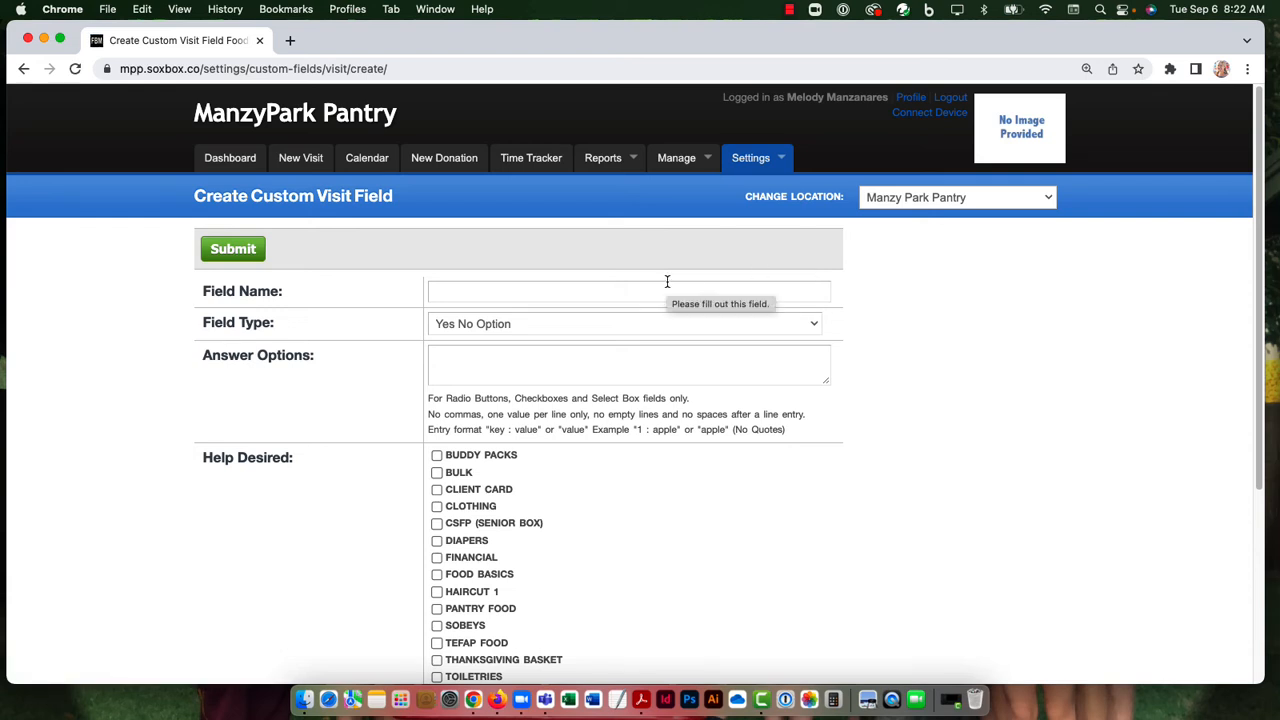
Step: Draft the visit field with field type Number, Bulk as the help desired, and status Show
{"action": "left_click", "coordinate": [538, 322]}
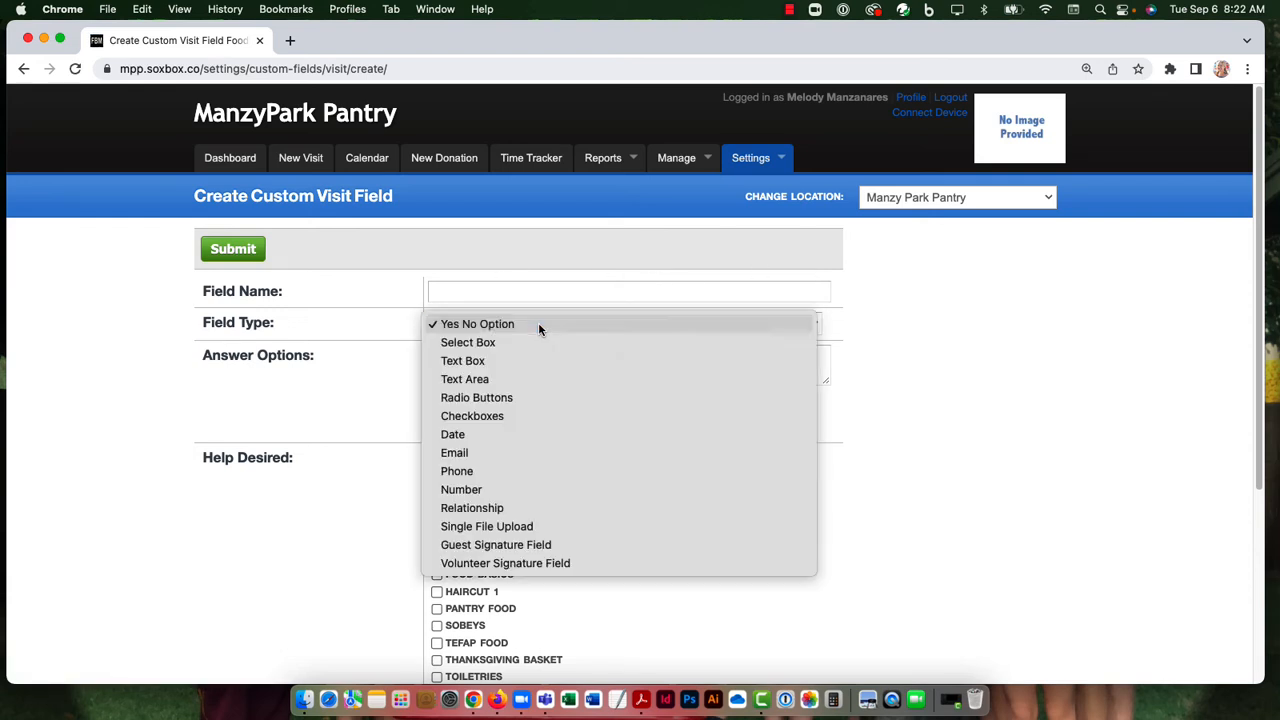
{"action": "left_click", "coordinate": [542, 489]}
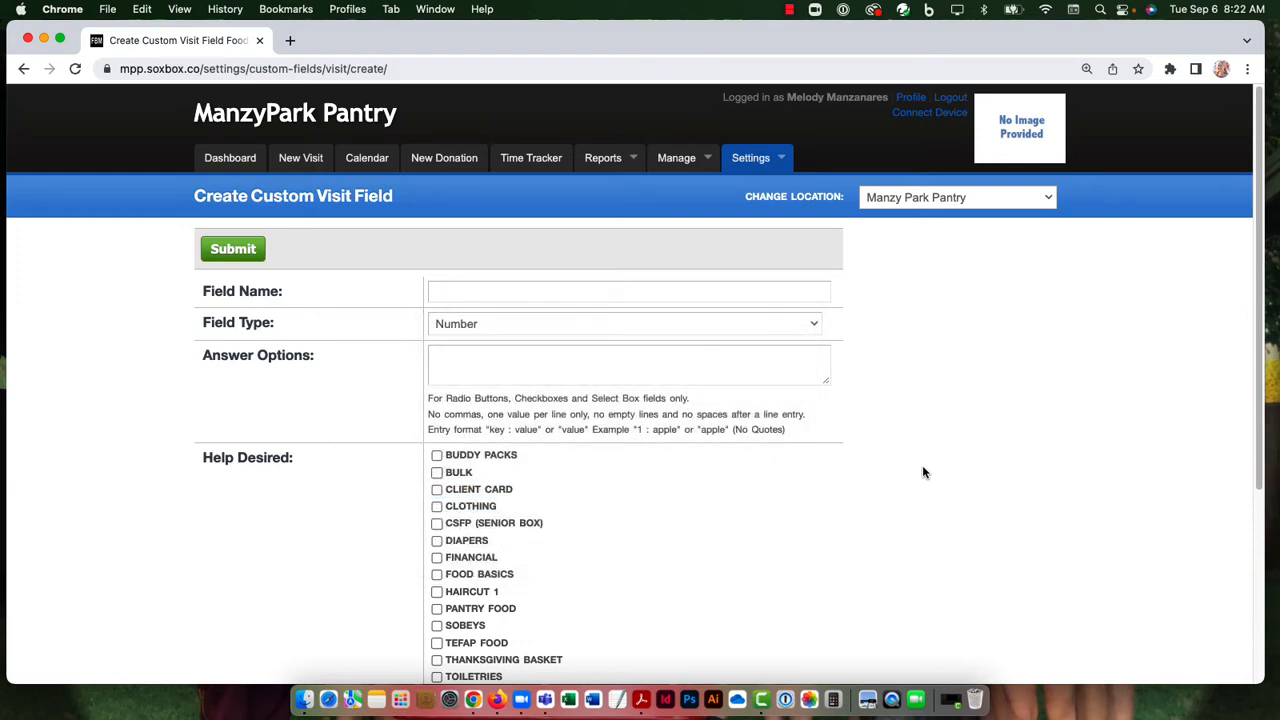
{"action": "scroll", "coordinate": [800, 400], "scroll_direction": "down", "scroll_amount": 1}
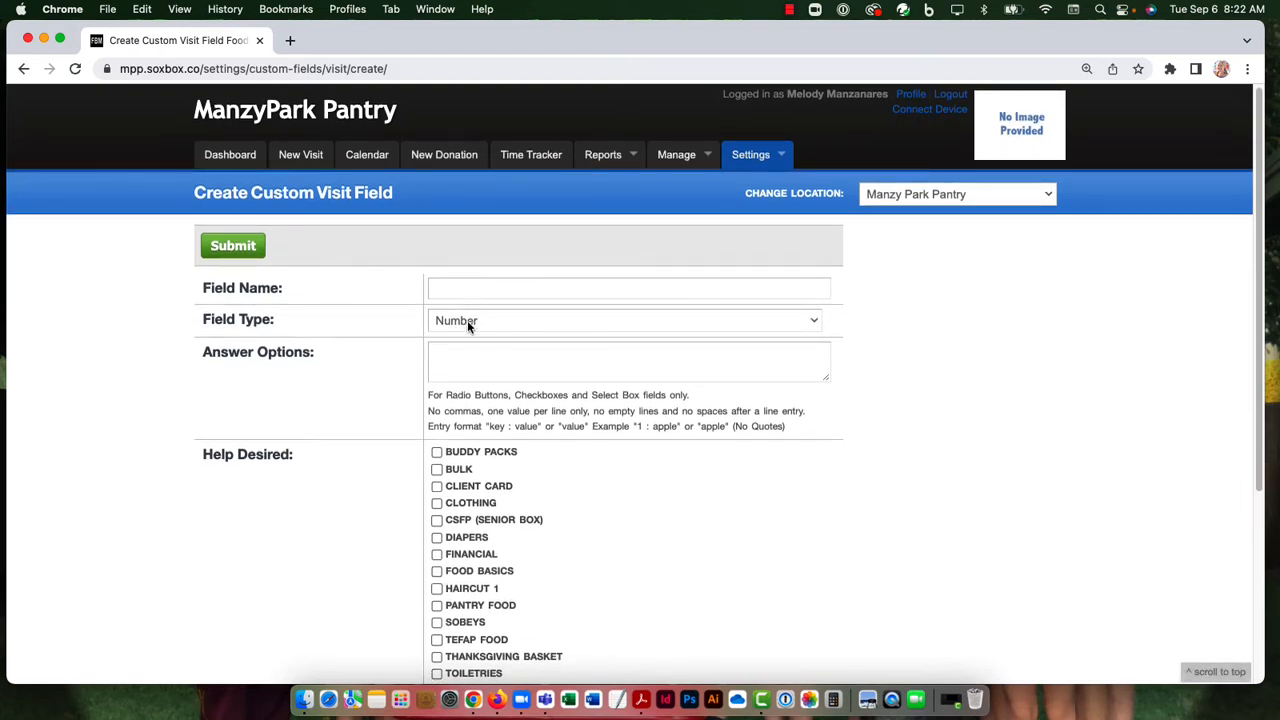
{"action": "left_click", "coordinate": [437, 470]}
{"action": "scroll", "coordinate": [589, 497], "scroll_direction": "down", "scroll_amount": 5}
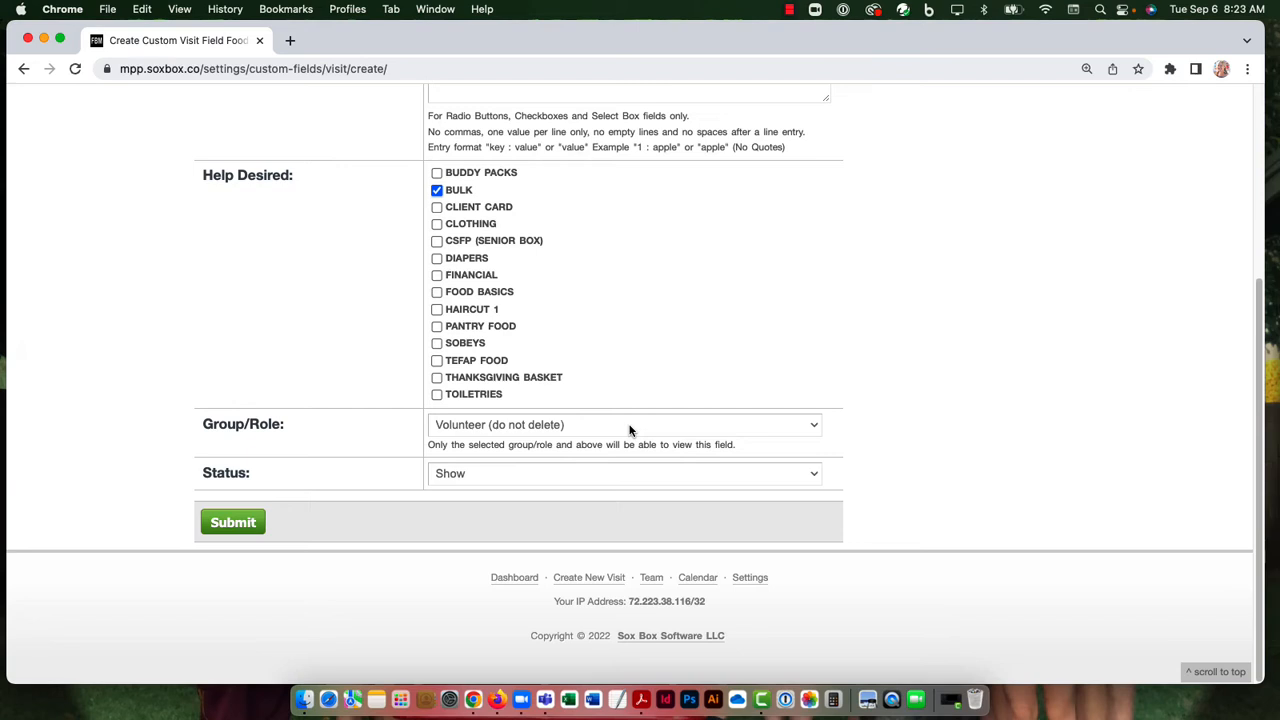
{"action": "left_click", "coordinate": [560, 473]}
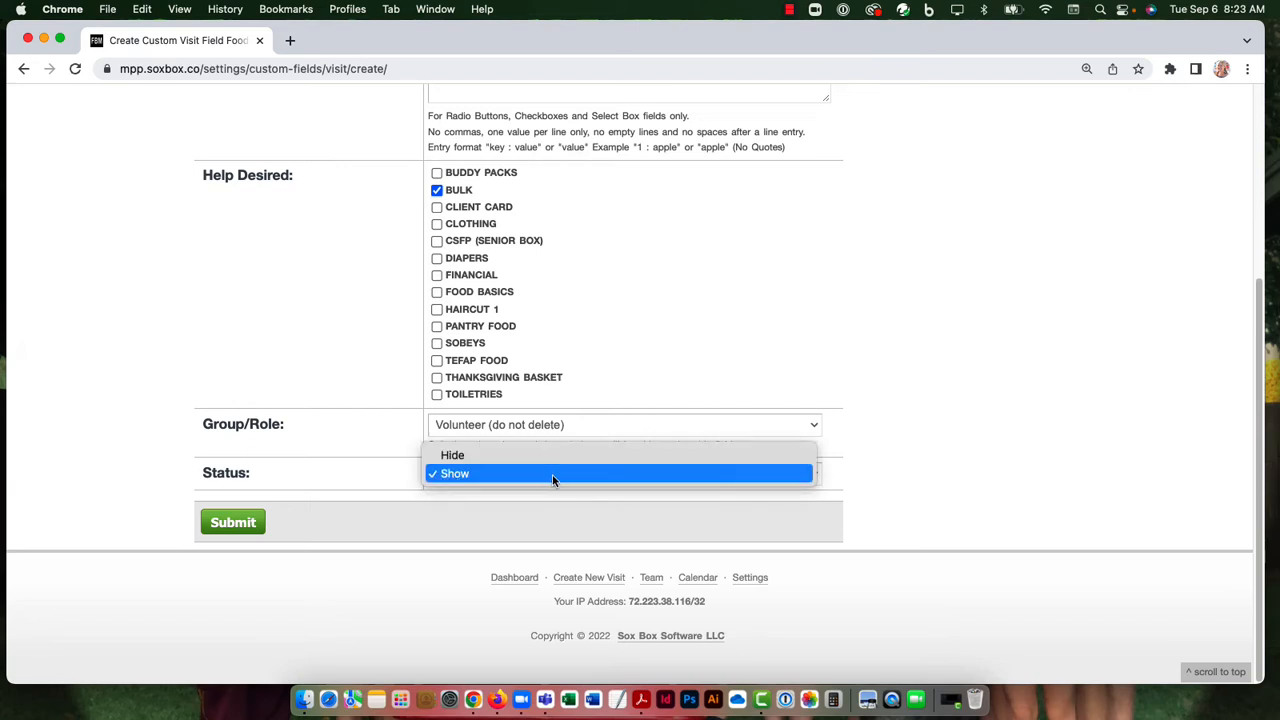
{"action": "left_click", "coordinate": [579, 479]}
{"action": "scroll", "coordinate": [892, 477], "scroll_direction": "up", "scroll_amount": 5}
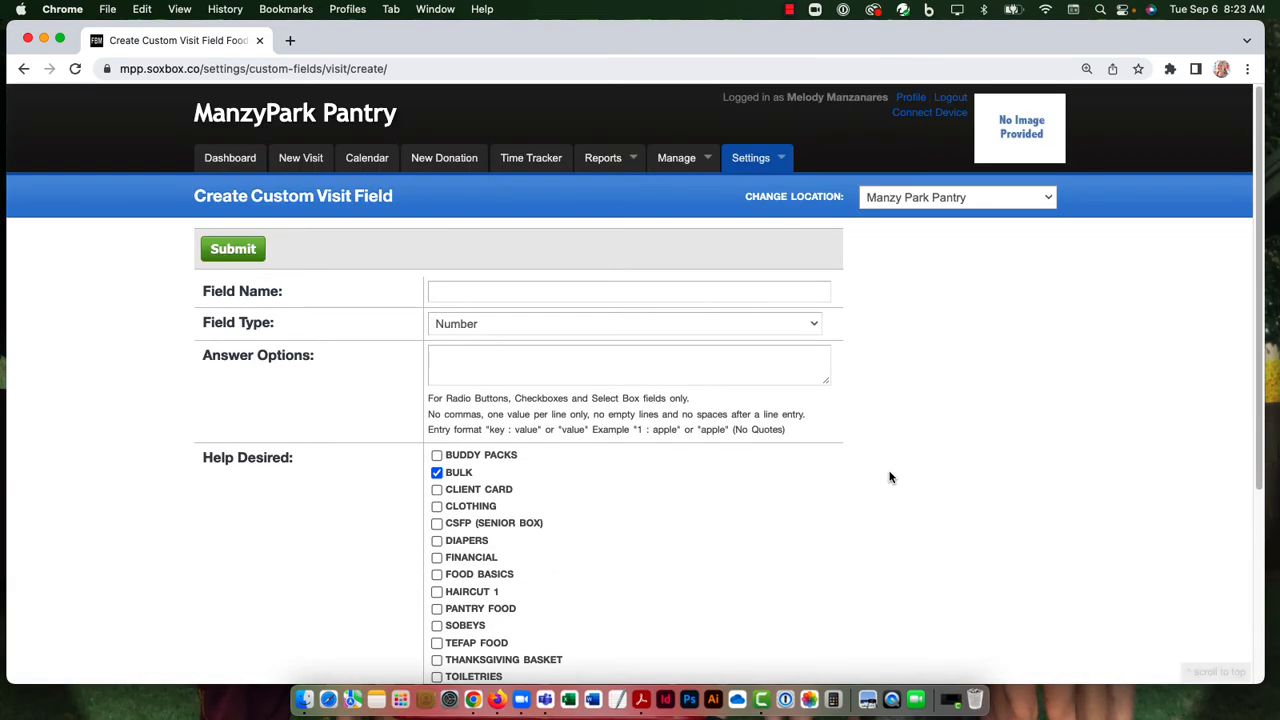
Step: Return to the custom visit fields list without submitting the draft and examine the existing fields linked to Bulk
{"action": "left_click", "coordinate": [757, 160]}
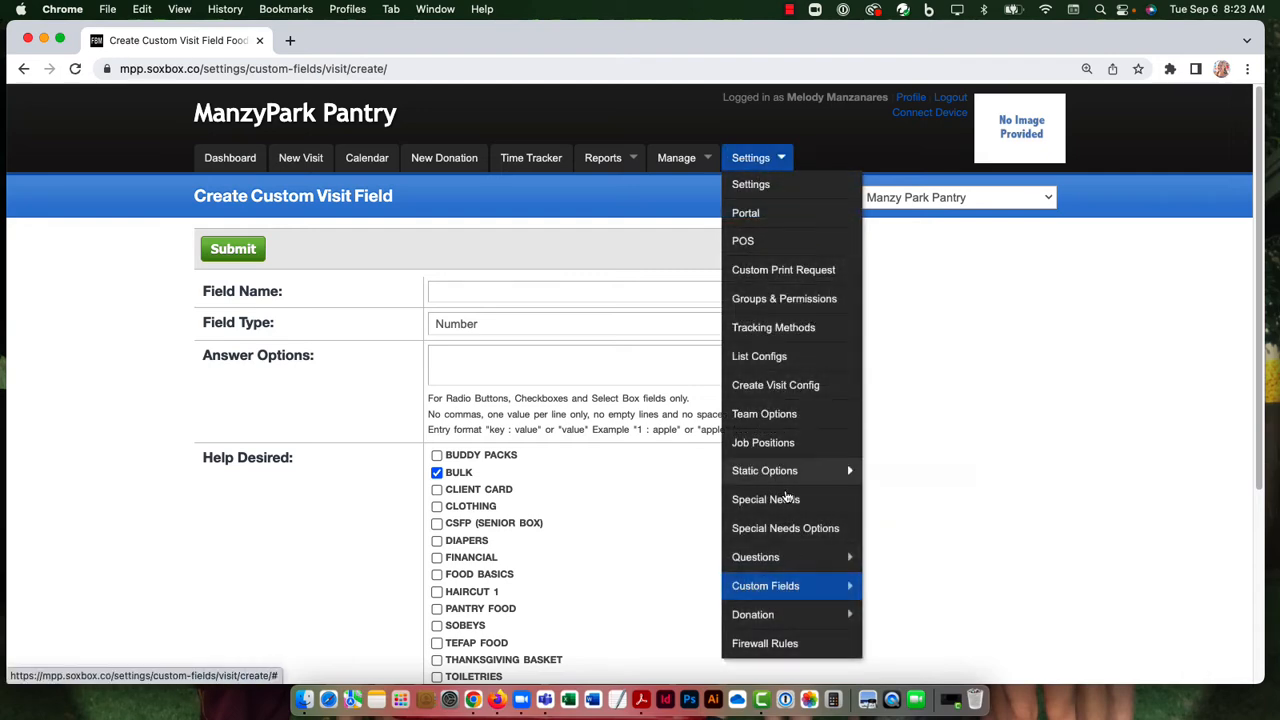
{"action": "mouse_move", "coordinate": [800, 586]}
{"action": "left_click", "coordinate": [934, 622]}
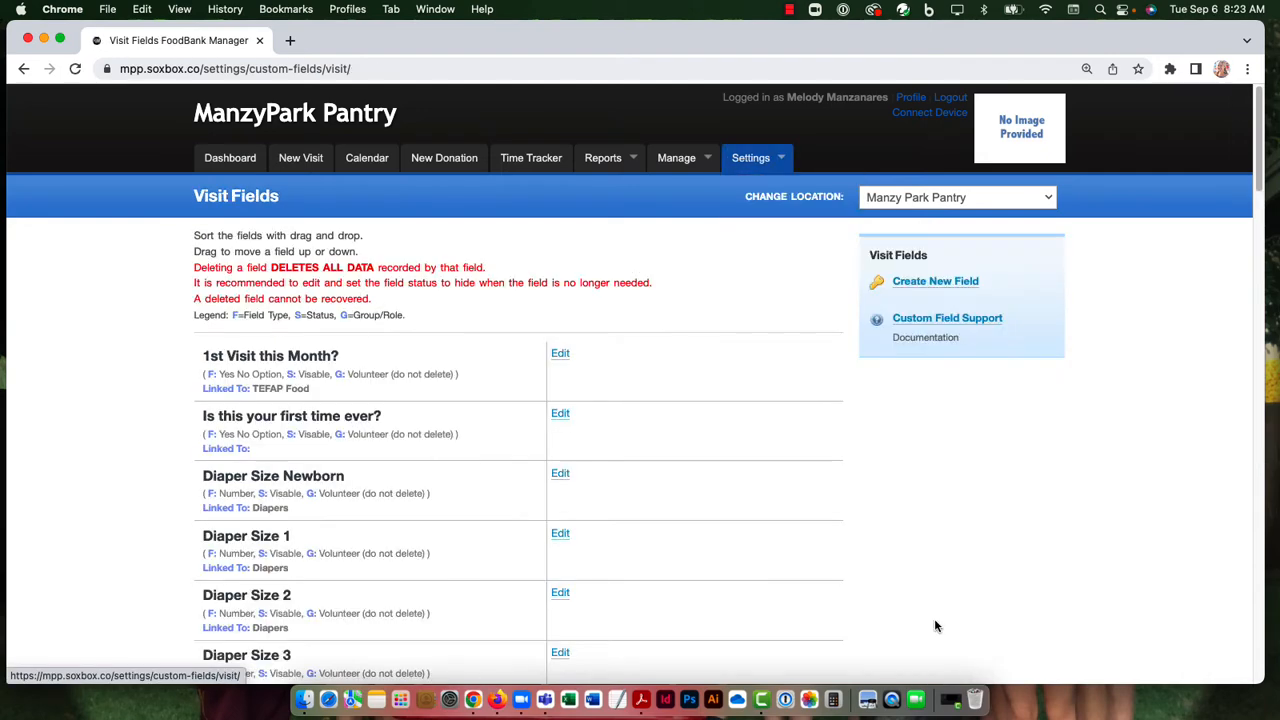
{"action": "scroll", "coordinate": [694, 486], "scroll_direction": "down", "scroll_amount": 15}
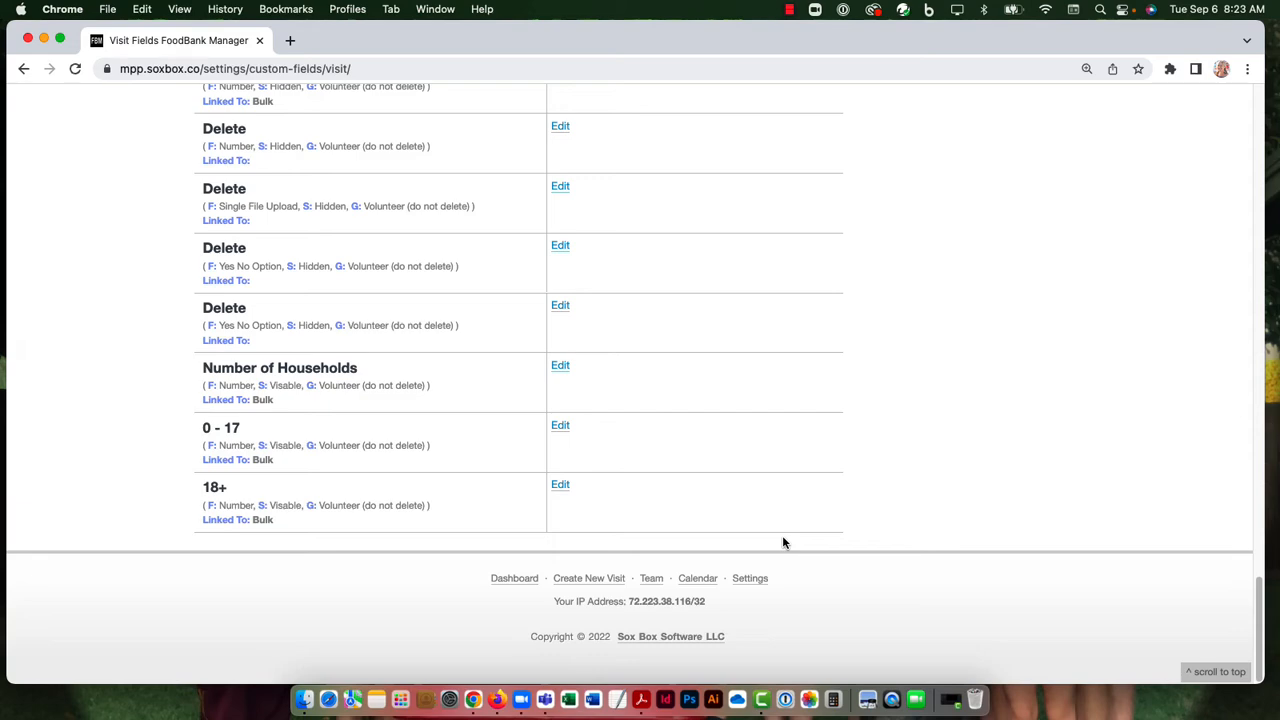
{"action": "scroll", "coordinate": [771, 537], "scroll_direction": "up", "scroll_amount": 20}
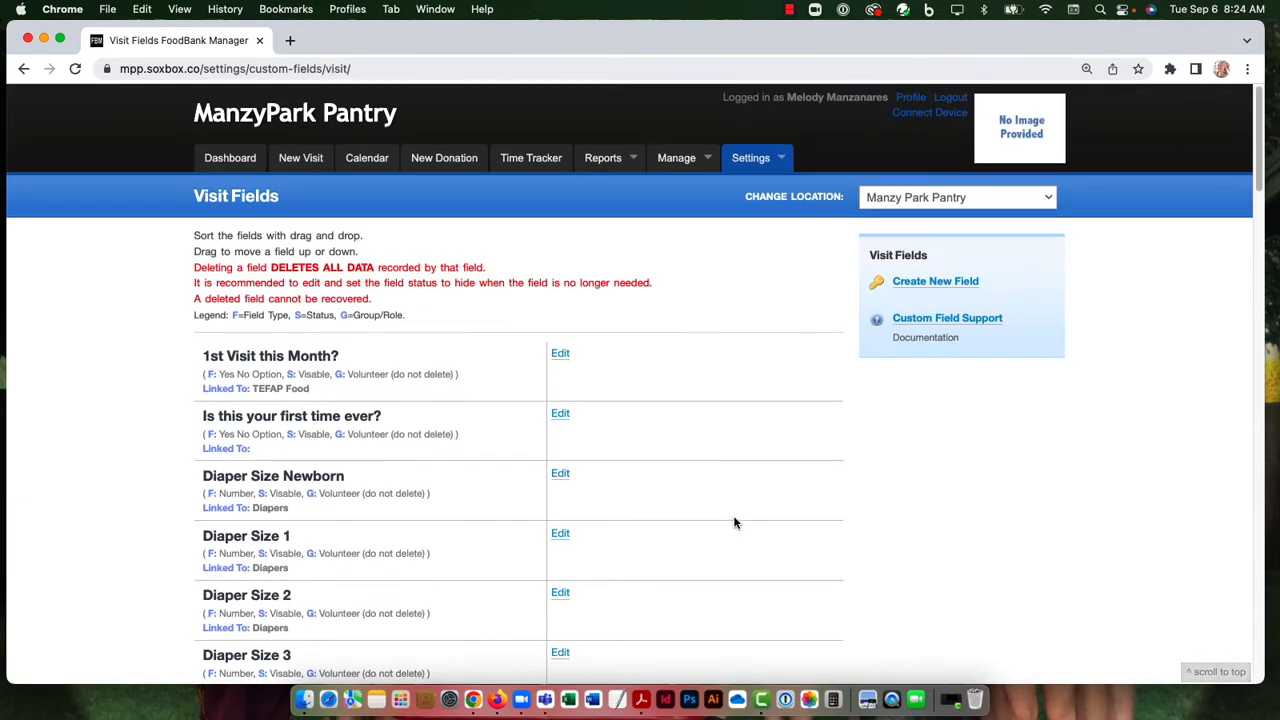
Step: Open the Bulk Visit Input outreach for editing from the on demand outreaches list
{"action": "mouse_move", "coordinate": [676, 158]}
{"action": "left_click", "coordinate": [716, 362]}
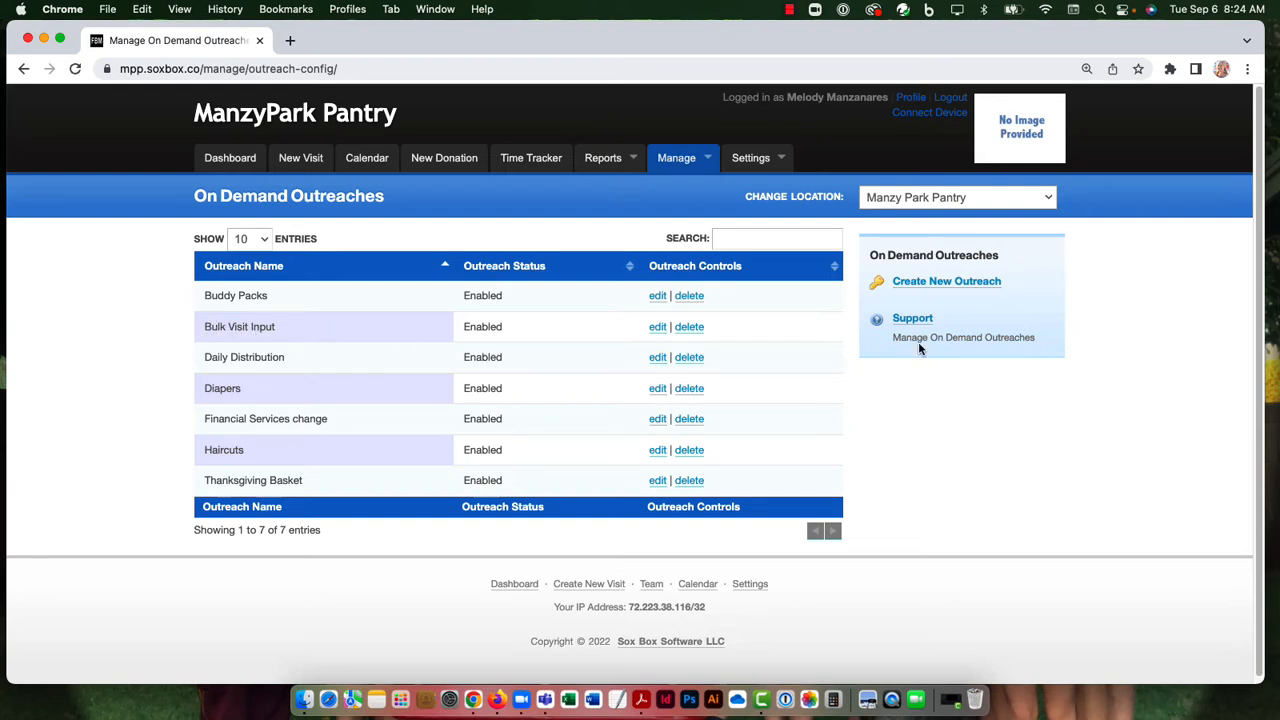
{"action": "left_click_drag", "start_coordinate": [884, 281], "coordinate": [956, 292]}
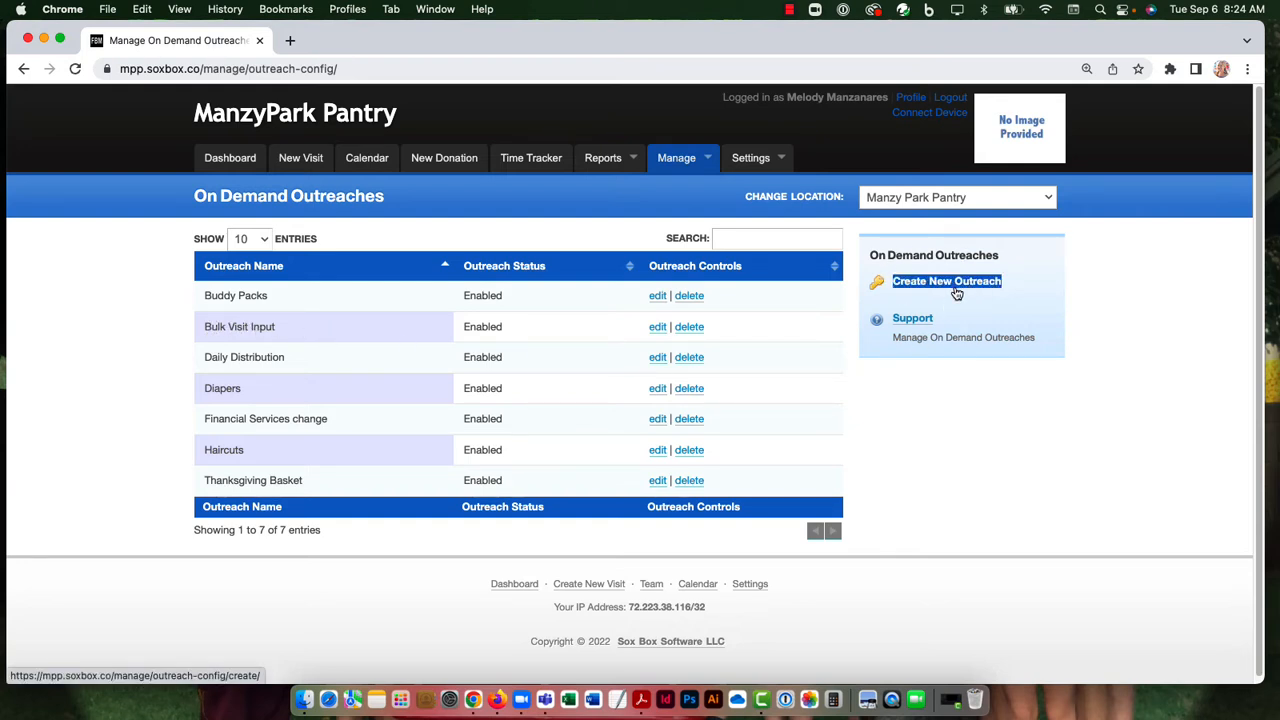
{"action": "left_click", "coordinate": [884, 280]}
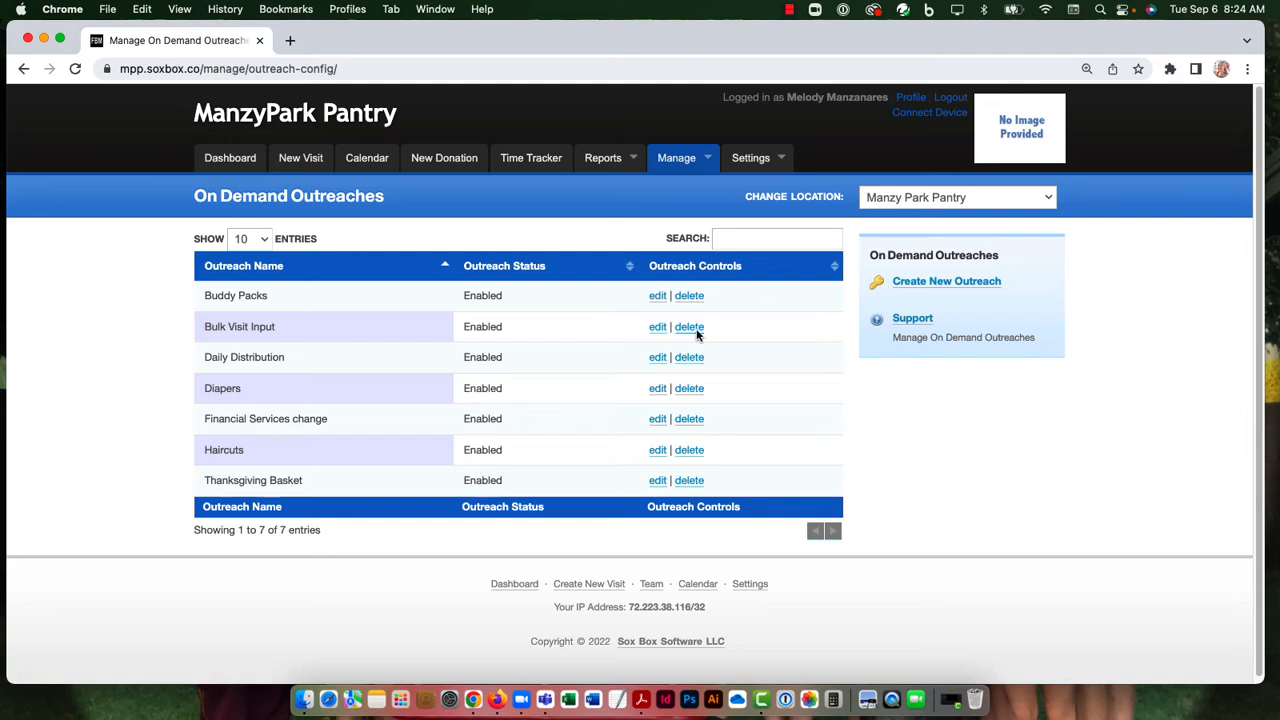
{"action": "left_click", "coordinate": [657, 333]}
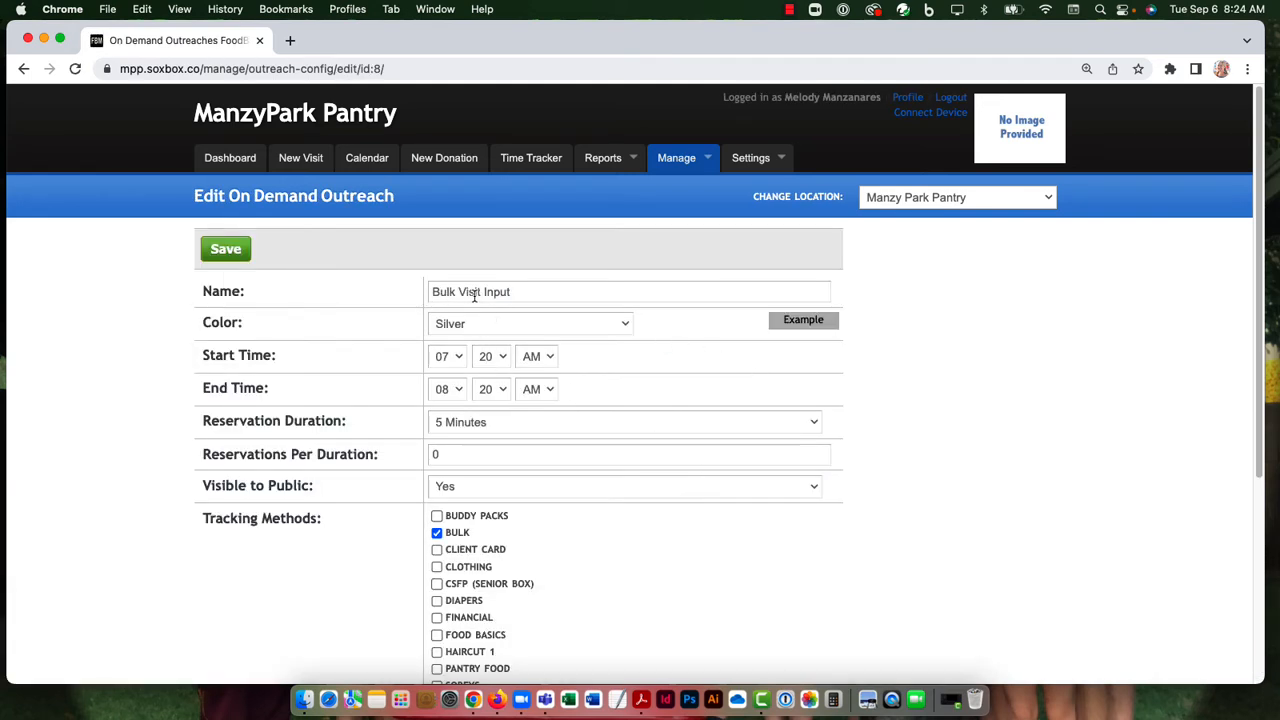
Step: Keep Silver as the outreach color and examine its times, reservation settings, public visibility, tracking methods and status
{"action": "left_click", "coordinate": [497, 326]}
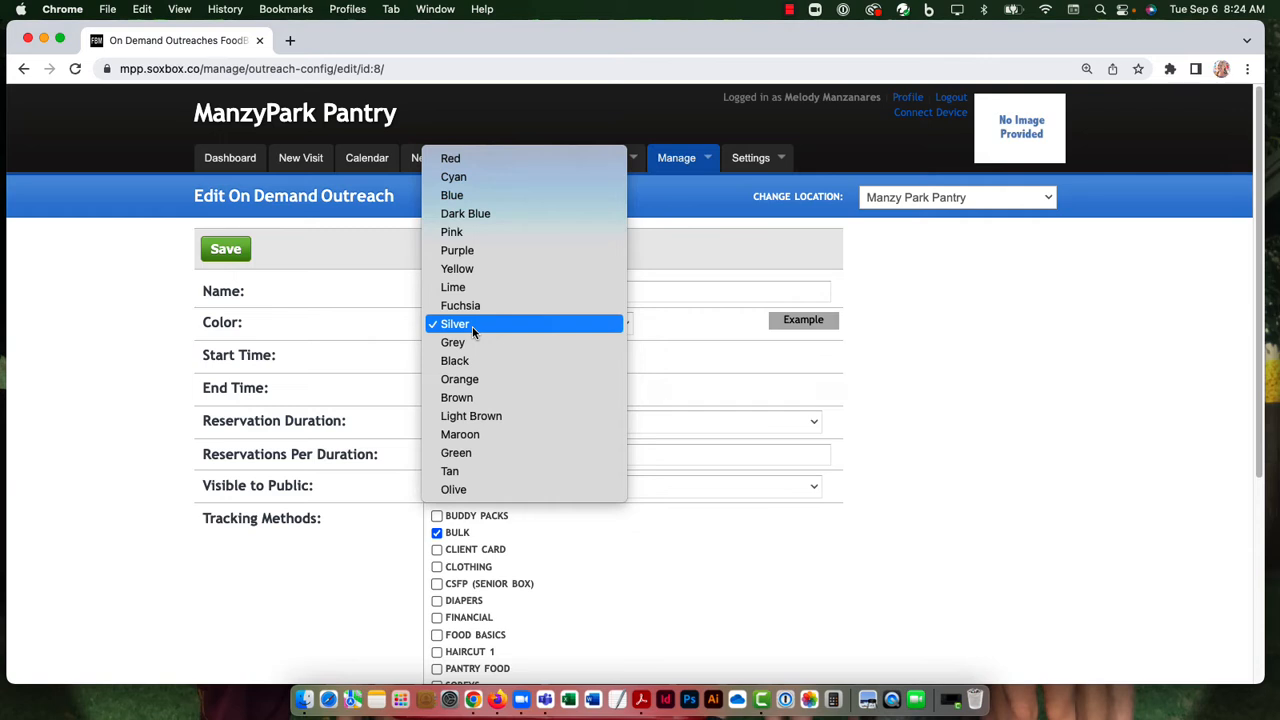
{"action": "left_click", "coordinate": [472, 326]}
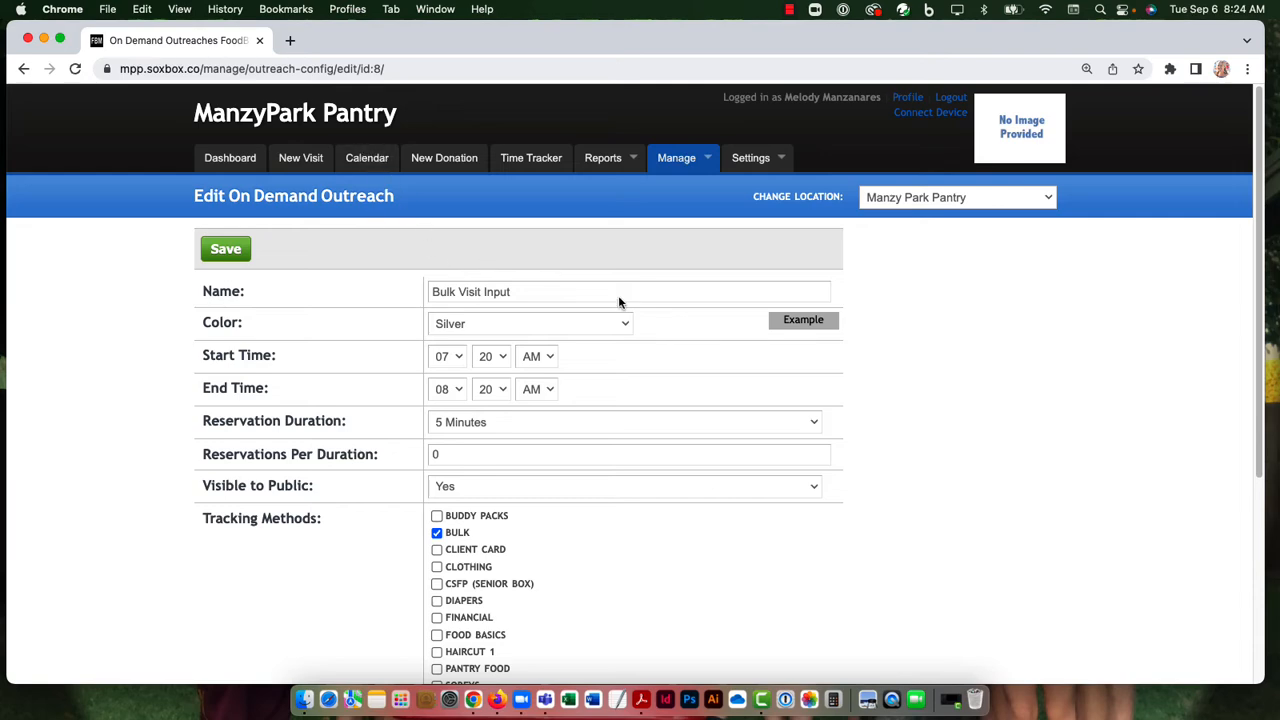
{"action": "scroll", "coordinate": [643, 397], "scroll_direction": "down", "scroll_amount": 1}
{"action": "scroll", "coordinate": [643, 397], "scroll_direction": "down", "scroll_amount": 3}
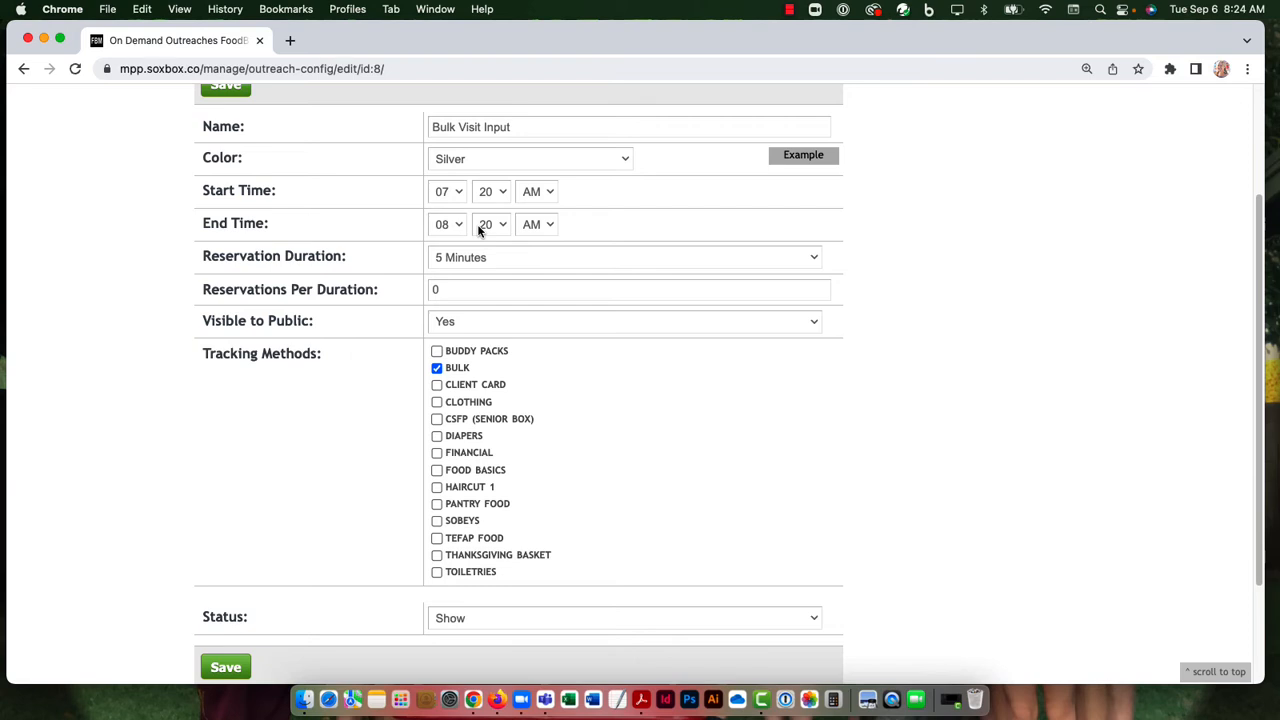
Step: Save the Bulk Visit Input outreach with Bulk as its only tracking method and Show as its status
{"action": "scroll", "coordinate": [479, 230], "scroll_direction": "down", "scroll_amount": 1}
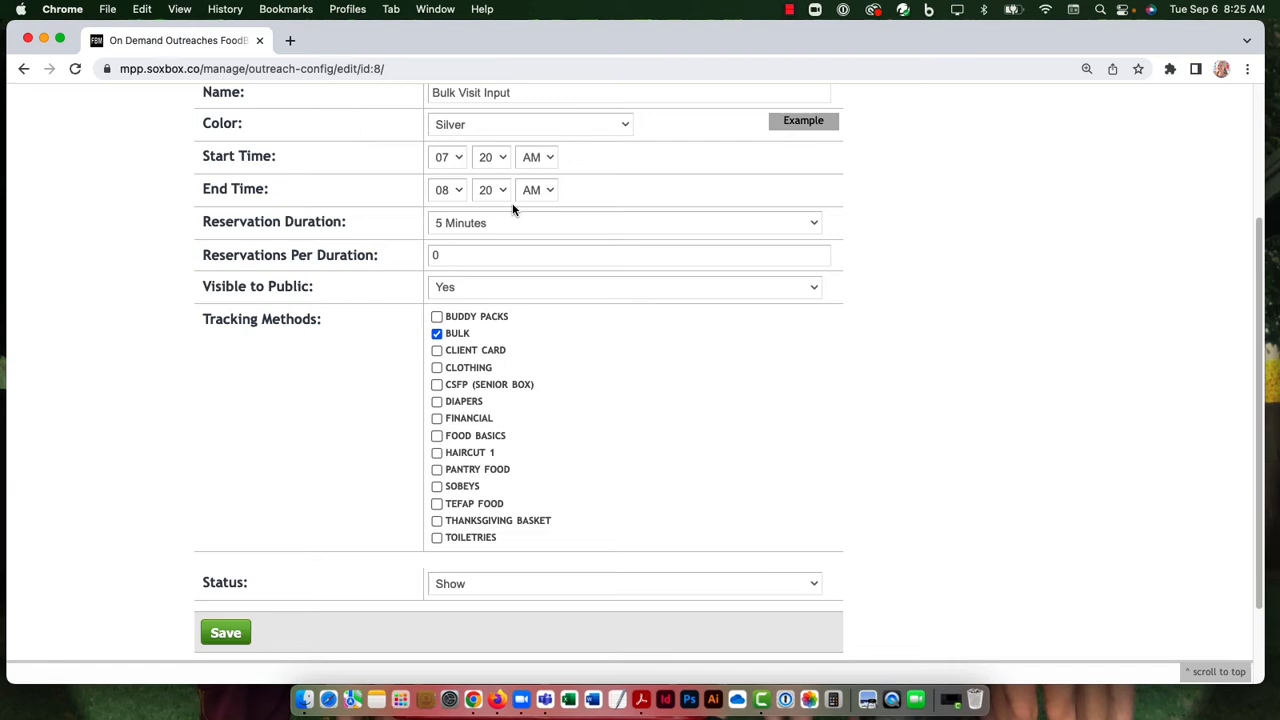
{"action": "left_click", "coordinate": [224, 633]}
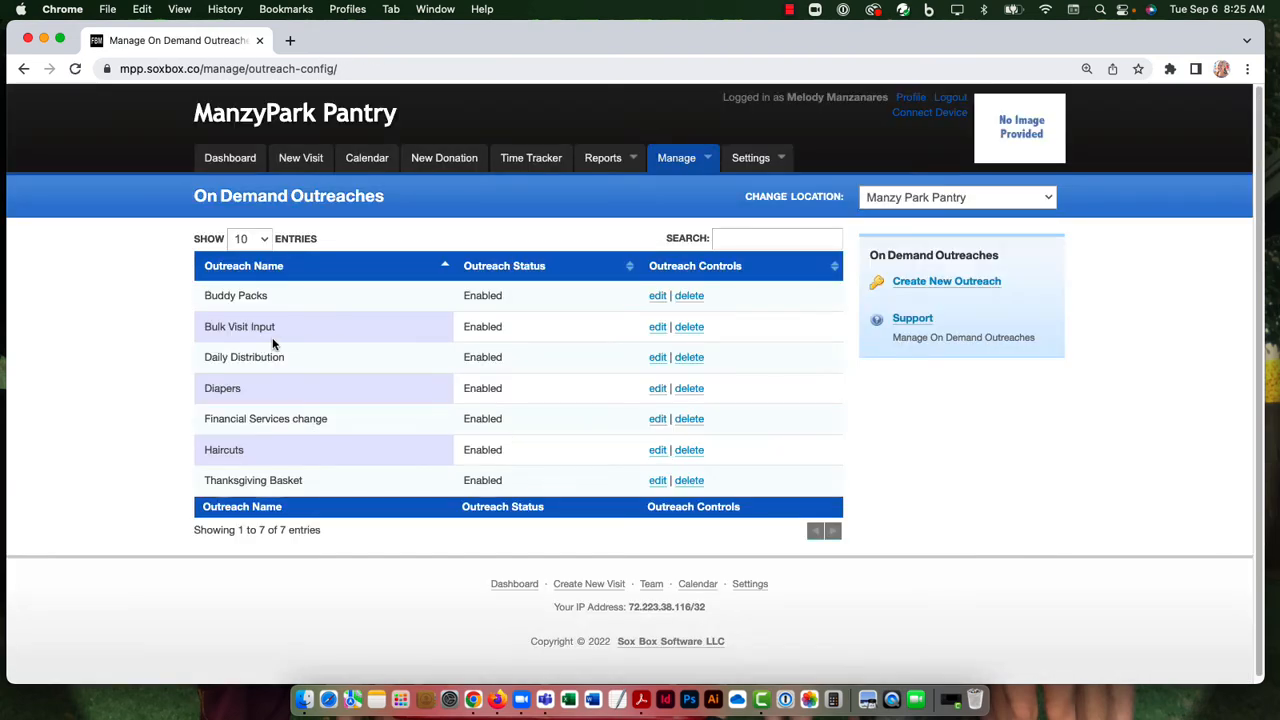
Step: Open the guest list and start creating a new guest
{"action": "mouse_move", "coordinate": [745, 152]}
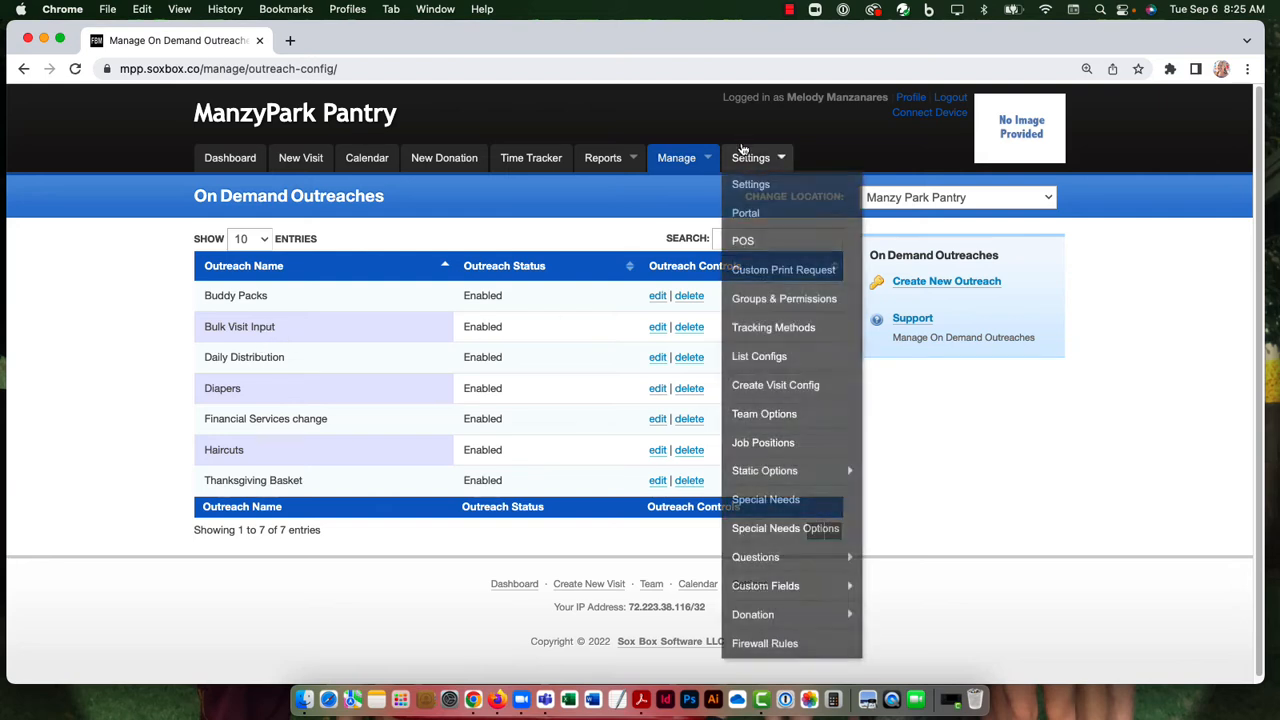
{"action": "mouse_move", "coordinate": [800, 590]}
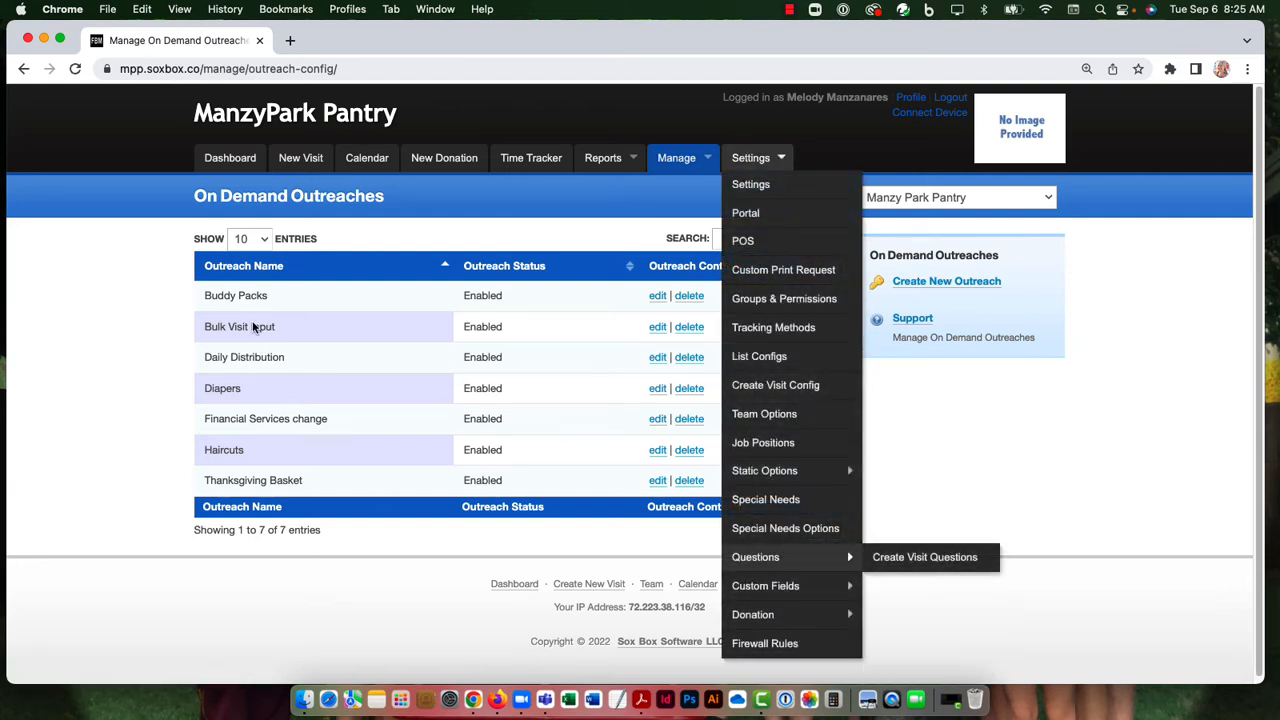
{"action": "mouse_move", "coordinate": [684, 155]}
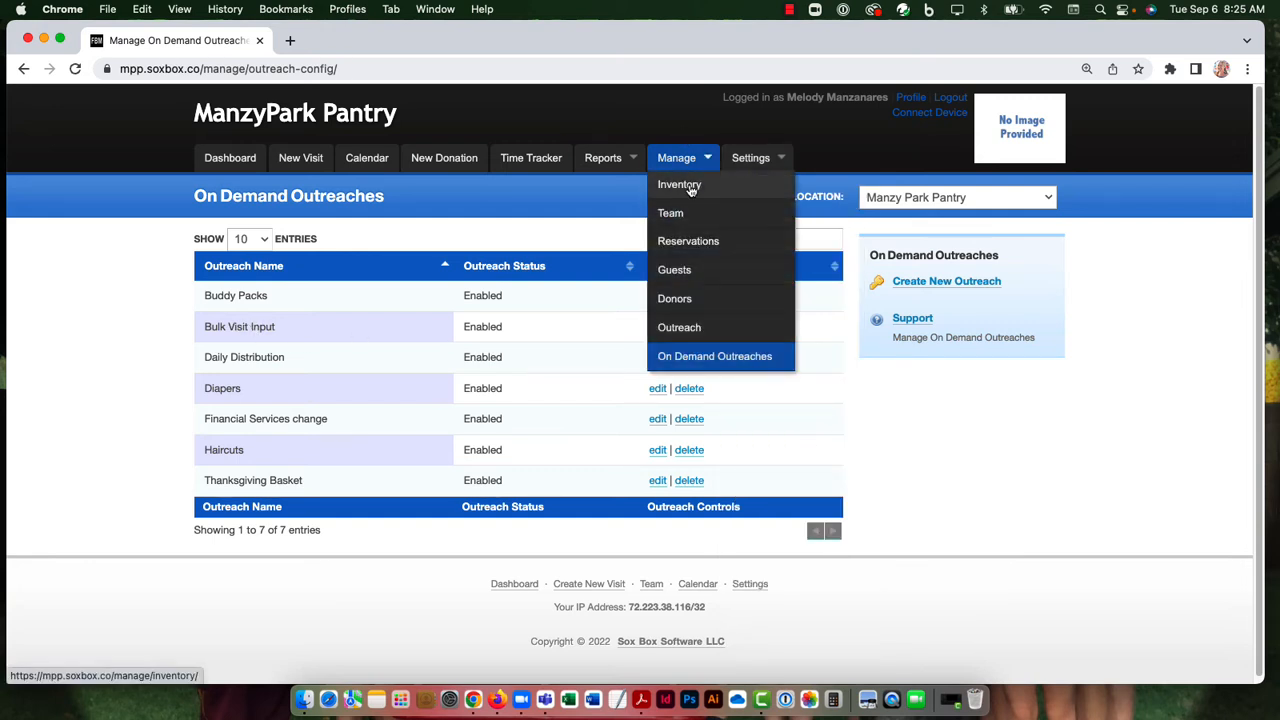
{"action": "left_click", "coordinate": [683, 270]}
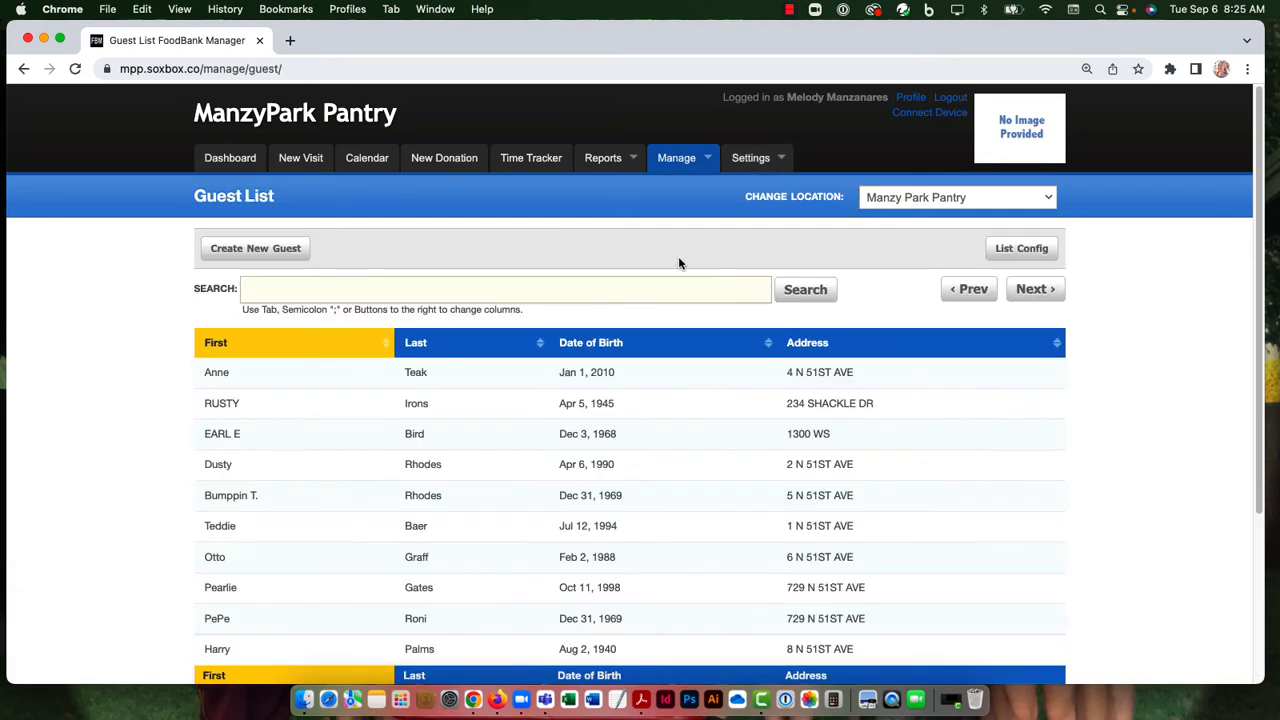
{"action": "left_click", "coordinate": [264, 250]}
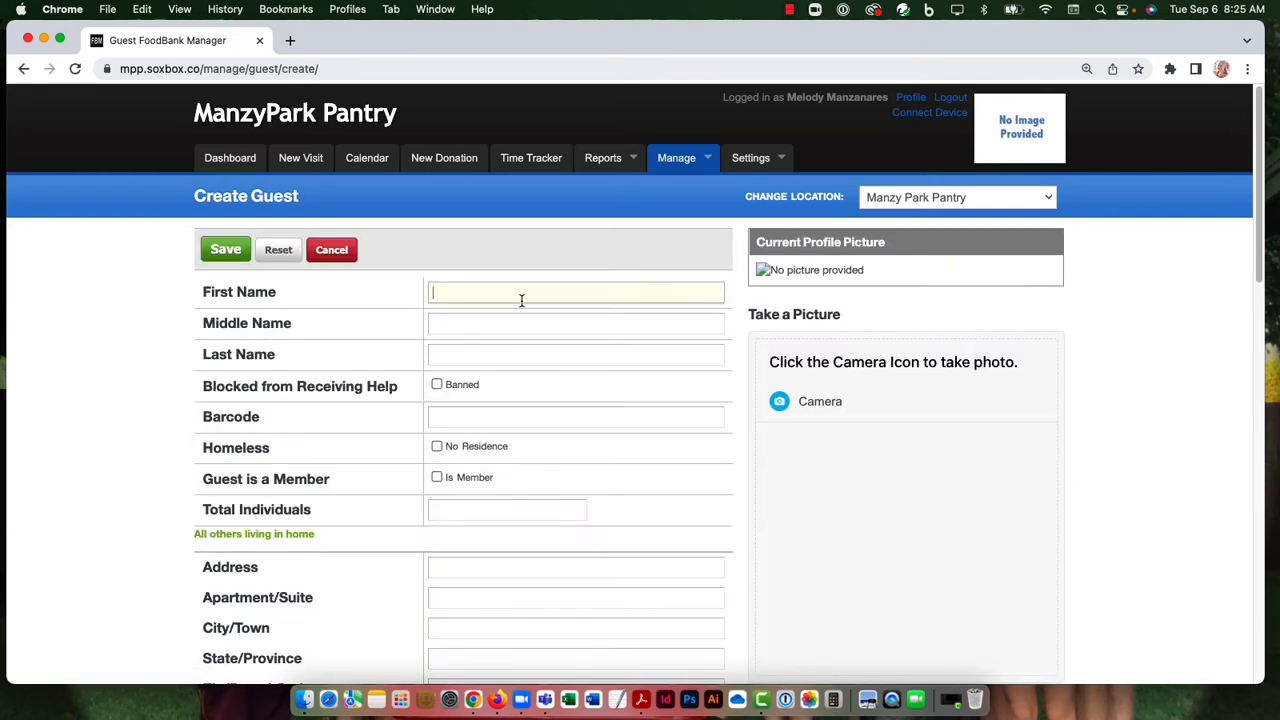
Step: Enter Farmers Market as the guest's first name and Famers Market as the last name, and try to save the profile
{"action": "type", "text": "Farmers Market"}
{"action": "left_click", "coordinate": [523, 354]}
{"action": "type", "text": "Famer"}
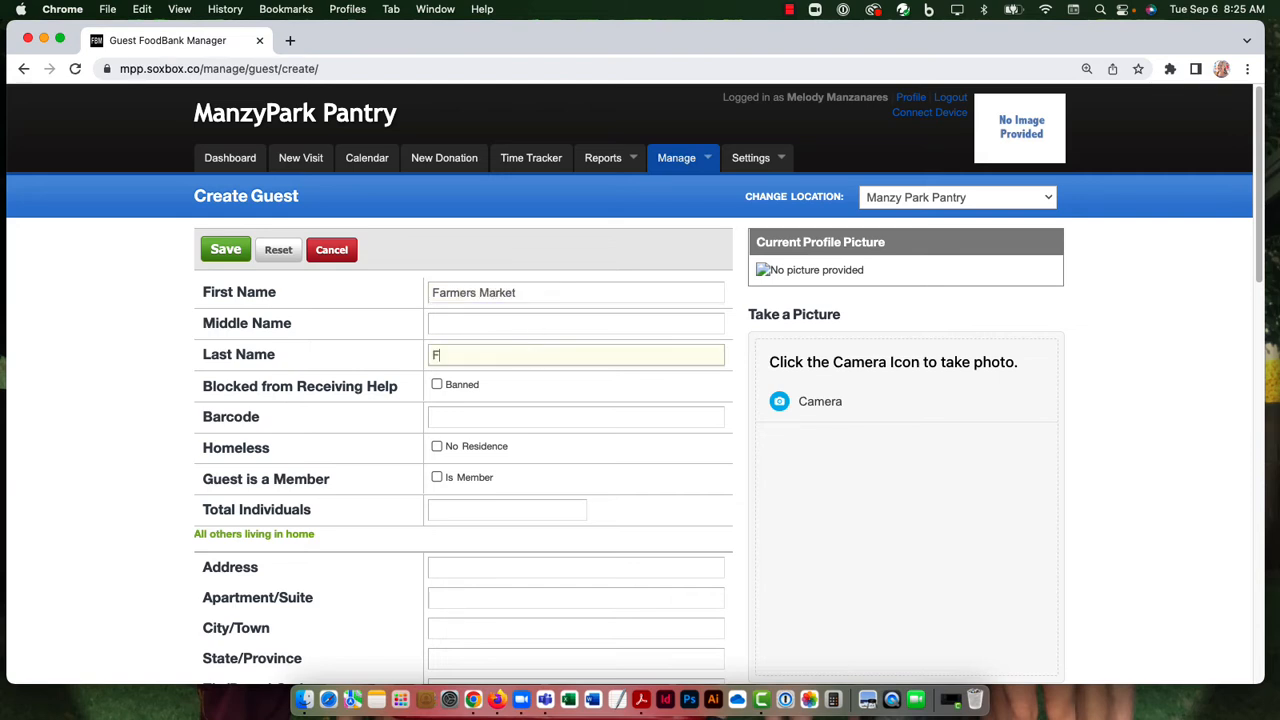
{"action": "key", "text": "BackSpace"}
{"action": "key", "text": "BackSpace"}
{"action": "key", "text": "BackSpace"}
{"action": "type", "text": "mers Market"}
{"action": "left_click", "coordinate": [218, 258]}
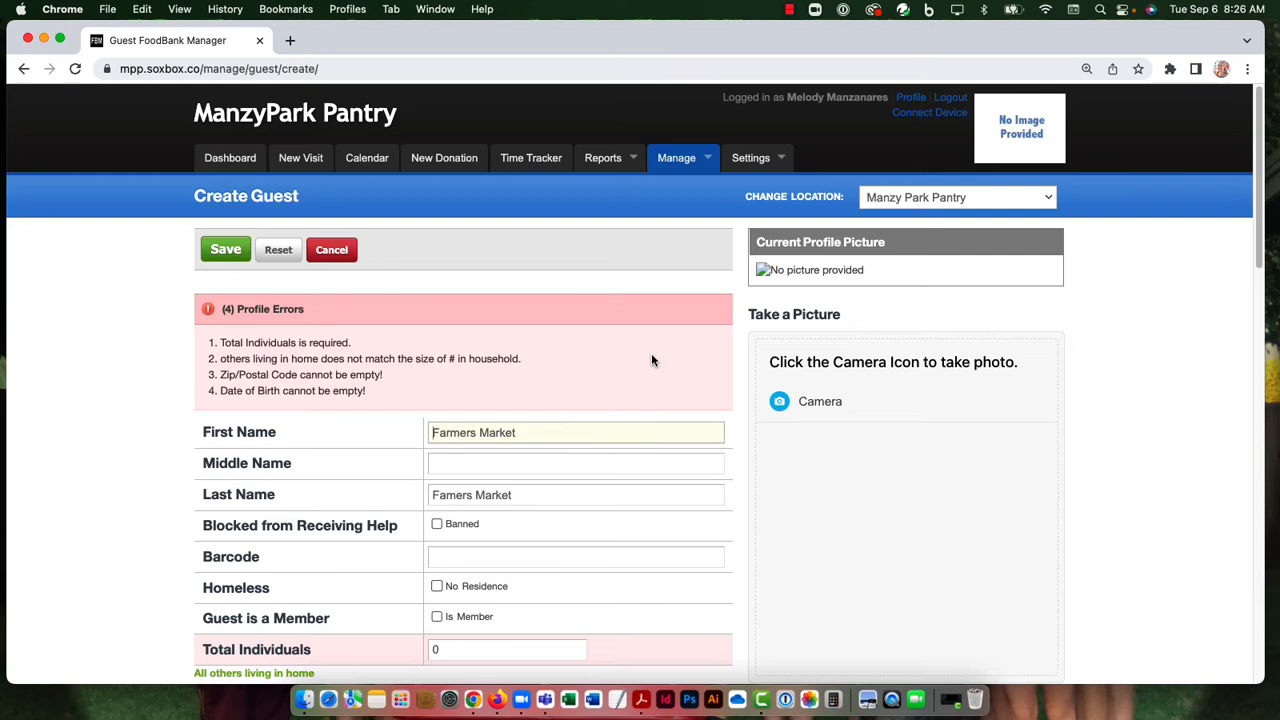
Step: Set the new guest's Total Individuals to 1
{"action": "scroll", "coordinate": [651, 365], "scroll_direction": "down", "scroll_amount": 4}
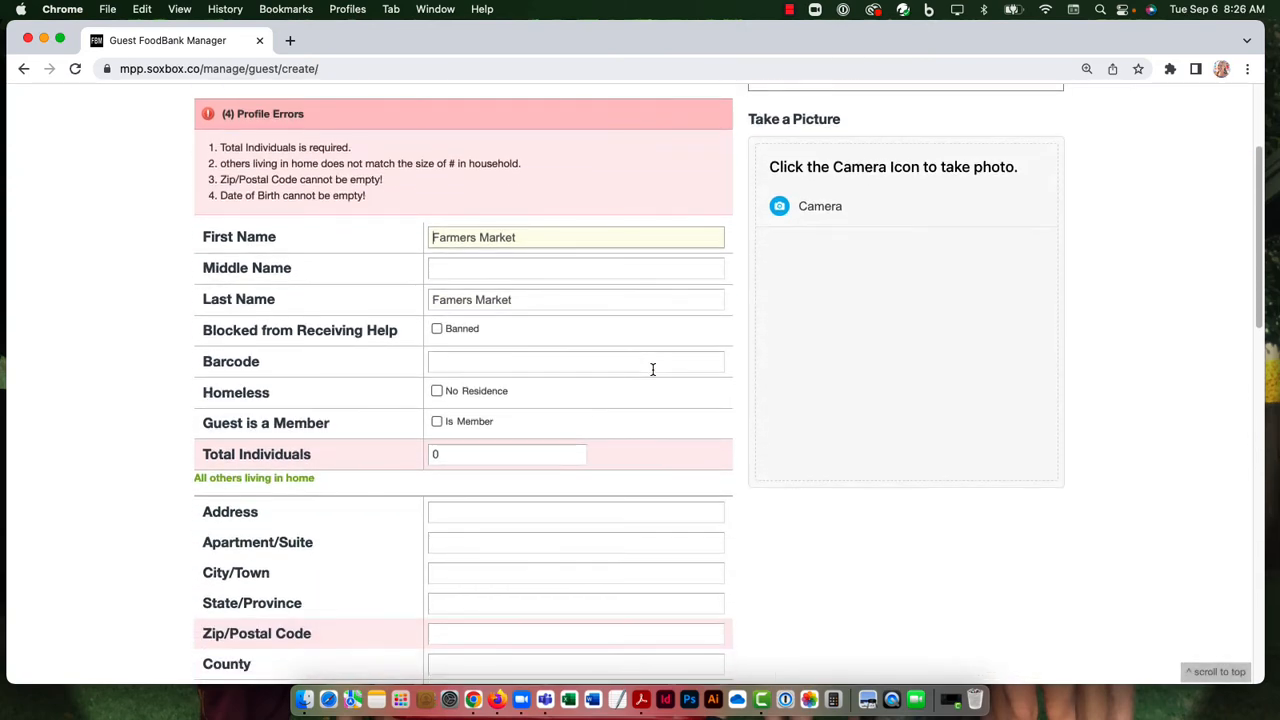
{"action": "scroll", "coordinate": [652, 369], "scroll_direction": "up", "scroll_amount": 1}
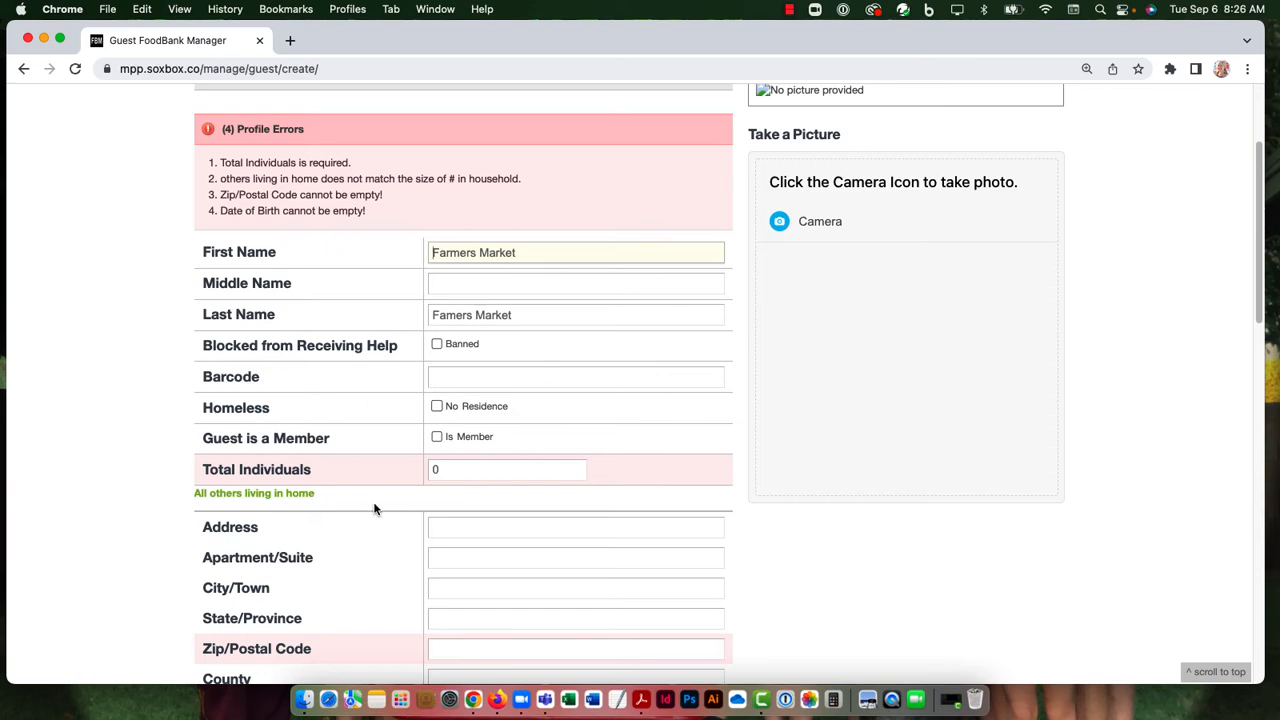
{"action": "left_click", "coordinate": [455, 469]}
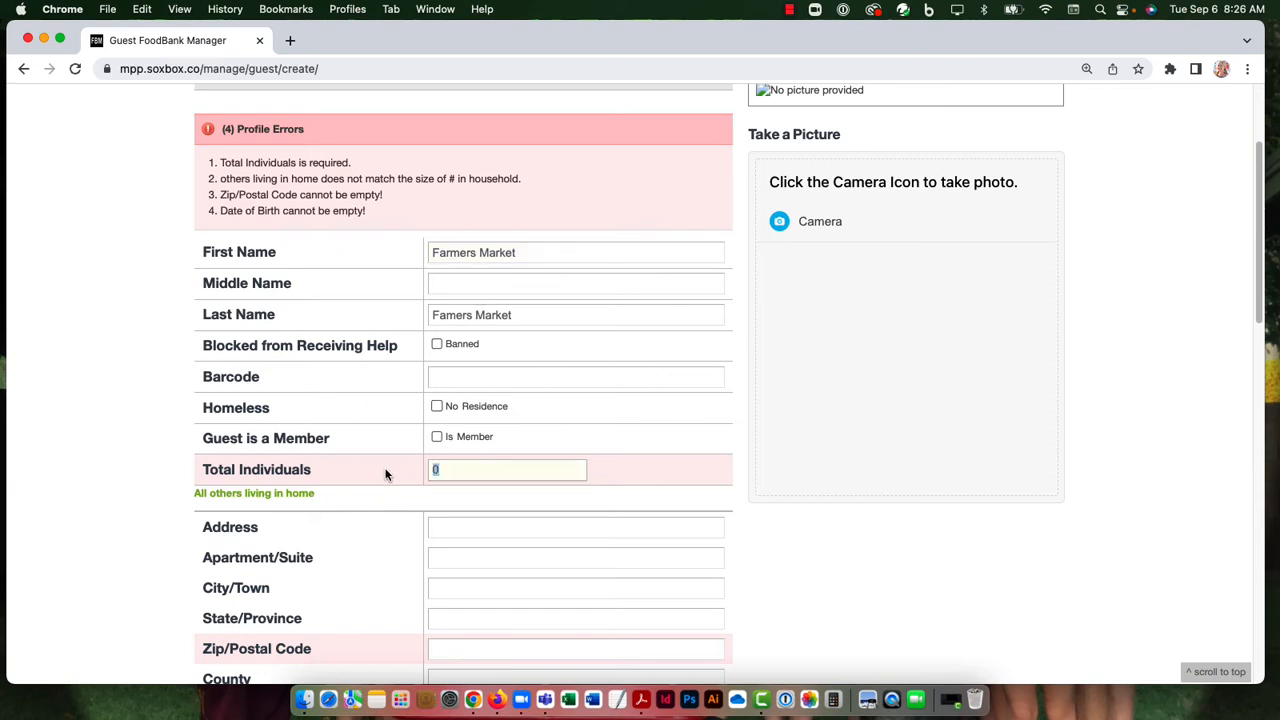
{"action": "key", "text": "BackSpace"}
{"action": "type", "text": "1"}
Step: Fill in the guest's Zip/Postal Code and choose the current date as a placeholder Date of Birth
{"action": "scroll", "coordinate": [443, 490], "scroll_direction": "down", "scroll_amount": 3}
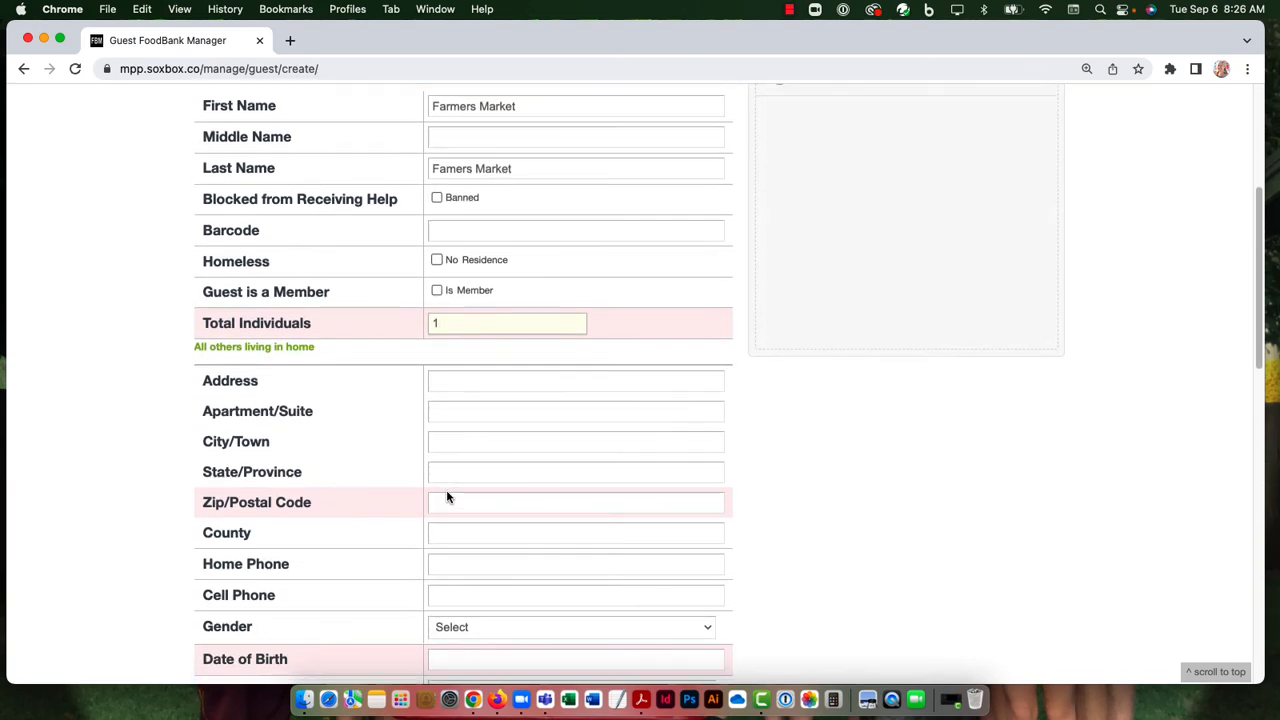
{"action": "left_click", "coordinate": [456, 491]}
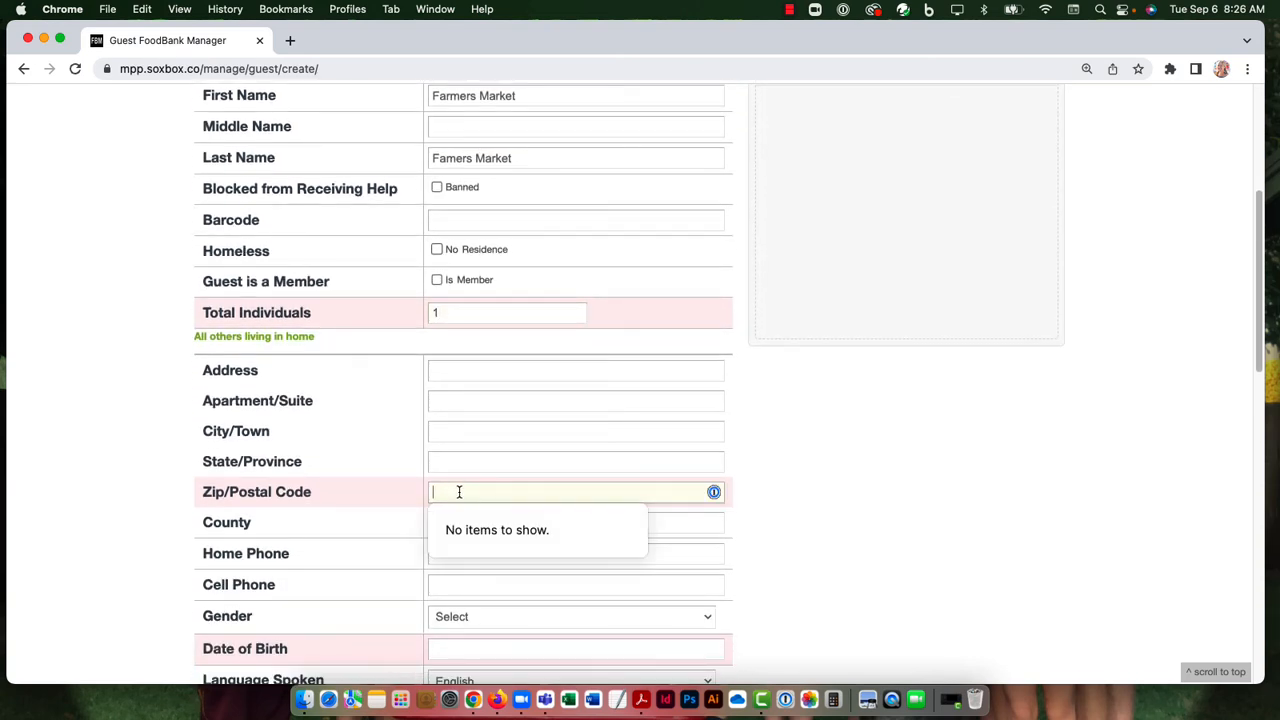
{"action": "type", "text": "85029"}
{"action": "left_click", "coordinate": [487, 646]}
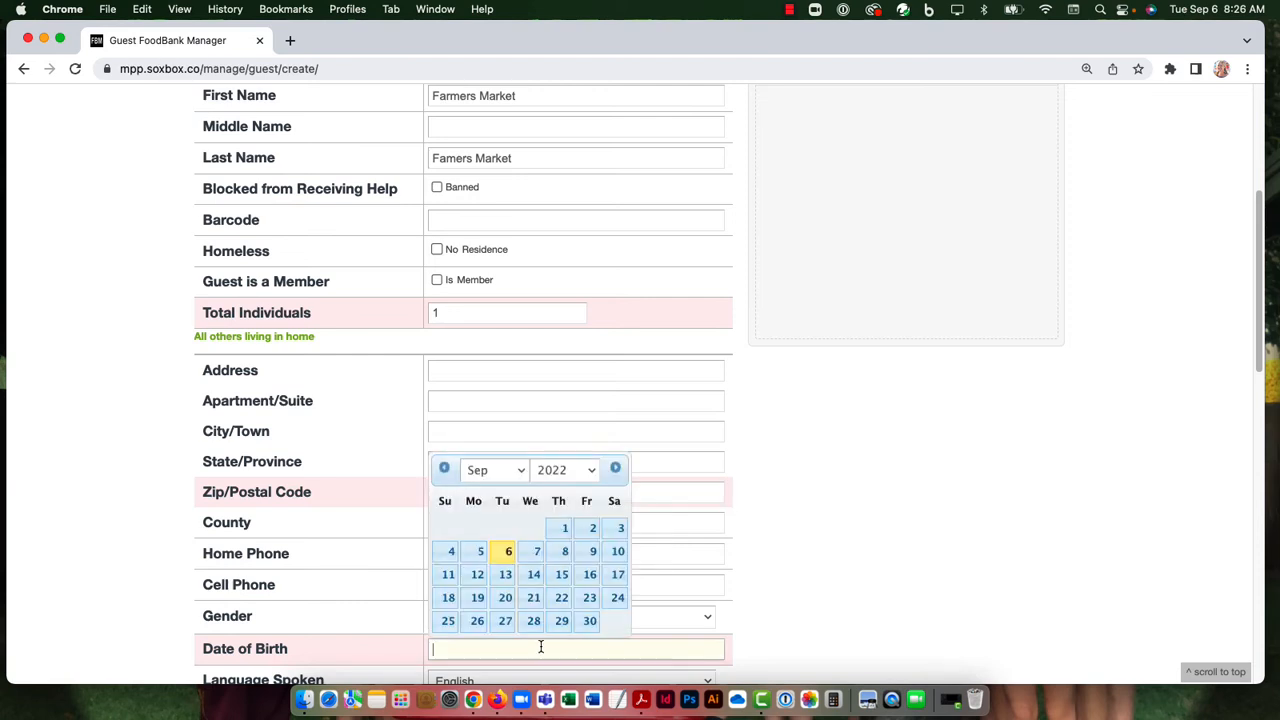
{"action": "left_click", "coordinate": [506, 552]}
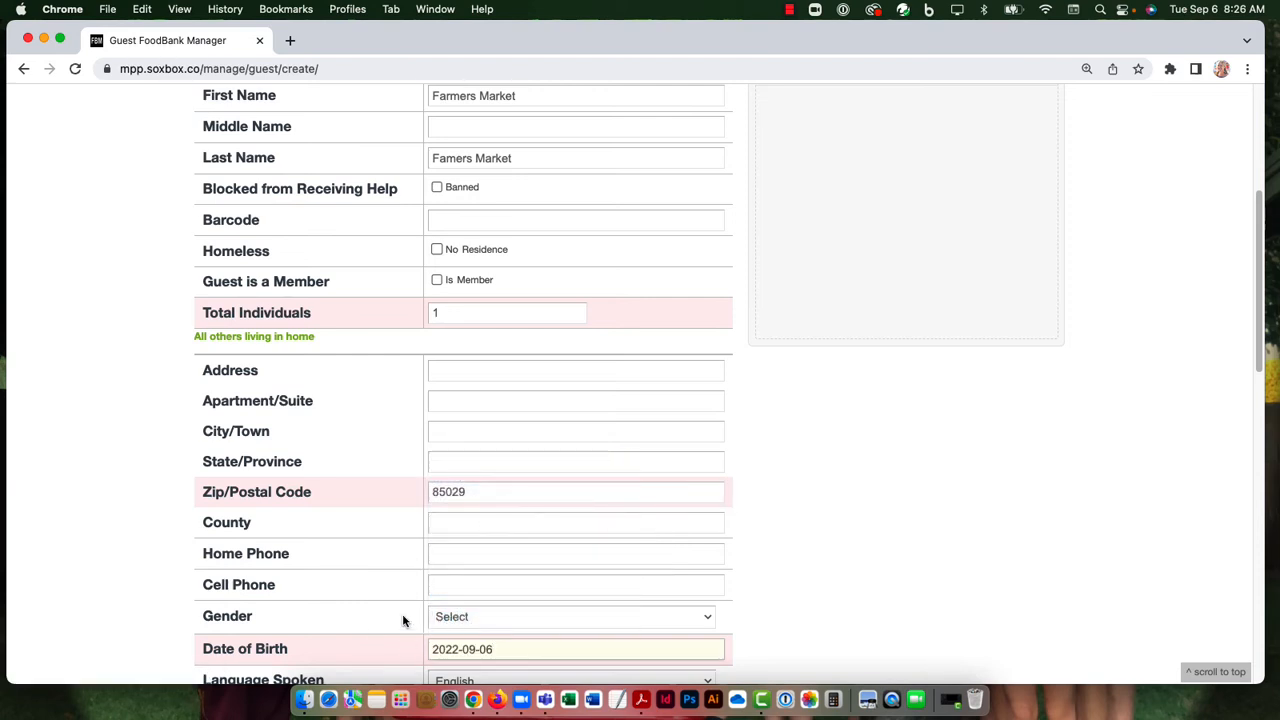
Step: Save the completed Farmers Market guest profile
{"action": "scroll", "coordinate": [314, 597], "scroll_direction": "down", "scroll_amount": 1}
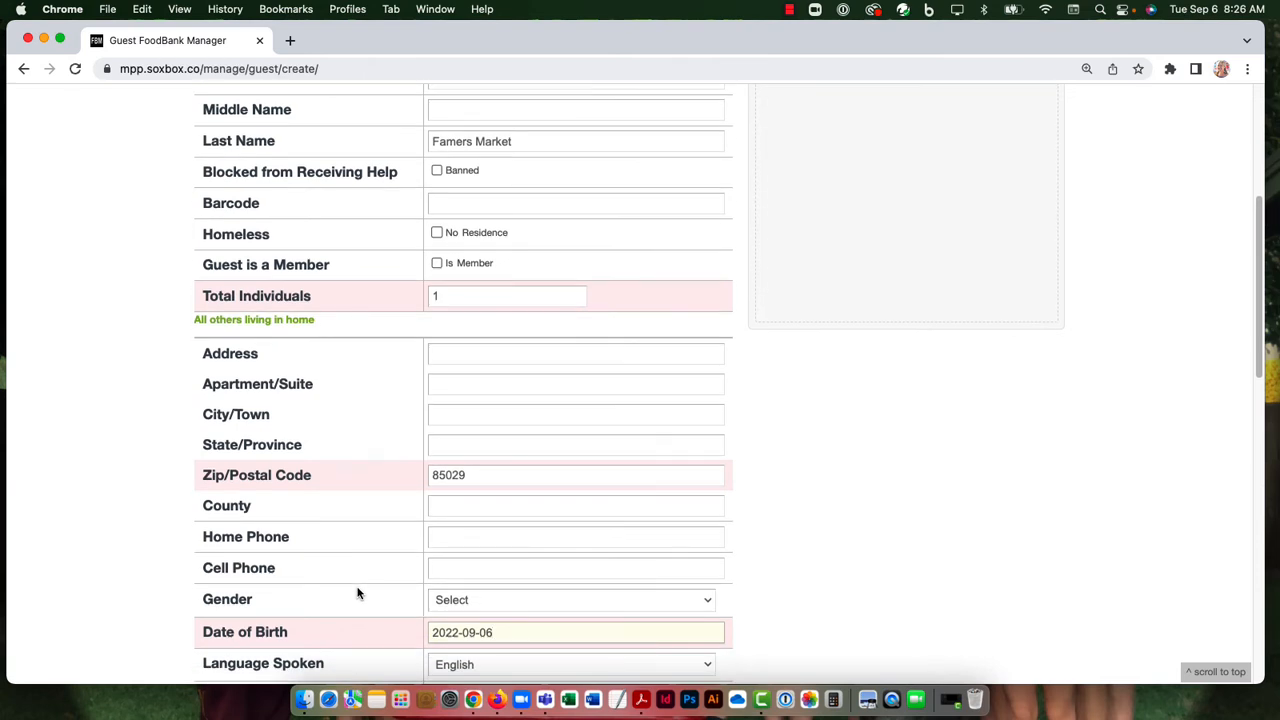
{"action": "left_click", "coordinate": [445, 539]}
{"action": "key", "text": "Return"}
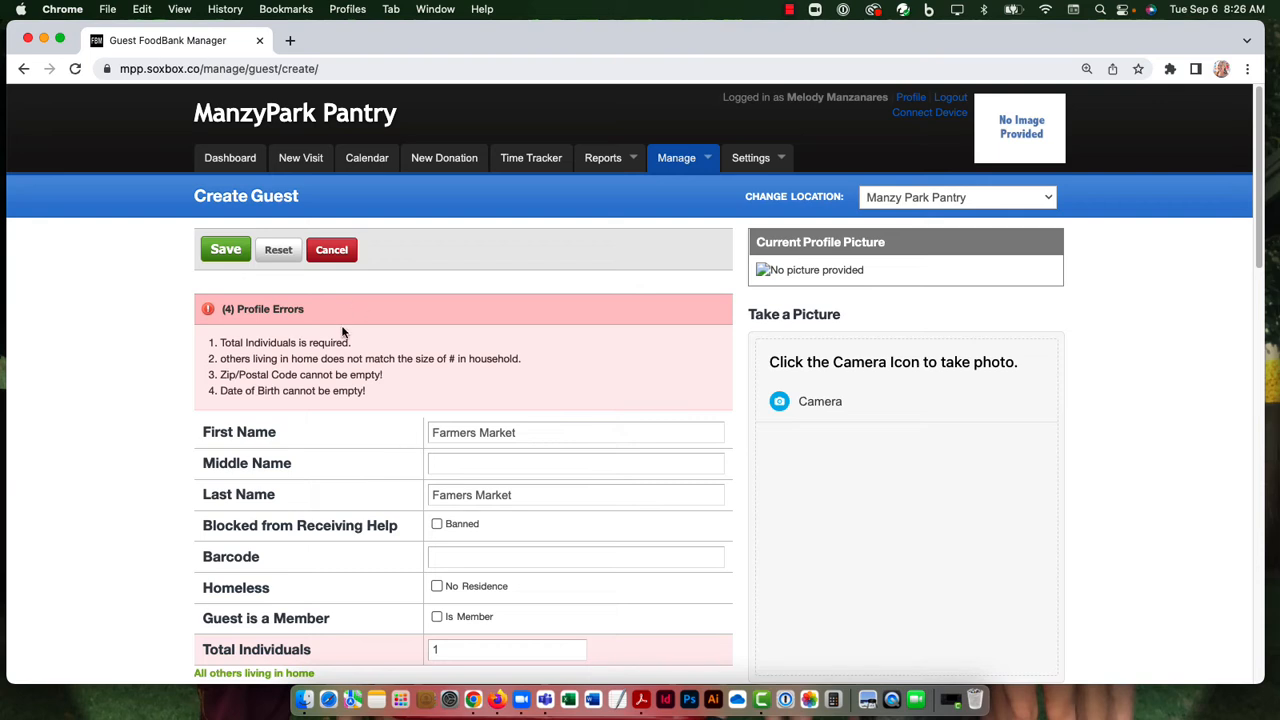
{"action": "left_click", "coordinate": [225, 249]}
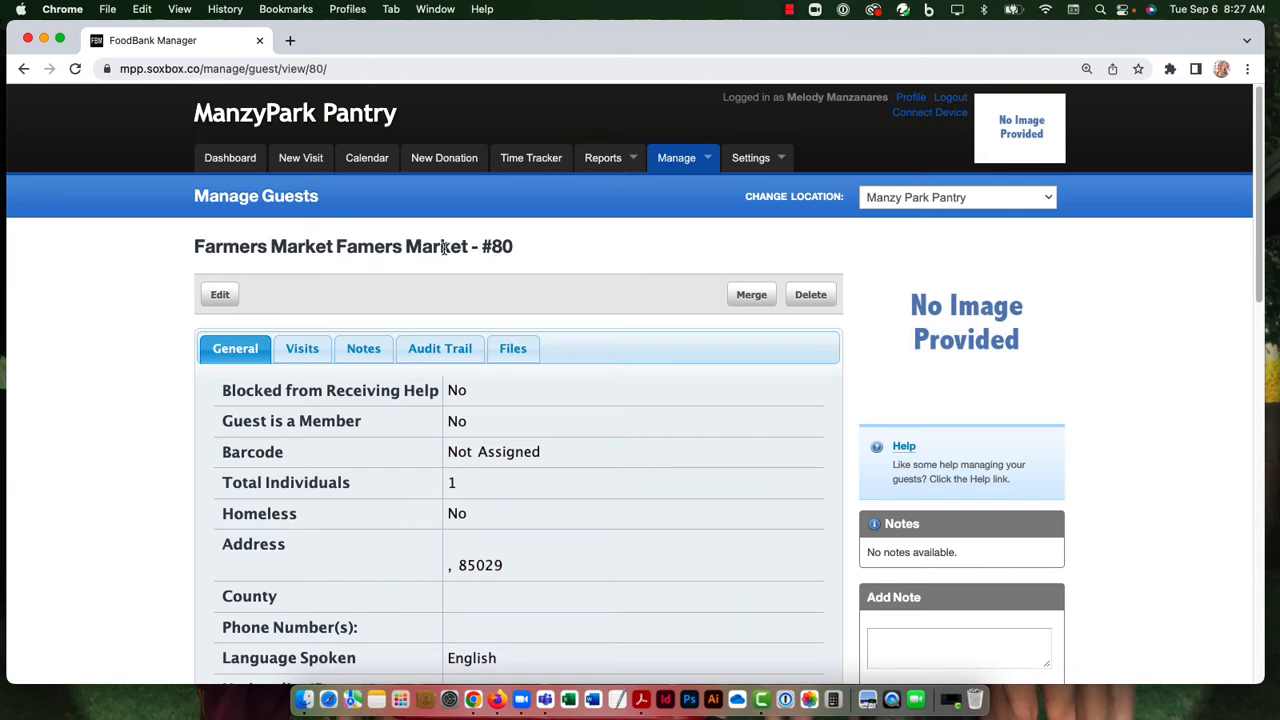
Step: Start a new visit and select the Bulk Visit Input (7:20 AM) outreach for it
{"action": "left_click", "coordinate": [306, 164]}
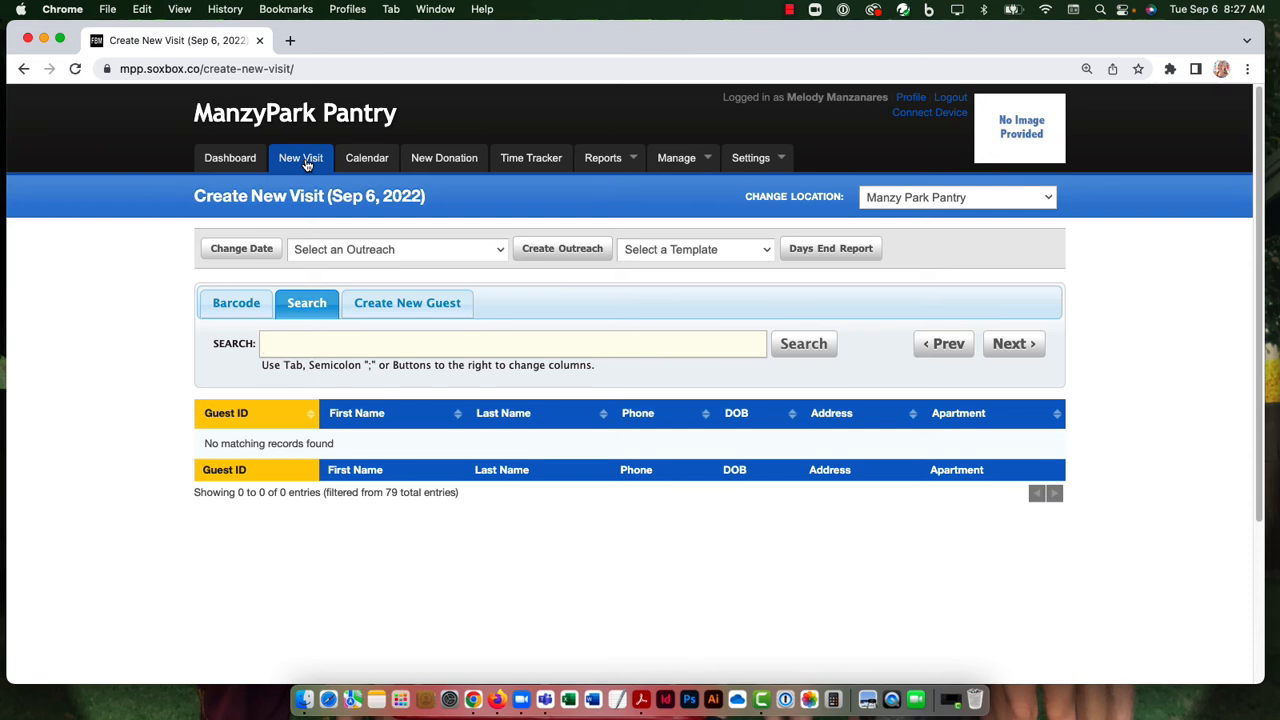
{"action": "left_click", "coordinate": [436, 251]}
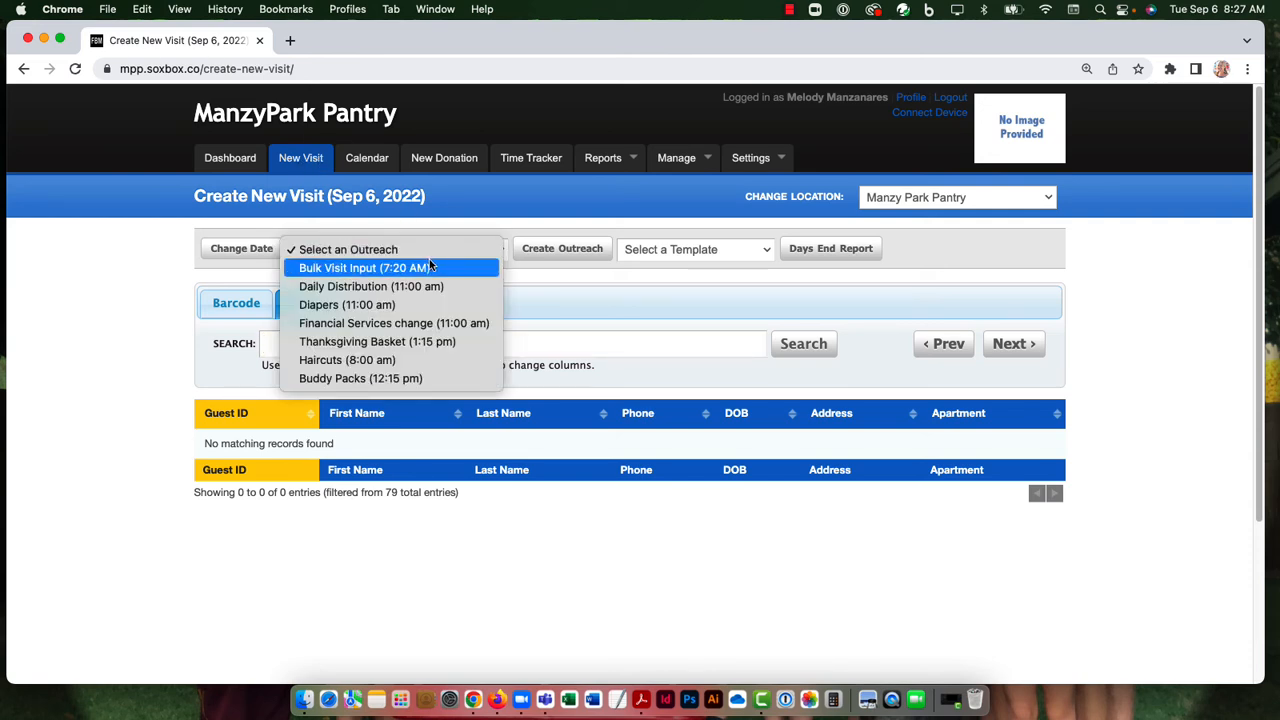
{"action": "left_click", "coordinate": [383, 268]}
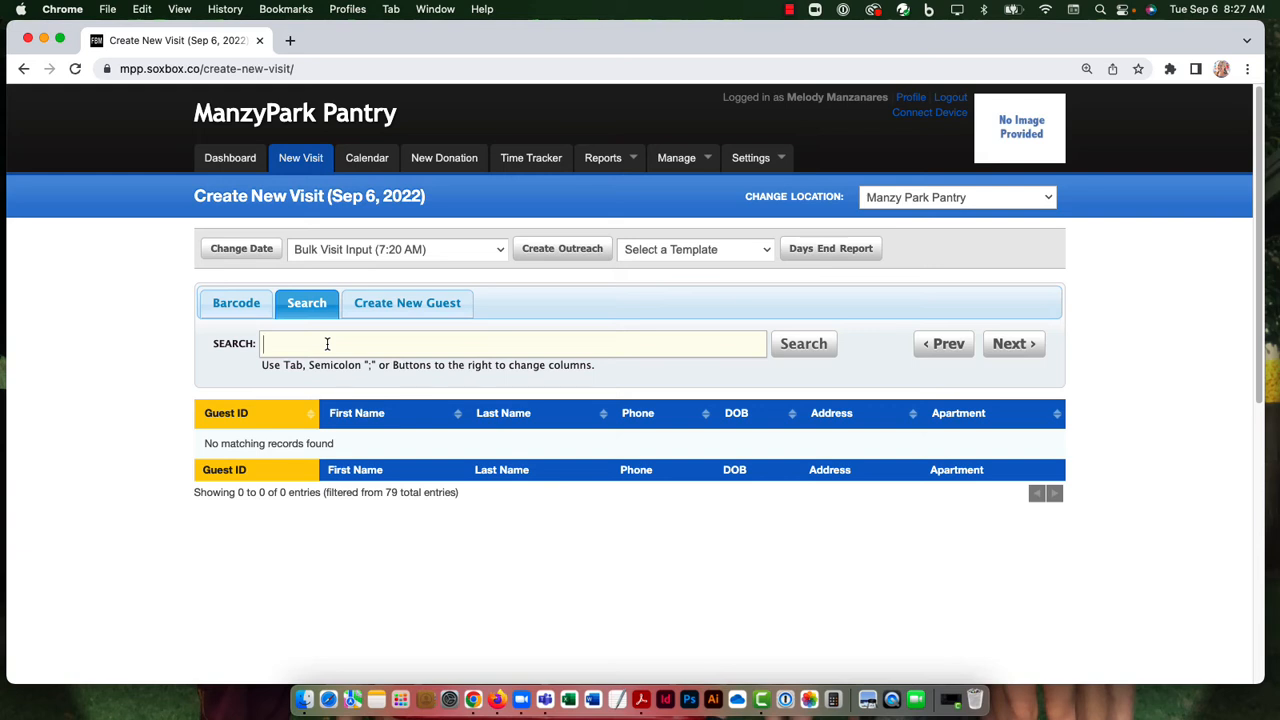
Step: Search for the Farmers Market guest by guest ID alone, and again by first name using "far"
{"action": "type", "text": "80;"}
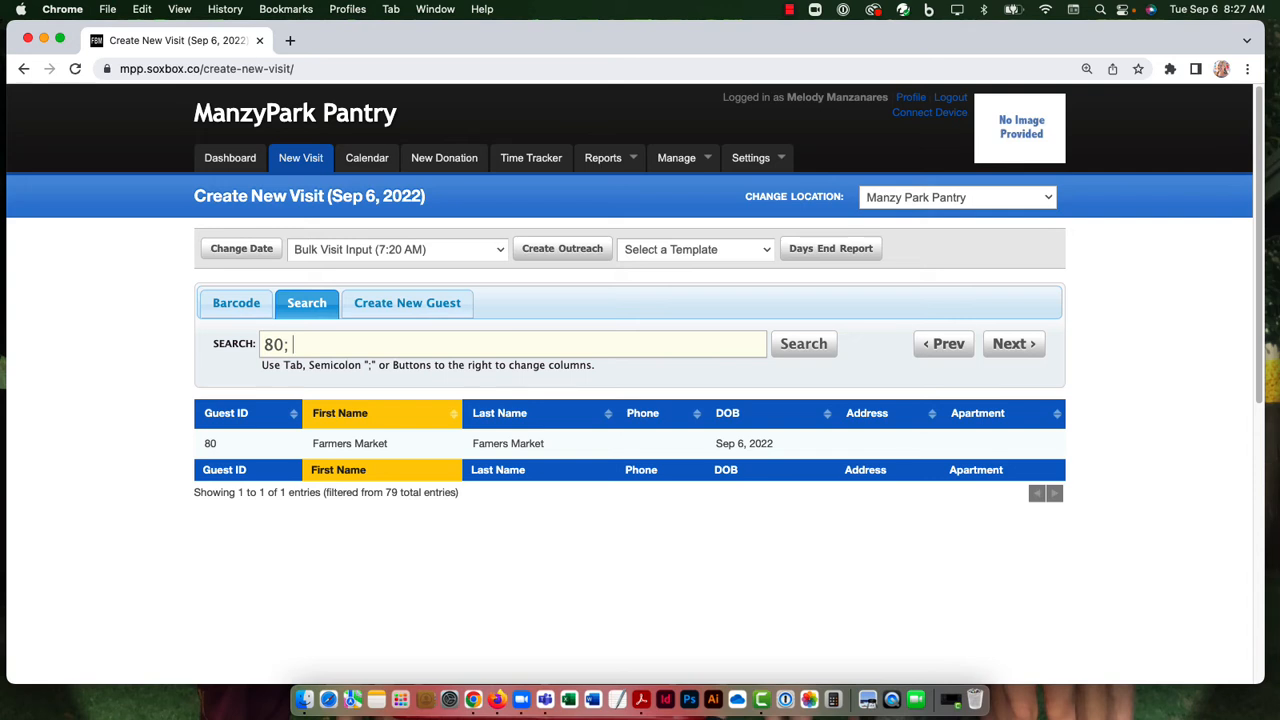
{"action": "key", "text": "BackSpace"}
{"action": "key", "text": "BackSpace"}
{"action": "key", "text": "BackSpace"}
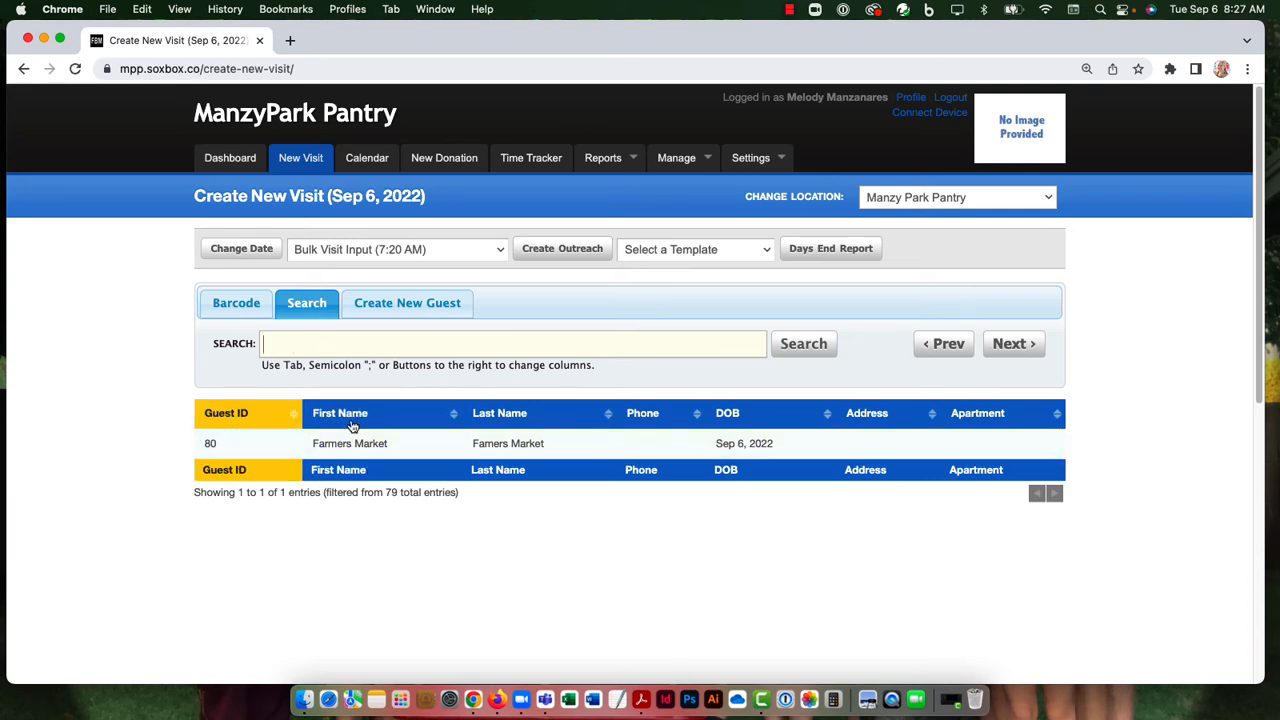
{"action": "type", "text": ";"}
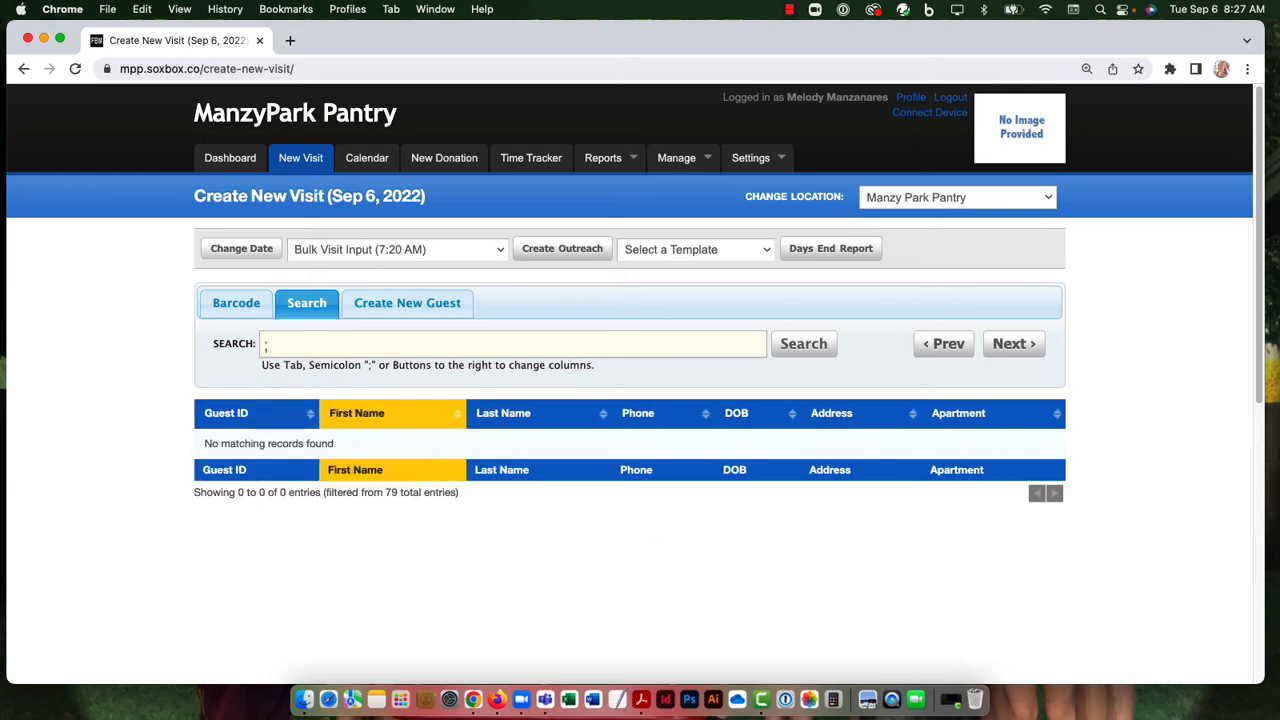
{"action": "type", "text": " far;"}
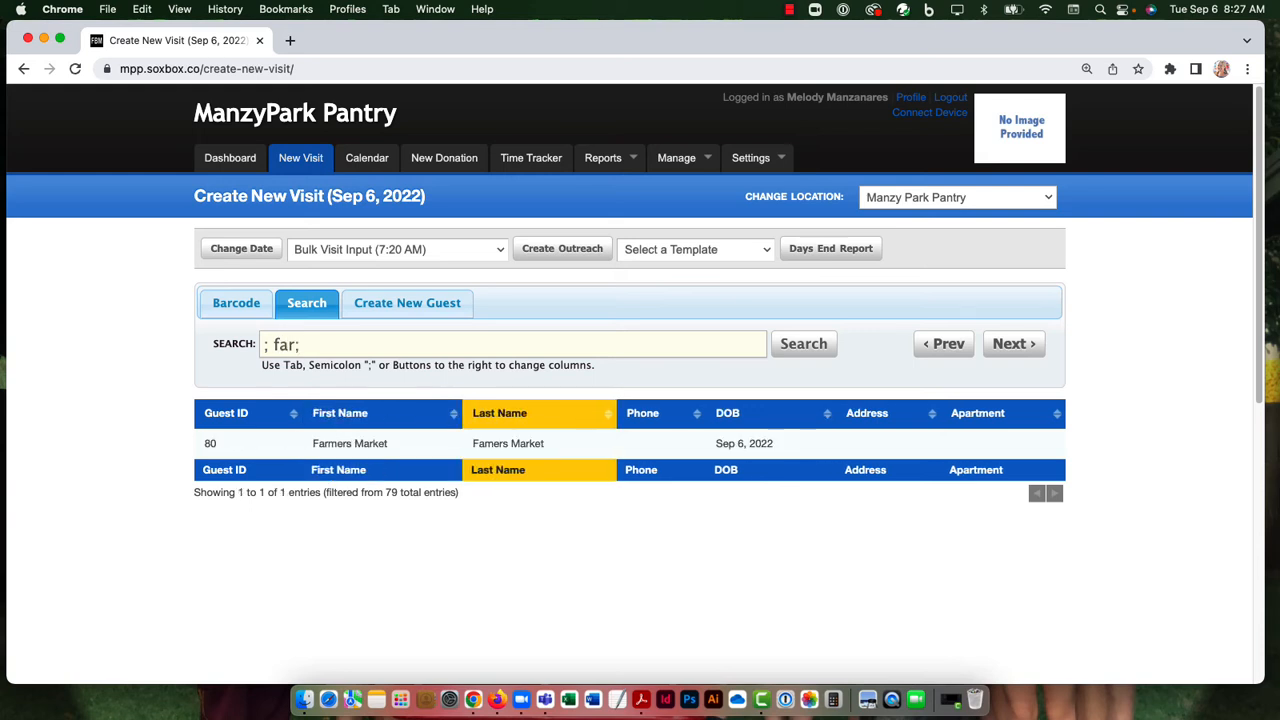
Step: Search guest first names for "mar" and open the new visit form of the Farmers Market guest
{"action": "key", "text": "BackSpace"}
{"action": "key", "text": "BackSpace"}
{"action": "key", "text": "BackSpace"}
{"action": "key", "text": "BackSpace"}
{"action": "key", "text": "BackSpace"}
{"action": "type", "text": "mar;"}
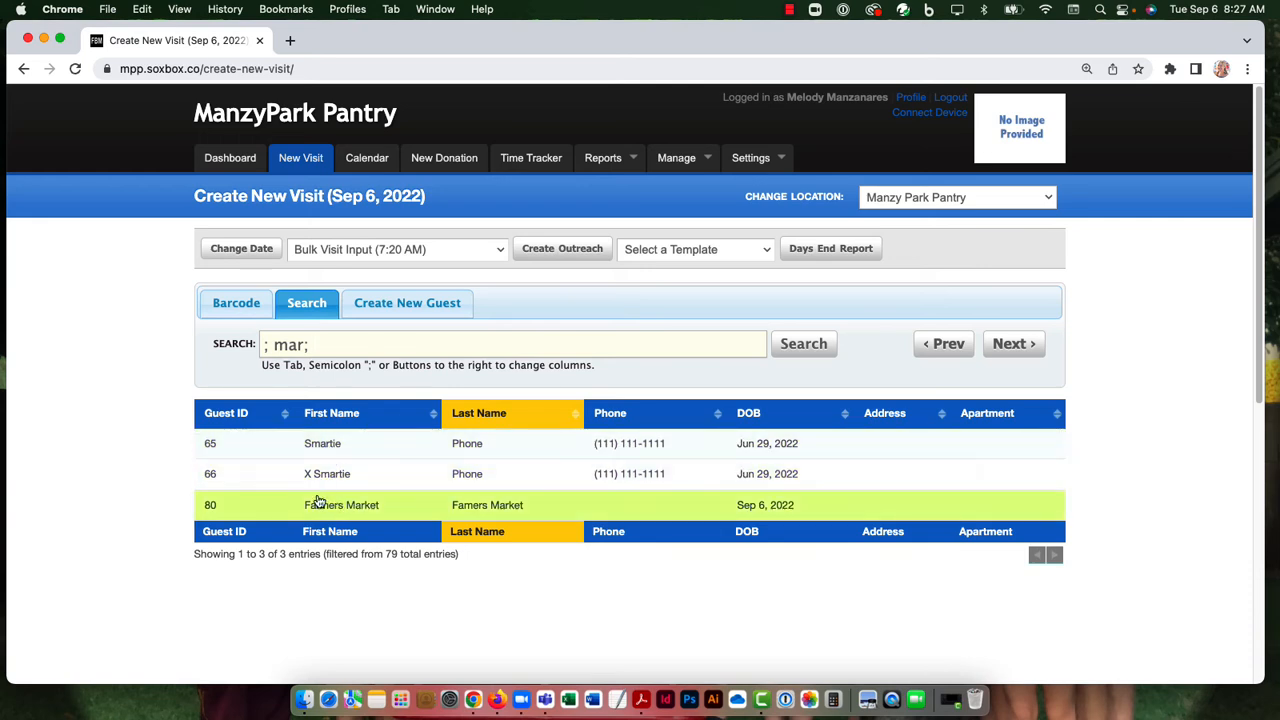
{"action": "left_click", "coordinate": [387, 511]}
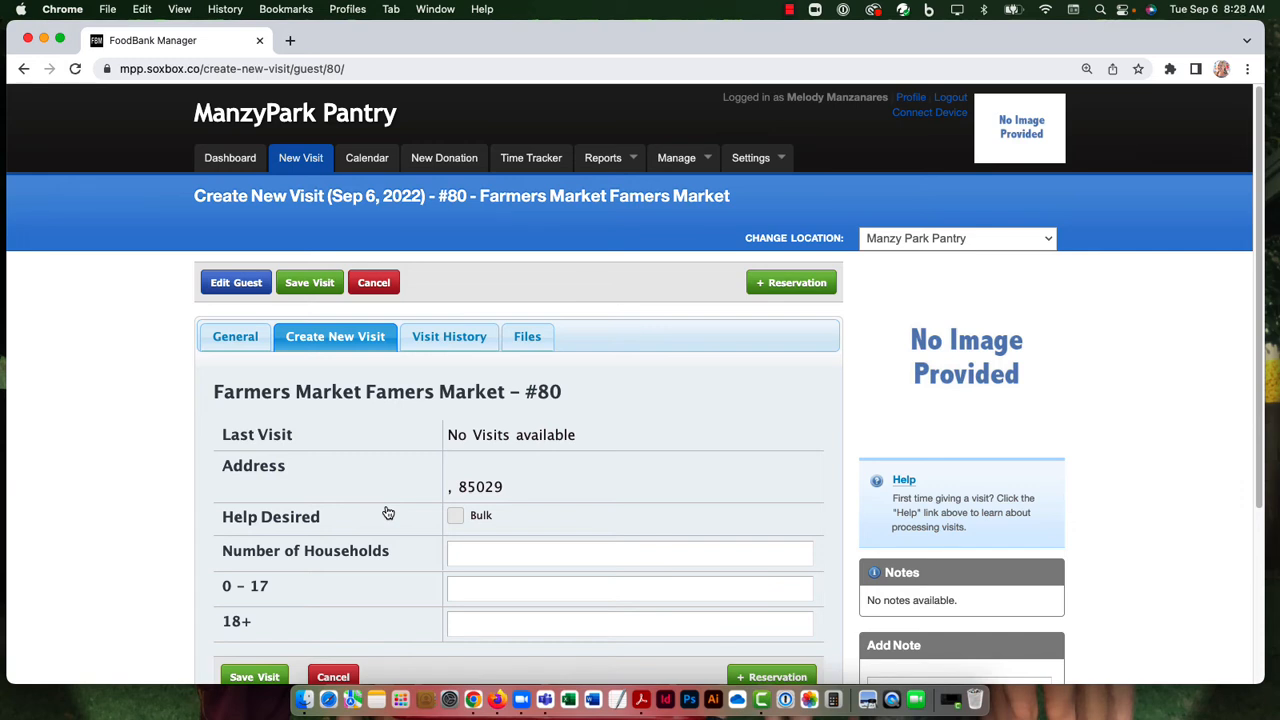
Step: Select Bulk as the help desired and set Number of Households to 100
{"action": "scroll", "coordinate": [506, 430], "scroll_direction": "down", "scroll_amount": 2}
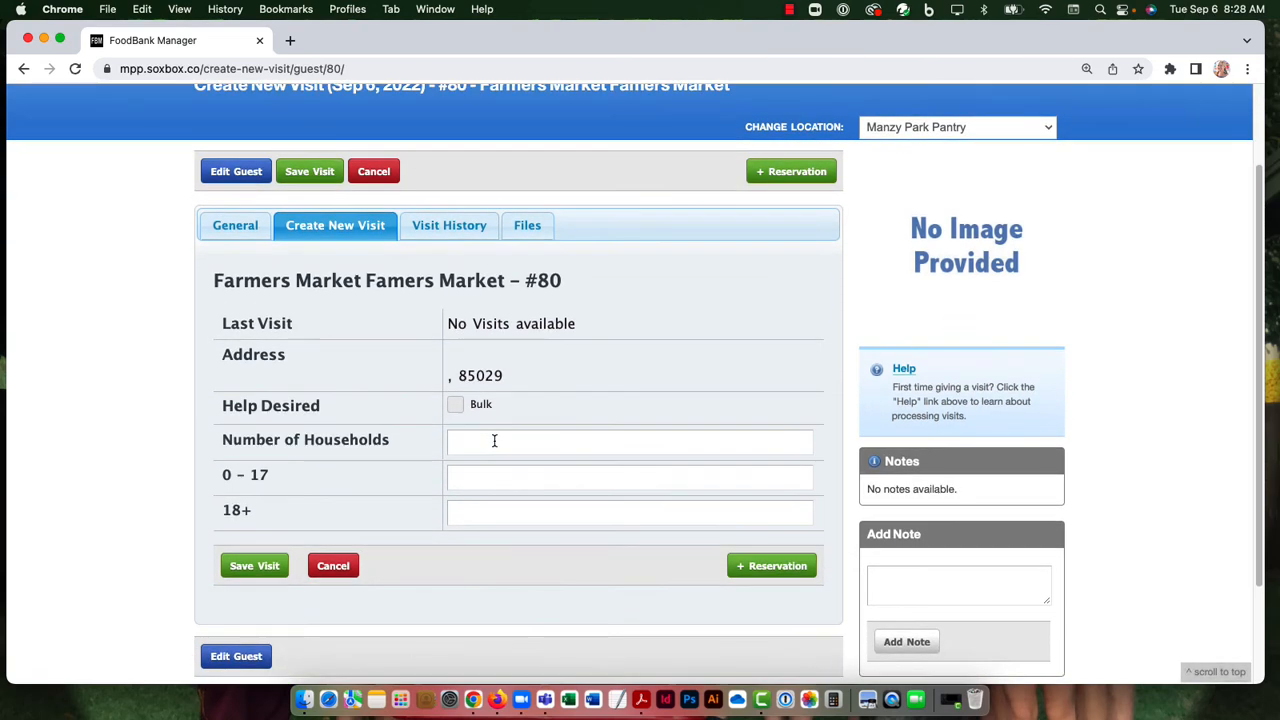
{"action": "left_click", "coordinate": [455, 404]}
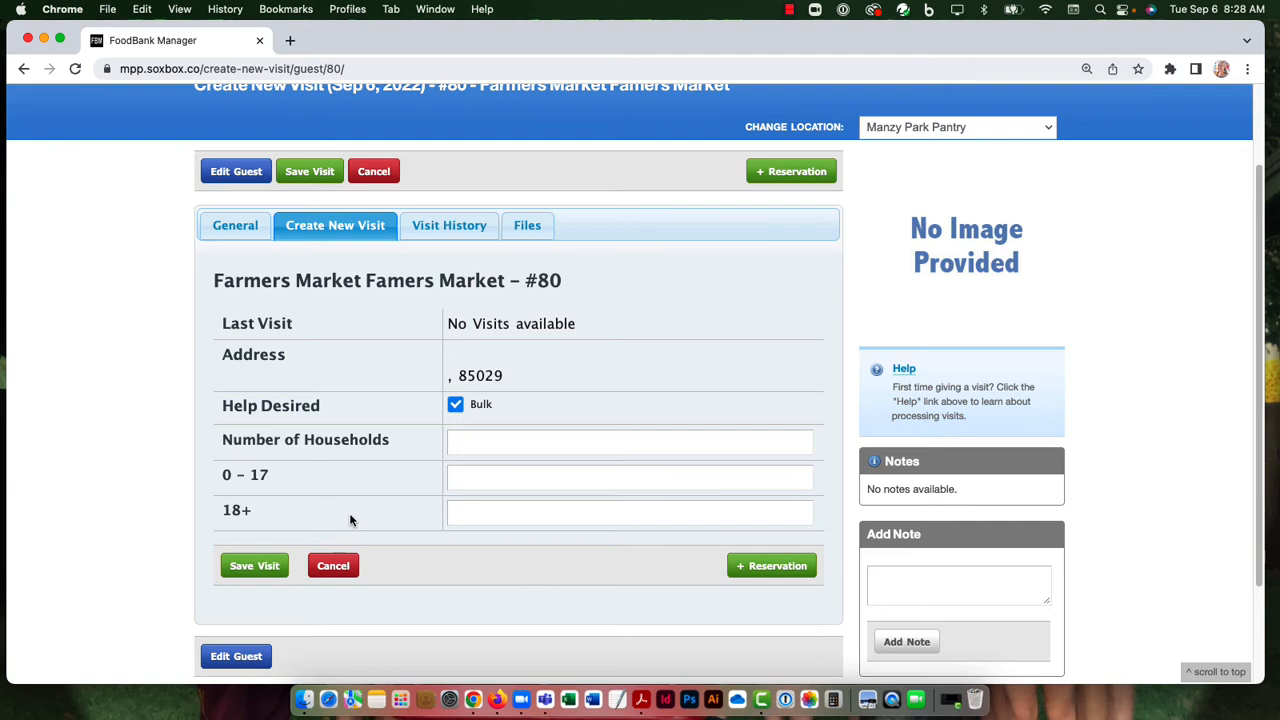
{"action": "left_click", "coordinate": [523, 438]}
{"action": "type", "text": "100"}
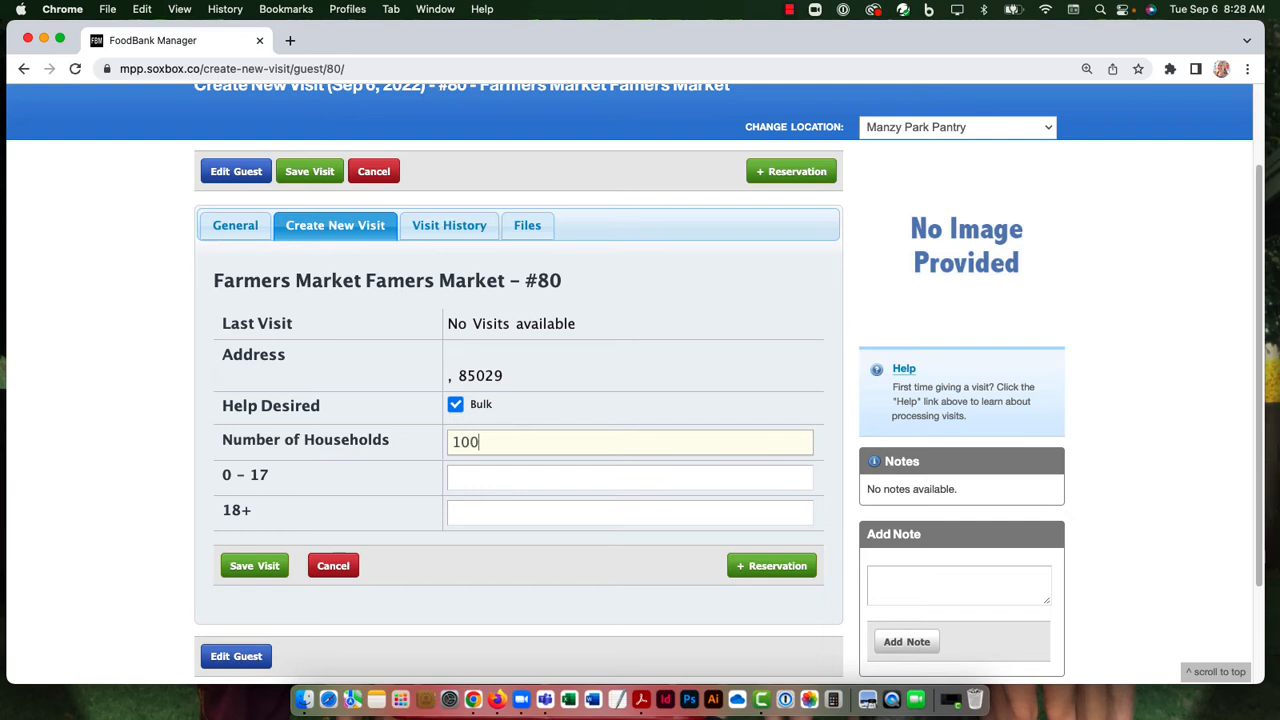
Step: Set the 0 - 17 count to 120 and the 18+ count to 90, and save the visit
{"action": "left_click", "coordinate": [502, 481]}
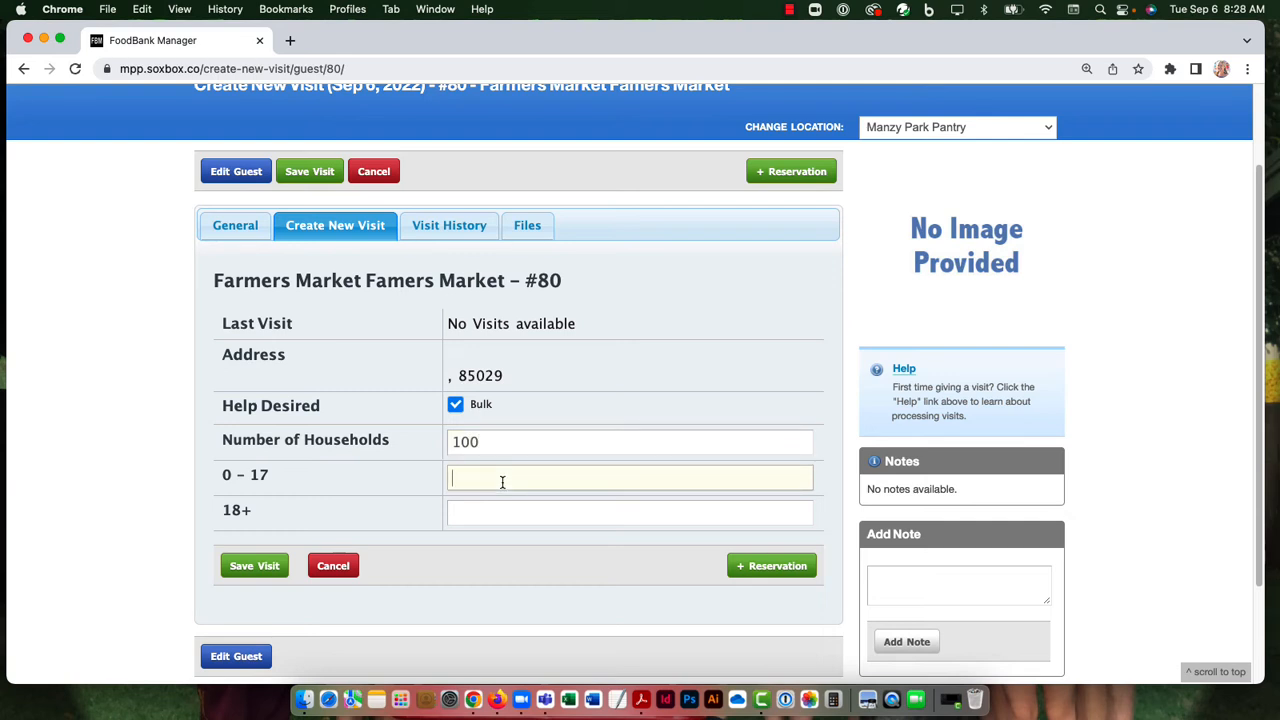
{"action": "type", "text": "120"}
{"action": "left_click", "coordinate": [480, 514]}
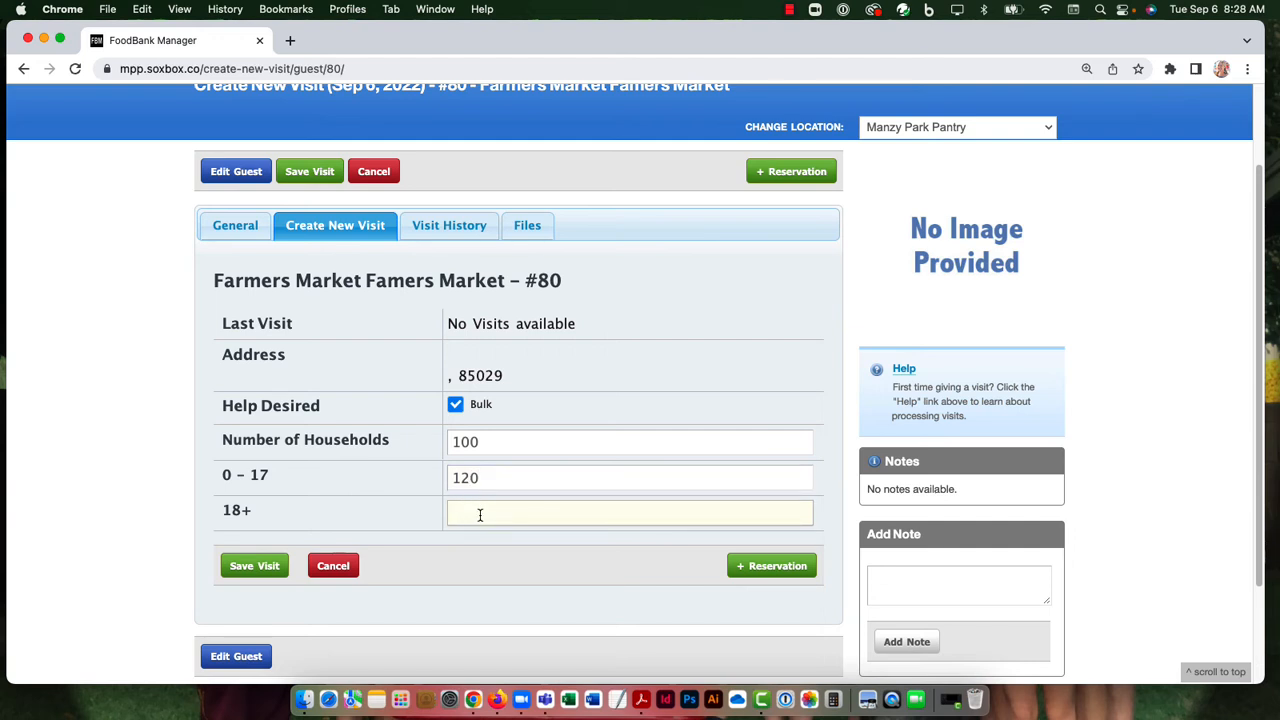
{"action": "type", "text": "90"}
{"action": "left_click", "coordinate": [257, 567]}
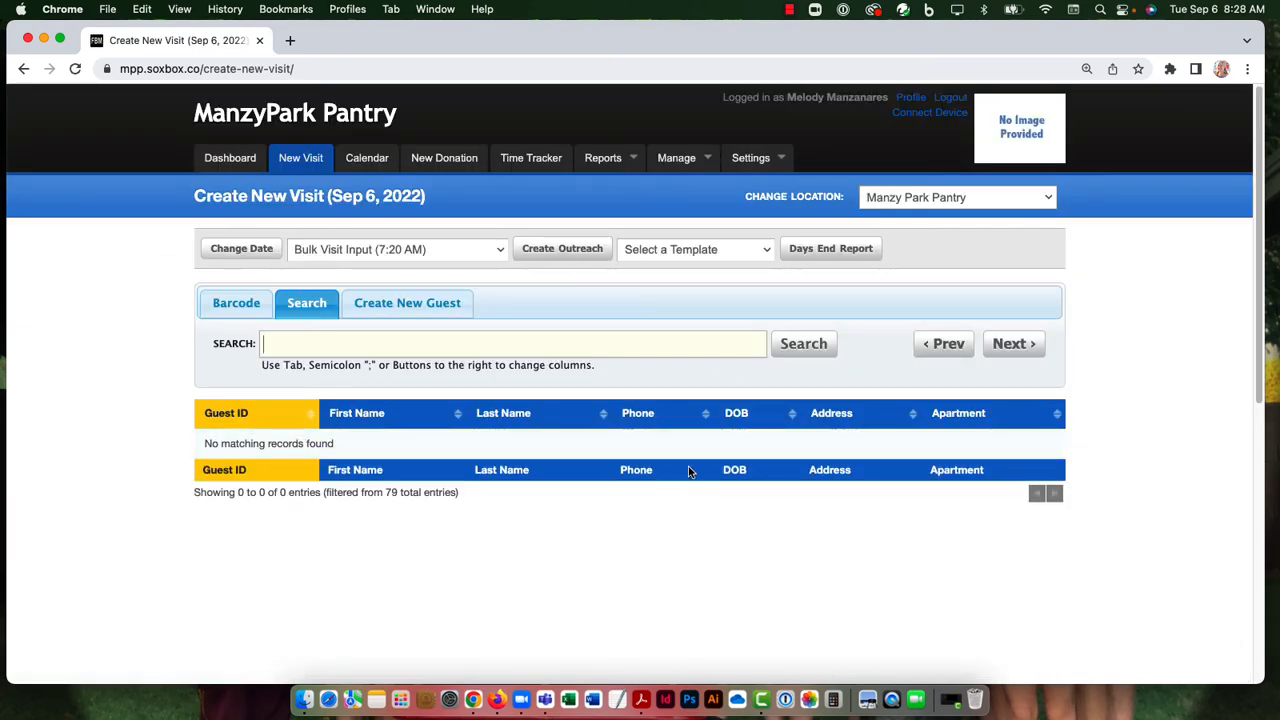
{"action": "scroll", "coordinate": [758, 466], "scroll_direction": "down", "scroll_amount": 5}
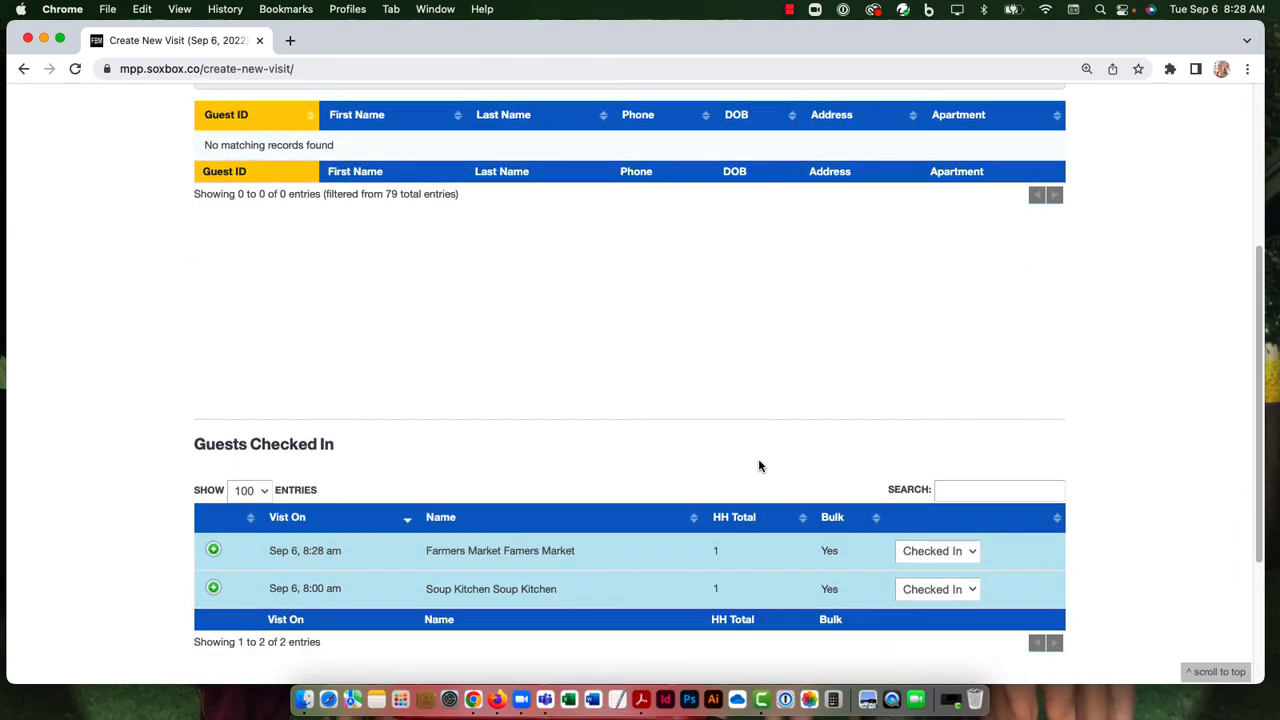
Step: Review the Soup Kitchen guest's checked-in bulk visit and return to the visit search page
{"action": "scroll", "coordinate": [758, 466], "scroll_direction": "down", "scroll_amount": 3}
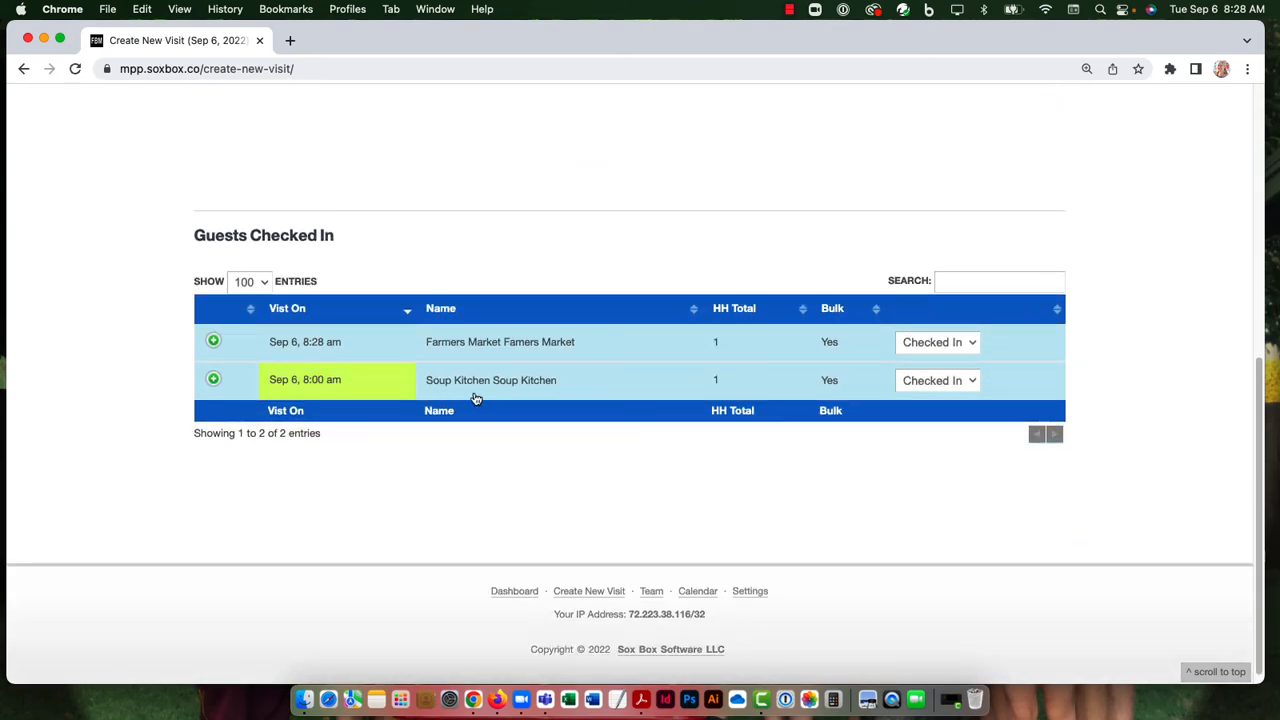
{"action": "left_click", "coordinate": [551, 389]}
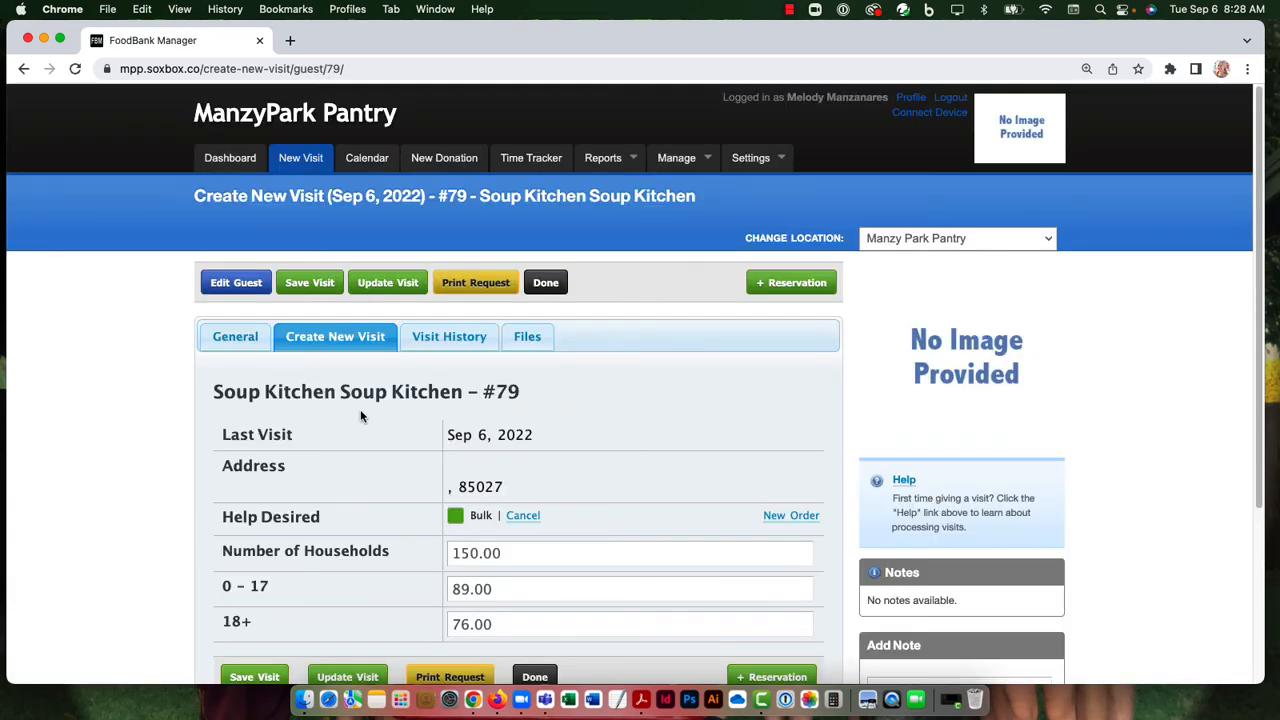
{"action": "scroll", "coordinate": [571, 417], "scroll_direction": "down", "scroll_amount": 5}
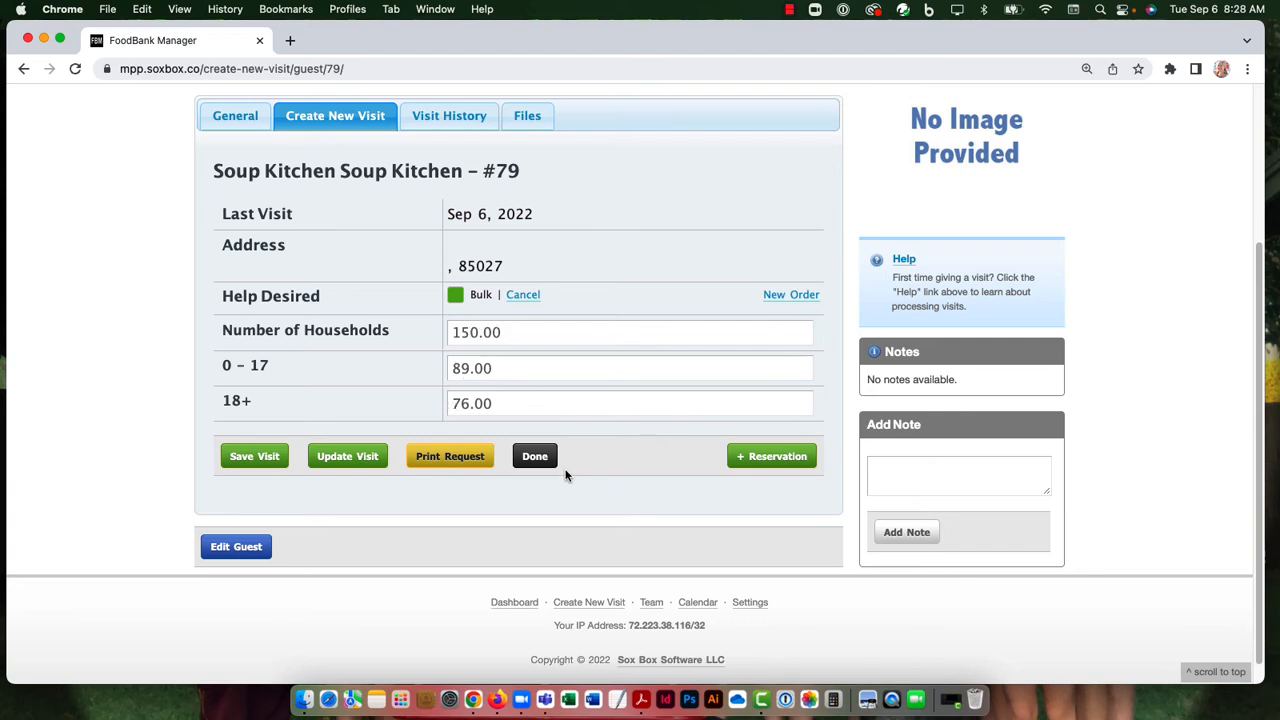
{"action": "left_click", "coordinate": [535, 462]}
{"action": "scroll", "coordinate": [493, 449], "scroll_direction": "down", "scroll_amount": 5}
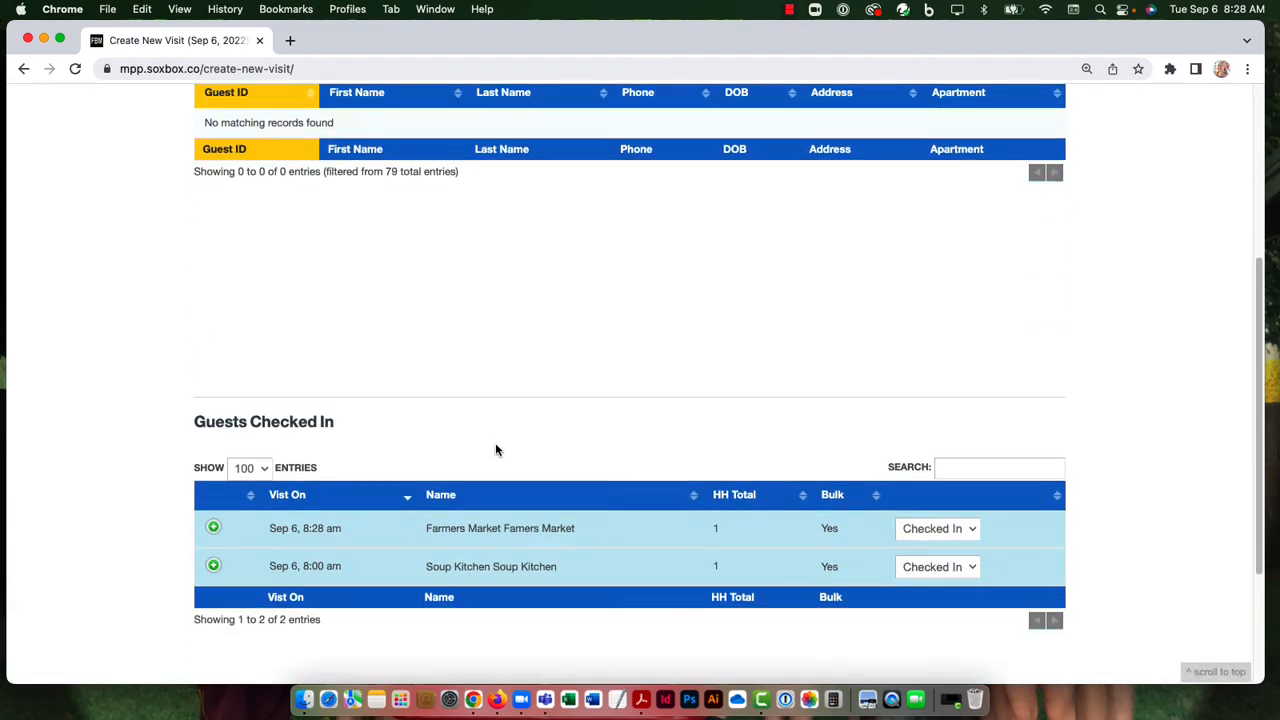
{"action": "scroll", "coordinate": [615, 543], "scroll_direction": "up", "scroll_amount": 5}
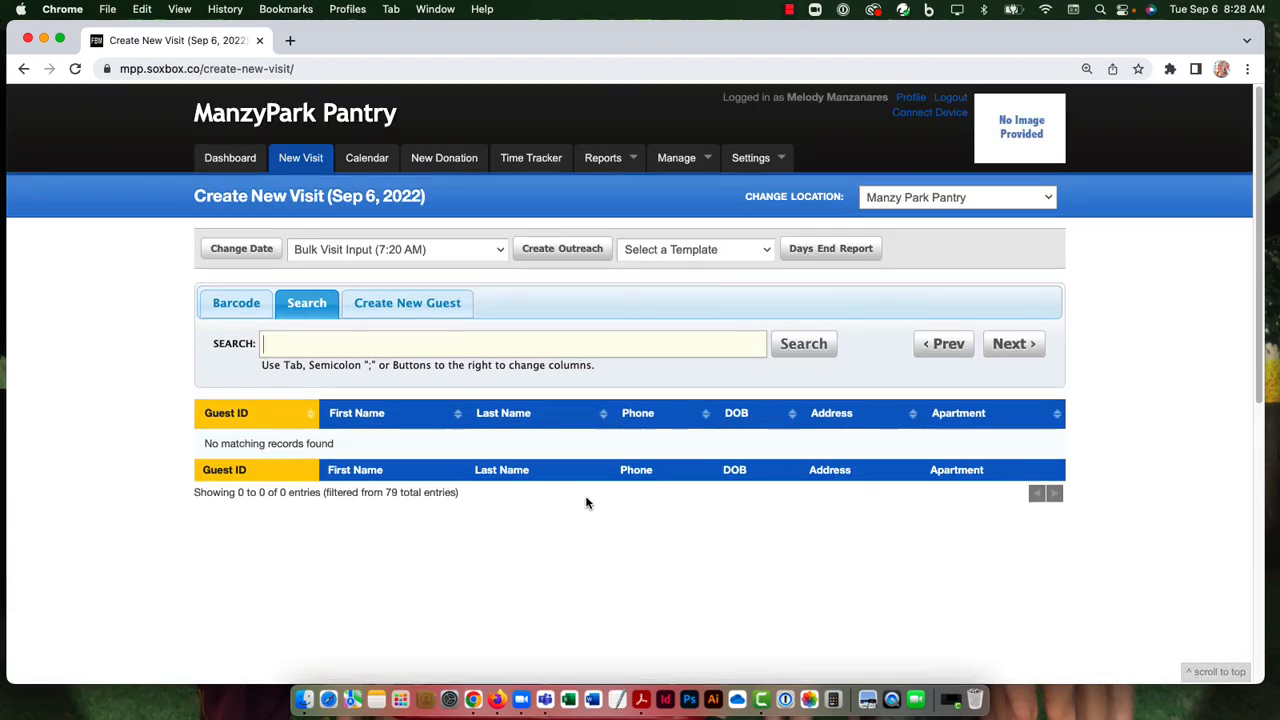
Step: Open the Outreach Aggregate report and set its date range to this month, 2022-09-01 to 2022-09-30
{"action": "mouse_move", "coordinate": [606, 161]}
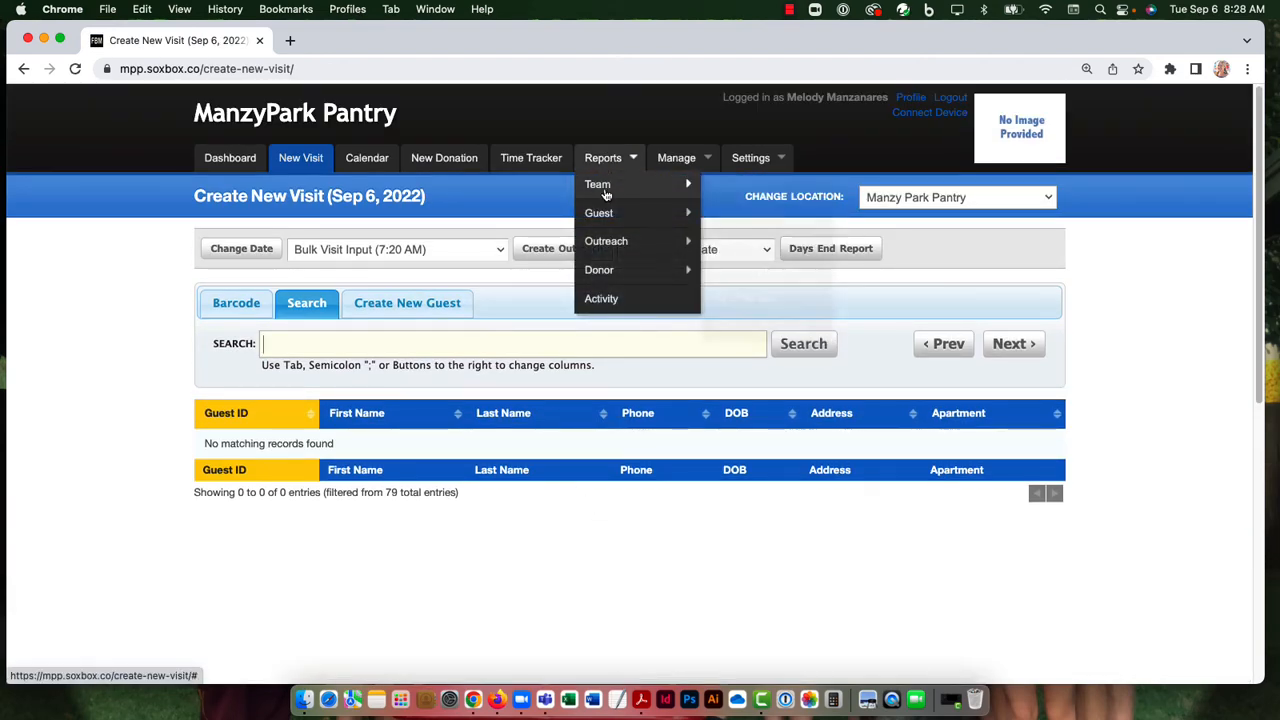
{"action": "mouse_move", "coordinate": [640, 213]}
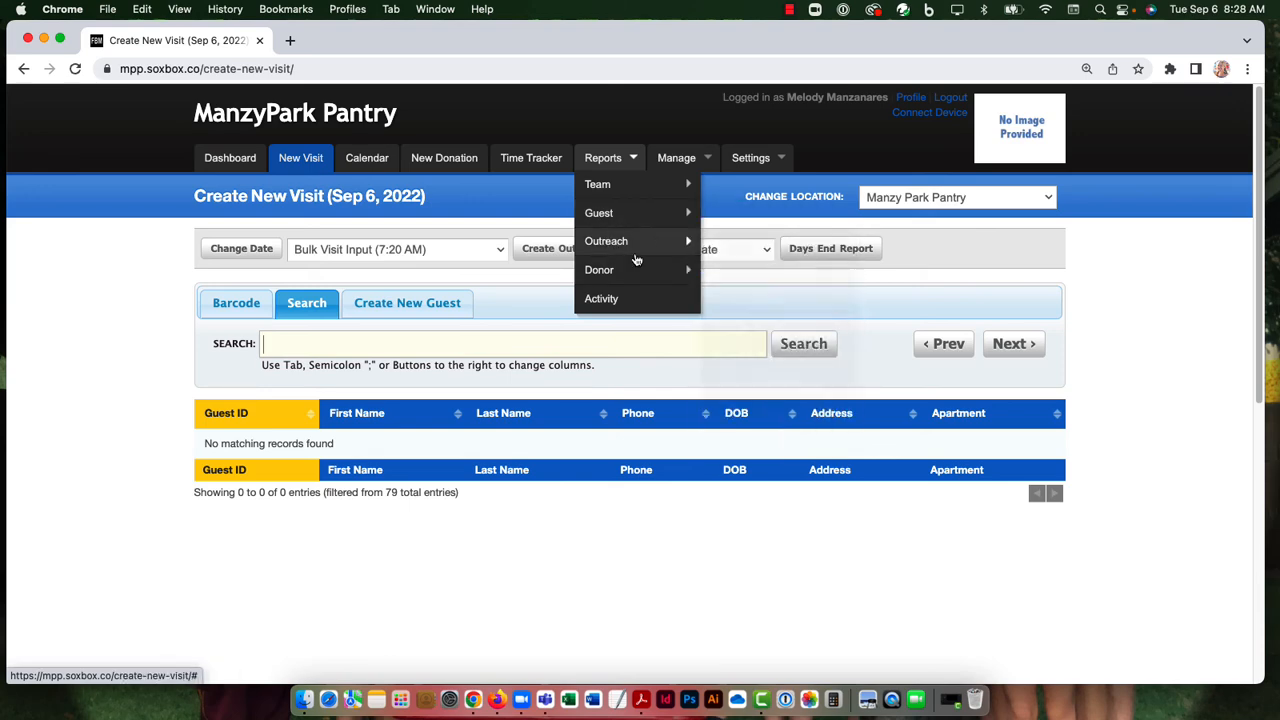
{"action": "mouse_move", "coordinate": [652, 248]}
{"action": "left_click", "coordinate": [757, 268]}
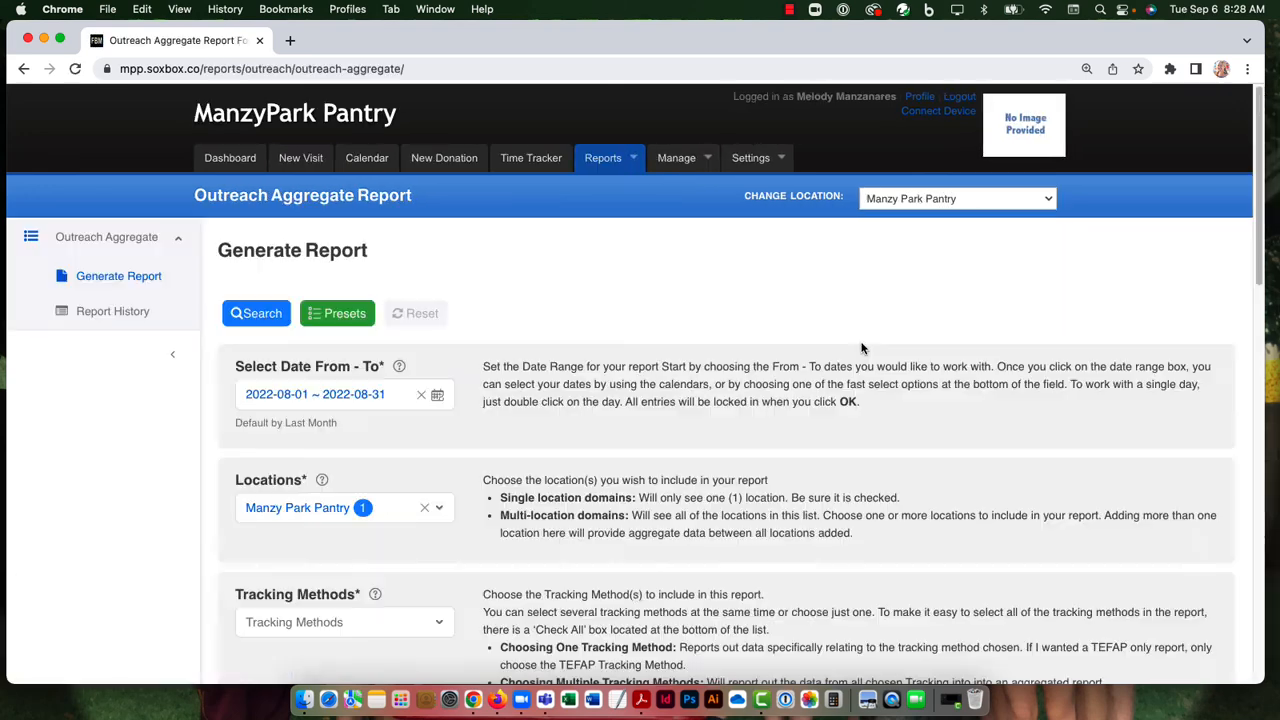
{"action": "scroll", "coordinate": [466, 390], "scroll_direction": "down", "scroll_amount": 2}
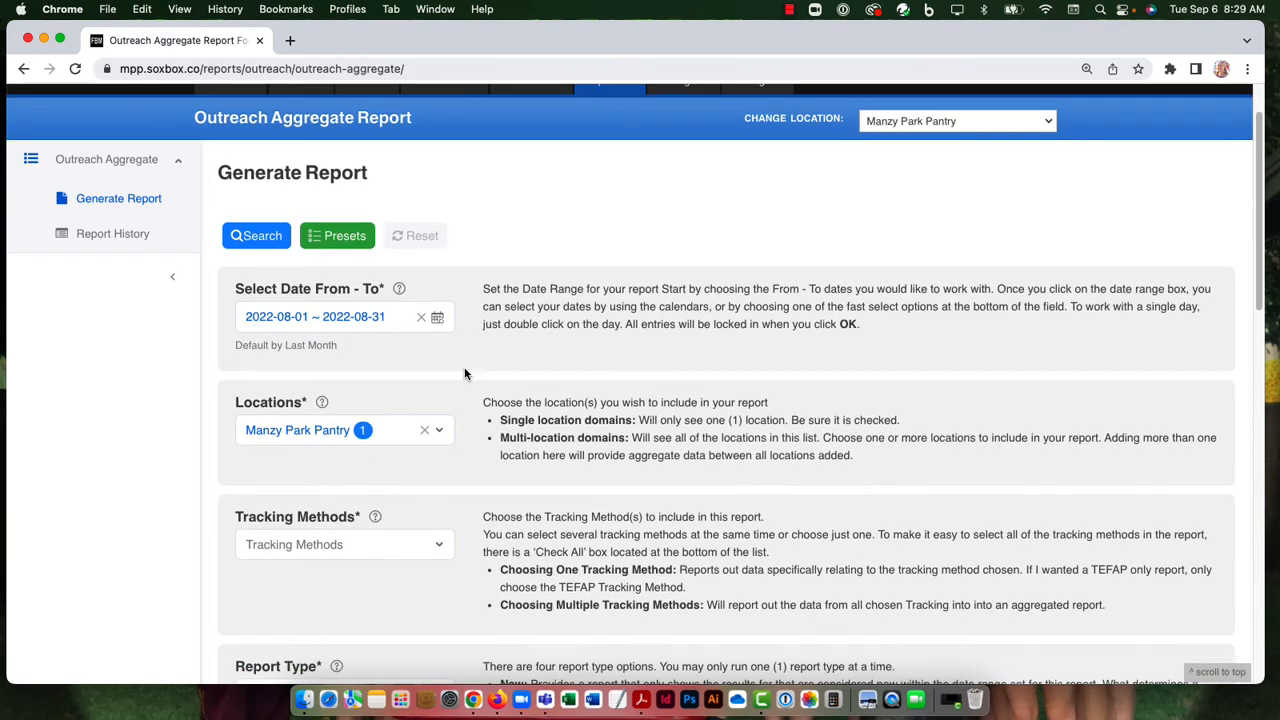
{"action": "left_click", "coordinate": [442, 326]}
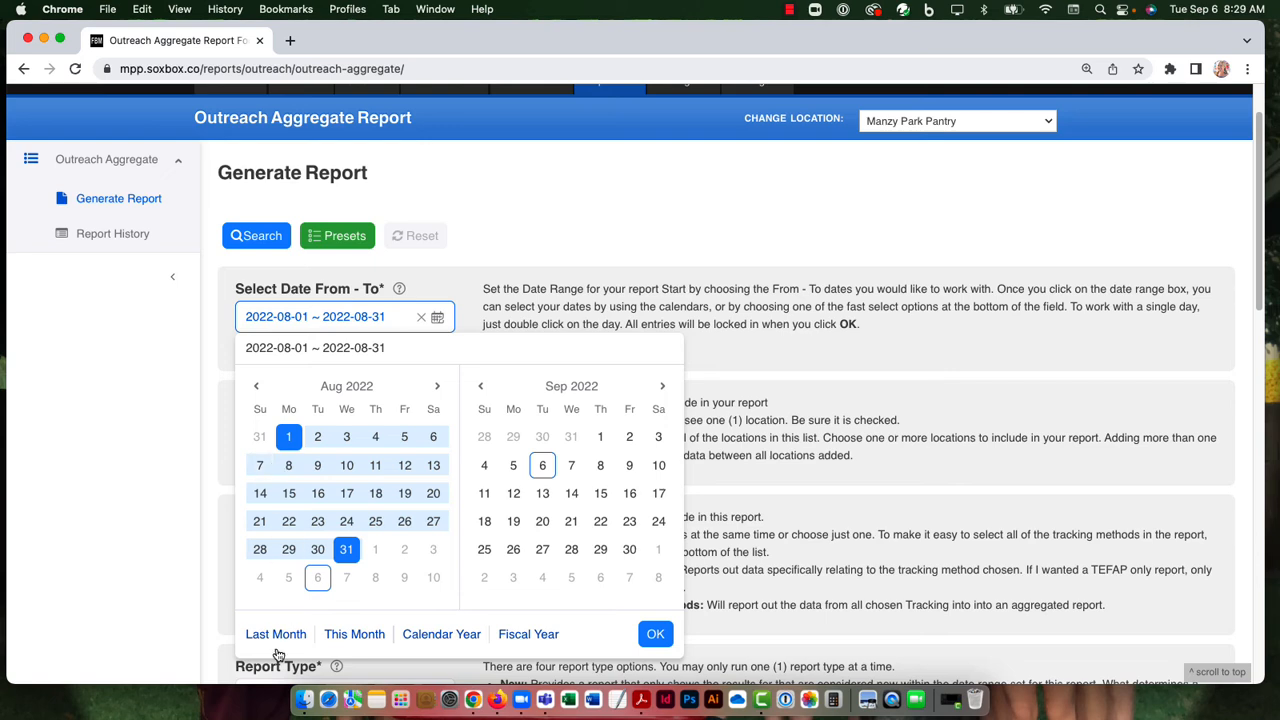
{"action": "left_click", "coordinate": [354, 634]}
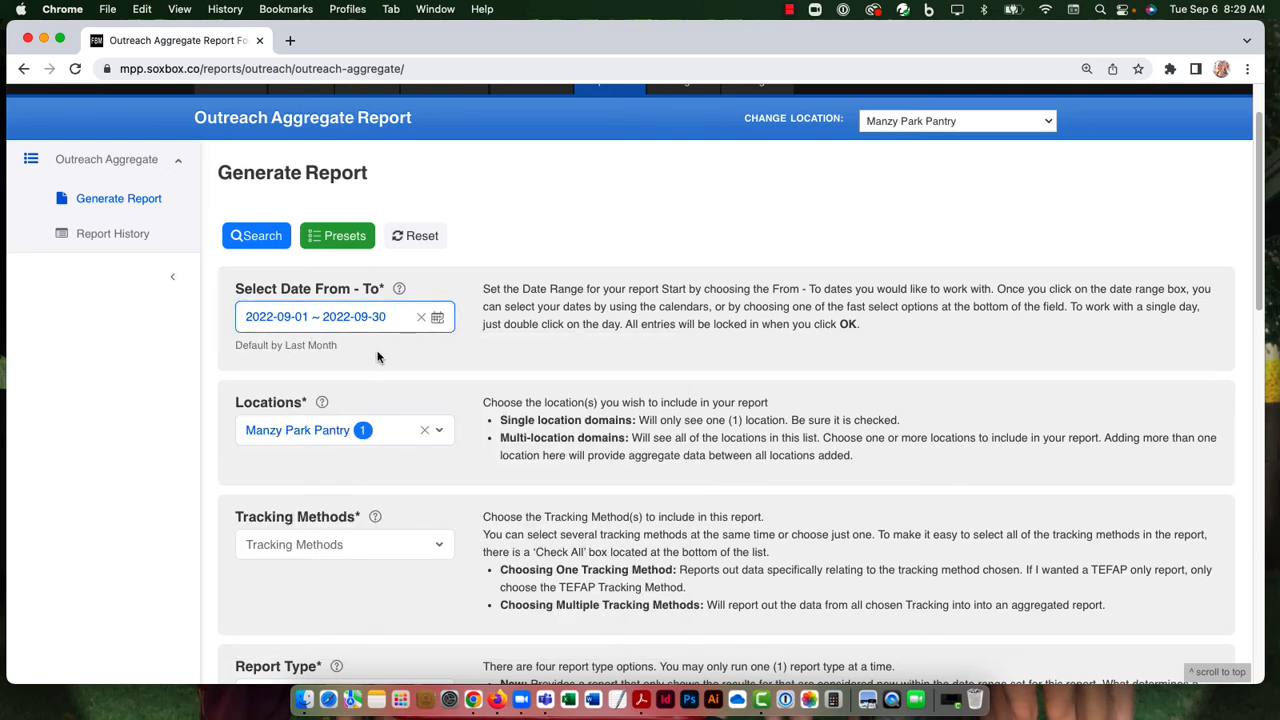
Step: Select Bulk as the only tracking method for the report
{"action": "scroll", "coordinate": [420, 354], "scroll_direction": "down", "scroll_amount": 3}
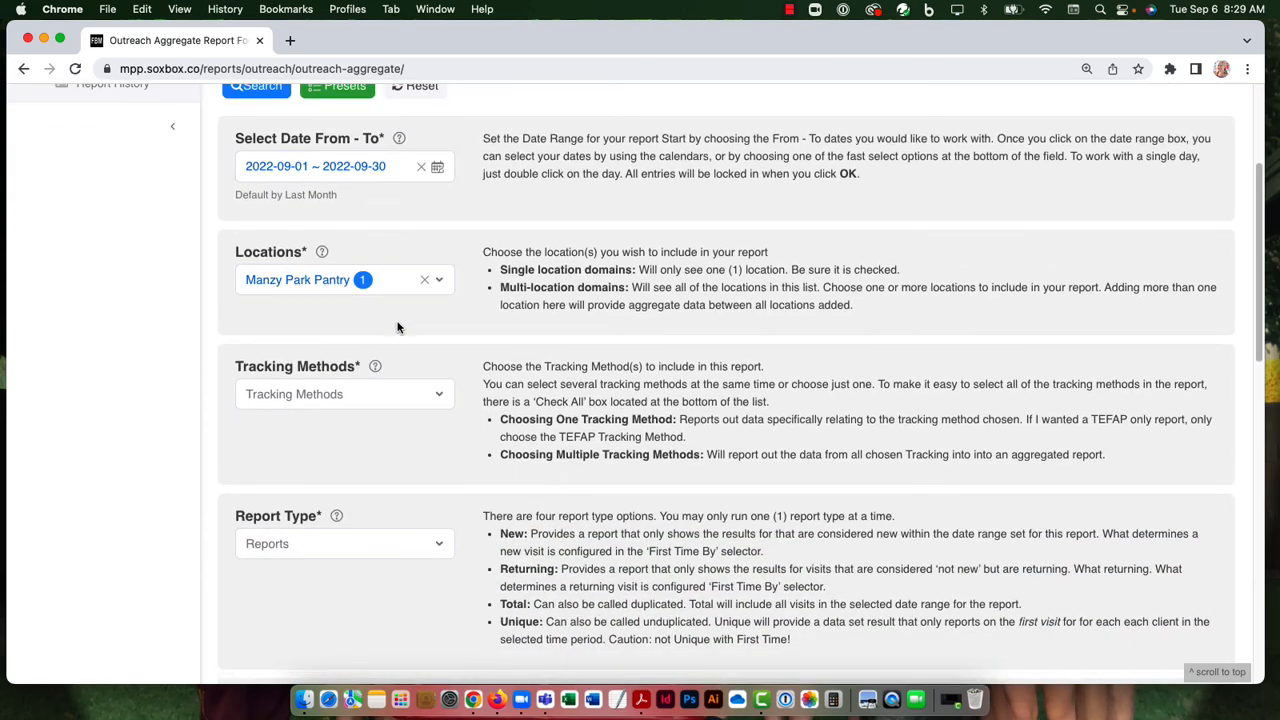
{"action": "scroll", "coordinate": [409, 311], "scroll_direction": "down", "scroll_amount": 2}
{"action": "left_click", "coordinate": [415, 301]}
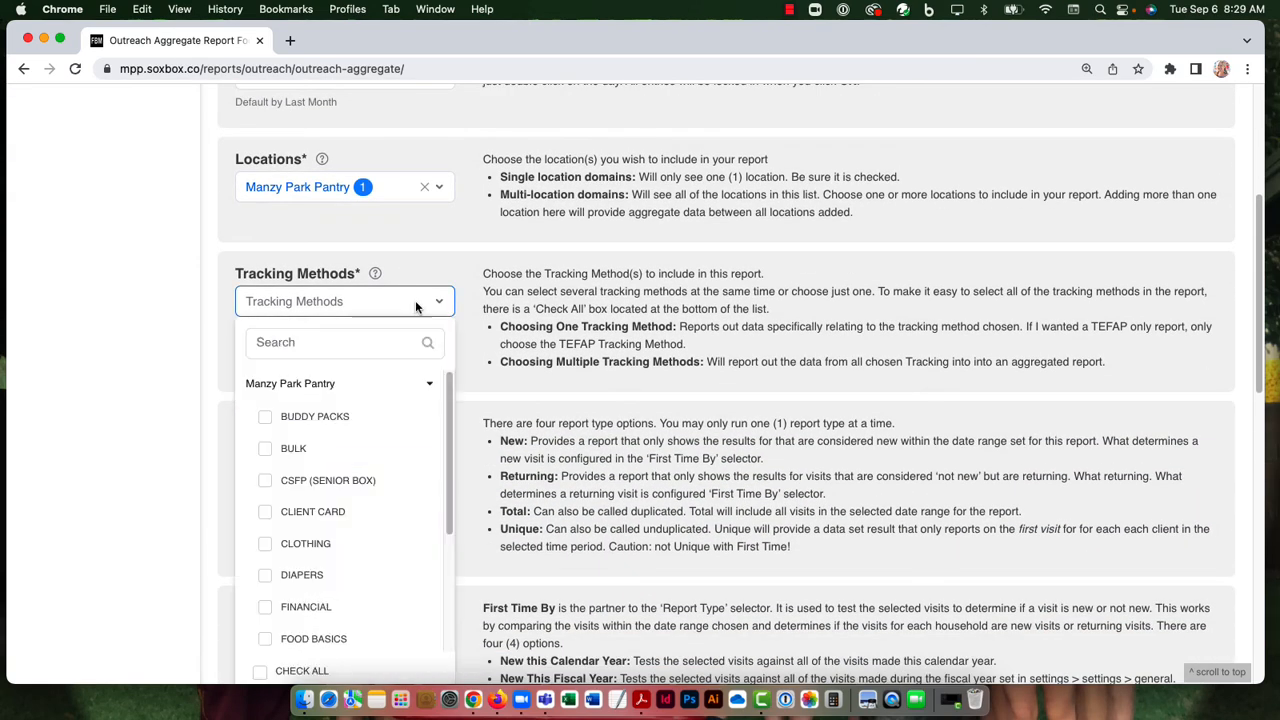
{"action": "left_click", "coordinate": [265, 449]}
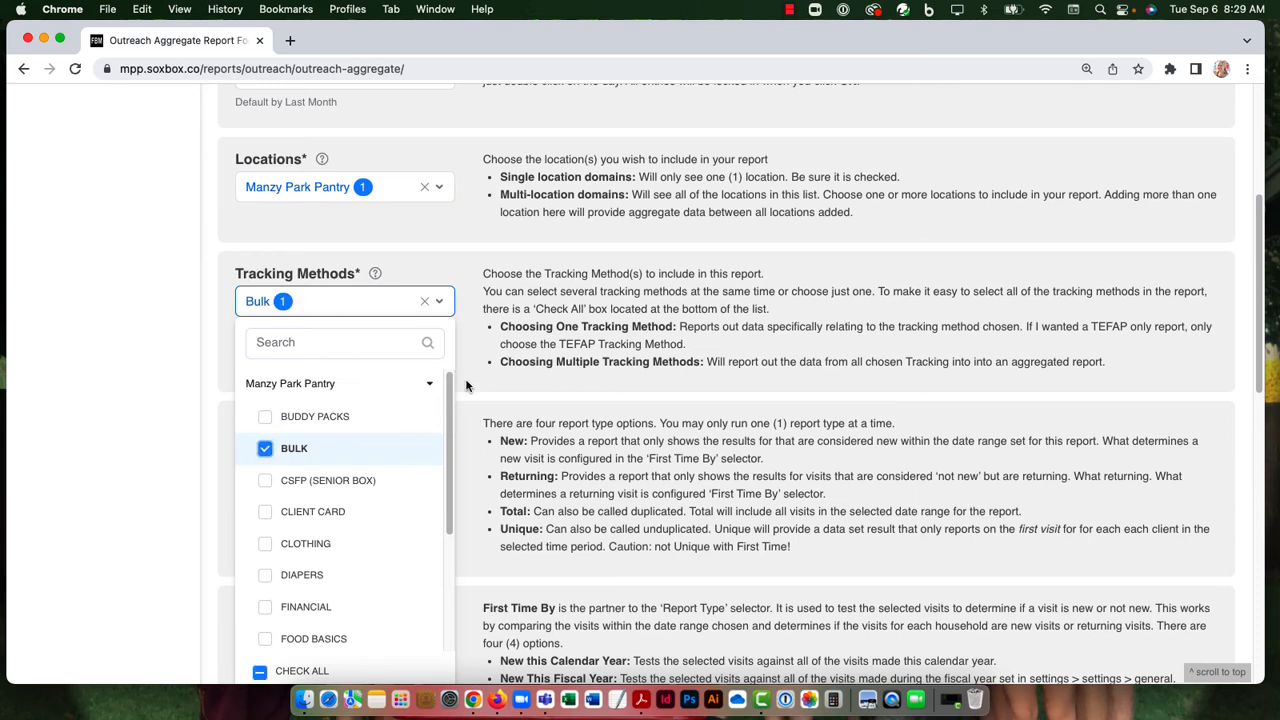
{"action": "left_click", "coordinate": [468, 285]}
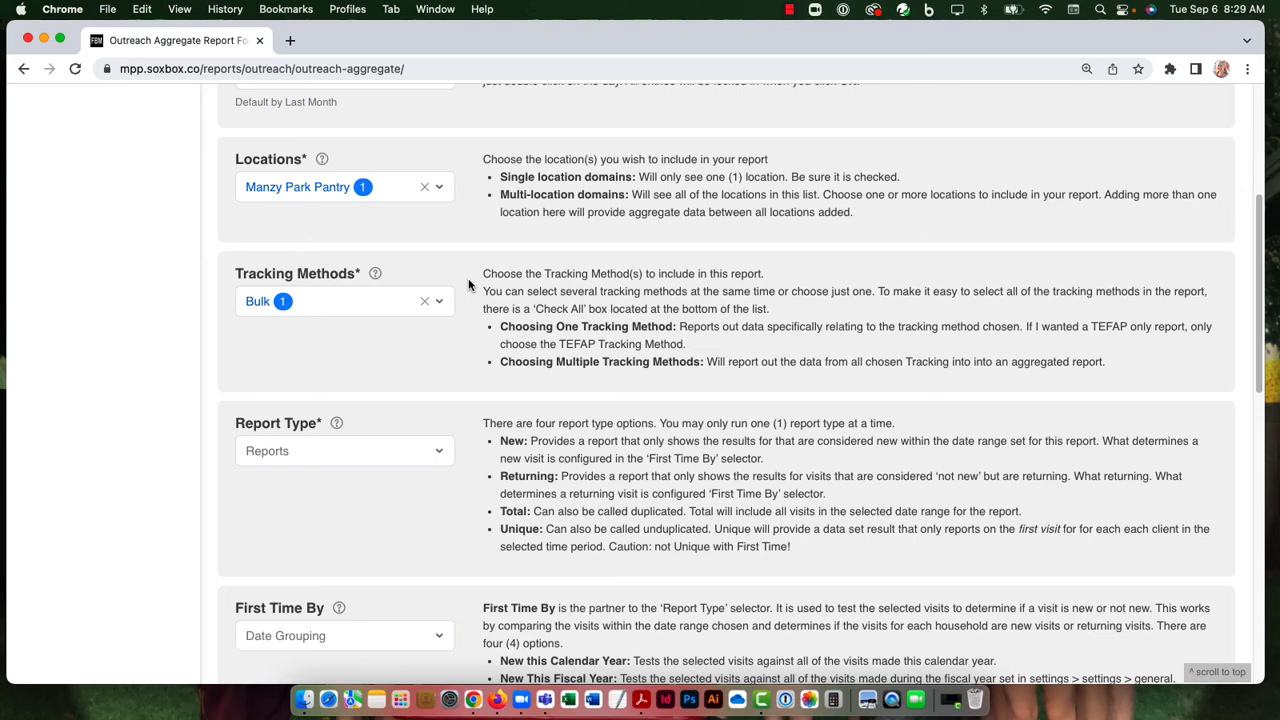
{"action": "left_click", "coordinate": [248, 308]}
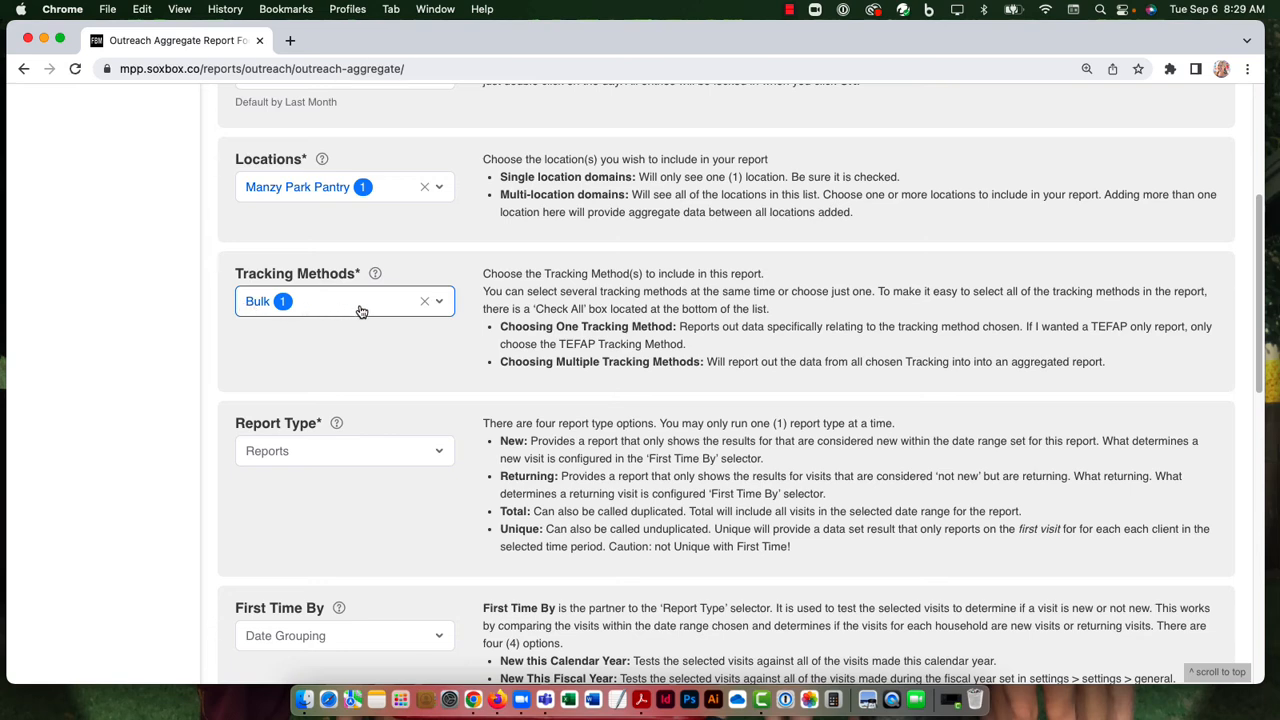
{"action": "left_click", "coordinate": [439, 308]}
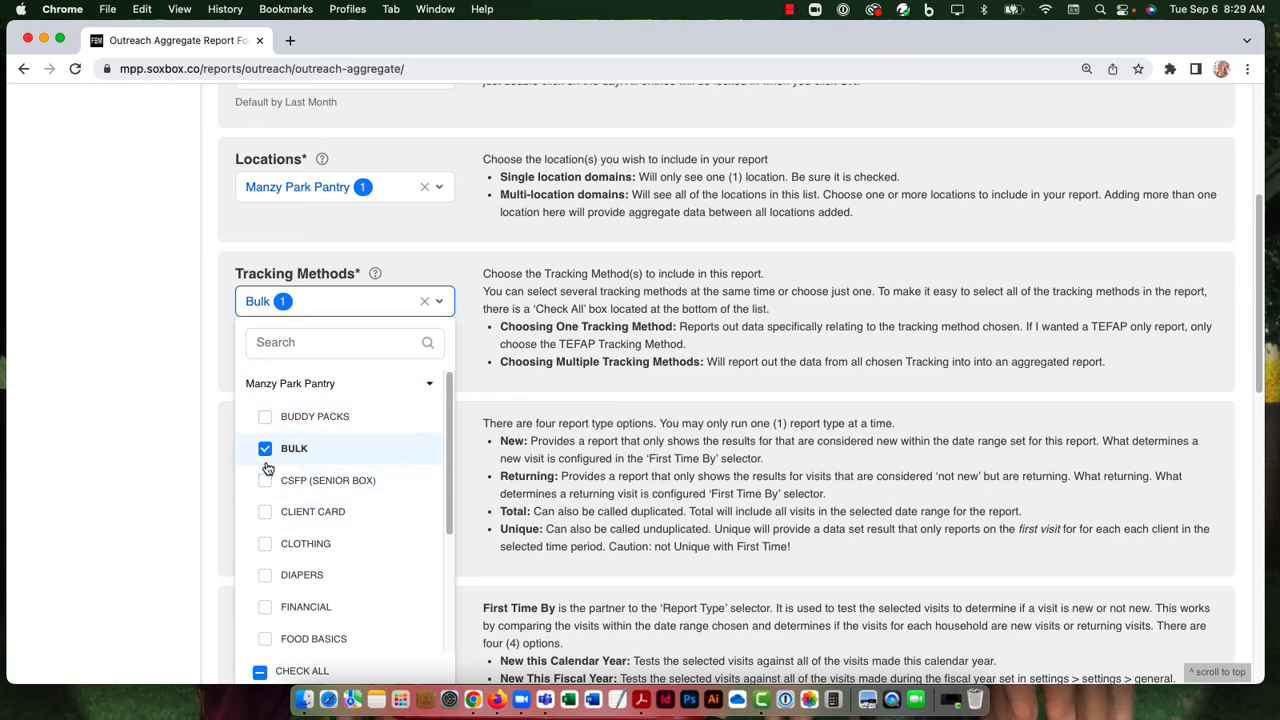
{"action": "left_click", "coordinate": [466, 320]}
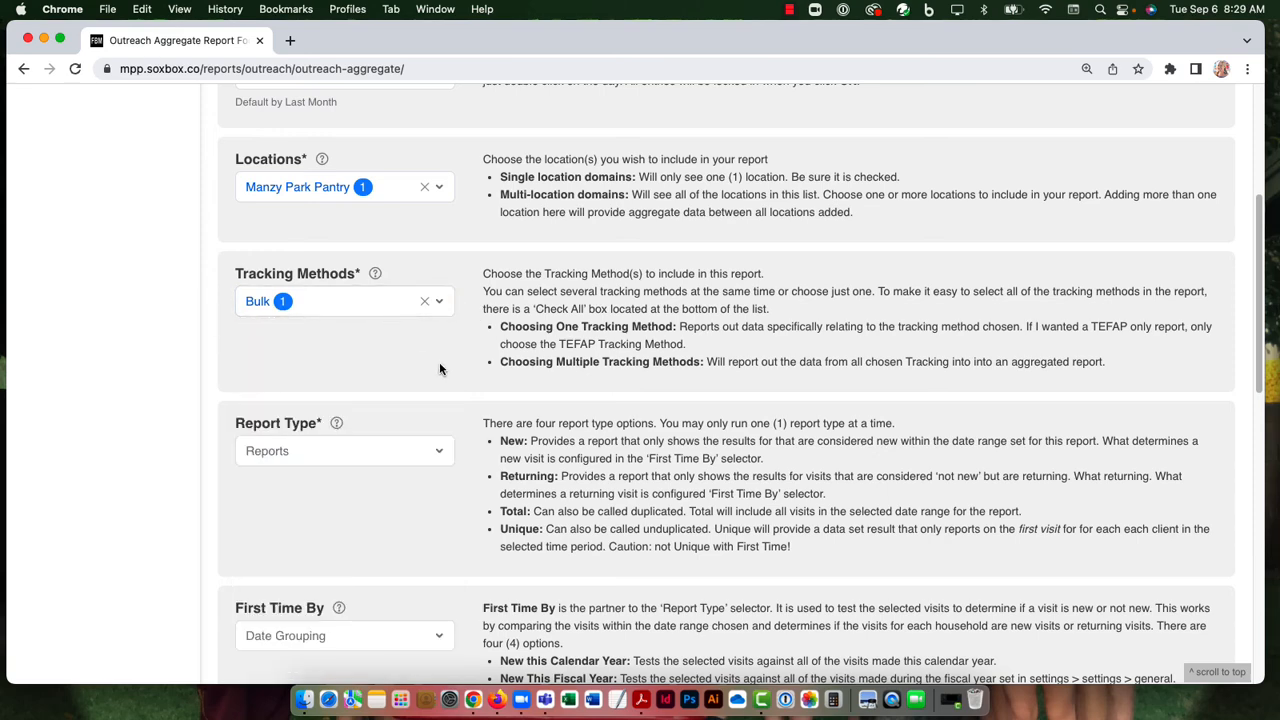
Step: Set the report type to Total
{"action": "scroll", "coordinate": [439, 366], "scroll_direction": "down", "scroll_amount": 5}
{"action": "left_click", "coordinate": [416, 229]}
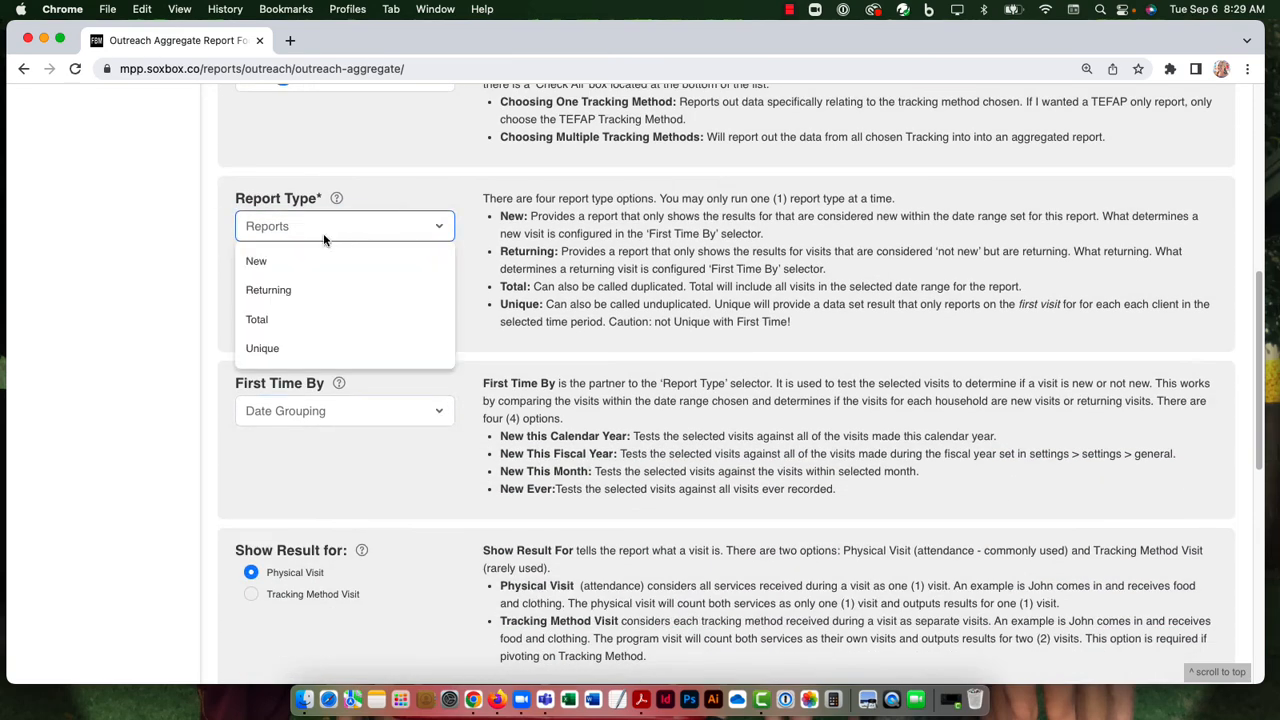
{"action": "left_click", "coordinate": [278, 322]}
{"action": "left_click", "coordinate": [348, 333]}
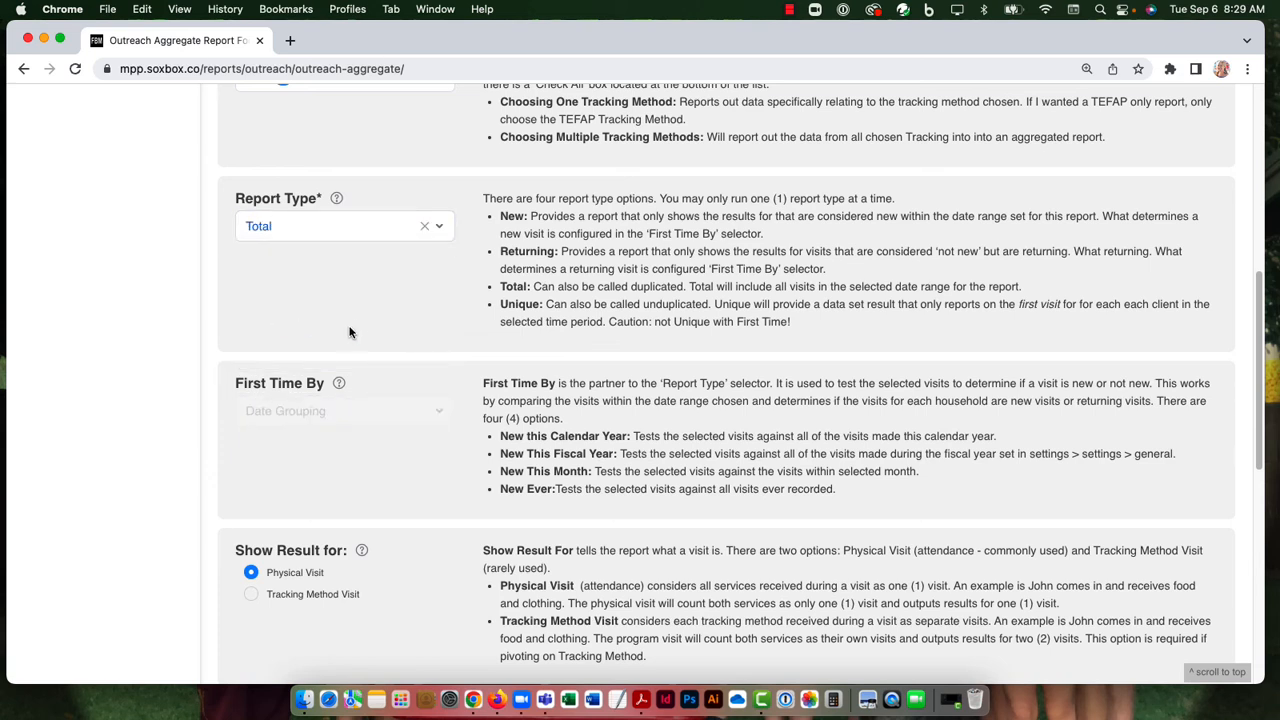
Step: Add the visit fields 0 - 17, 18+ and Number of Households to the report's Sum/Count By columns
{"action": "scroll", "coordinate": [370, 360], "scroll_direction": "down", "scroll_amount": 1}
{"action": "scroll", "coordinate": [372, 363], "scroll_direction": "down", "scroll_amount": 10}
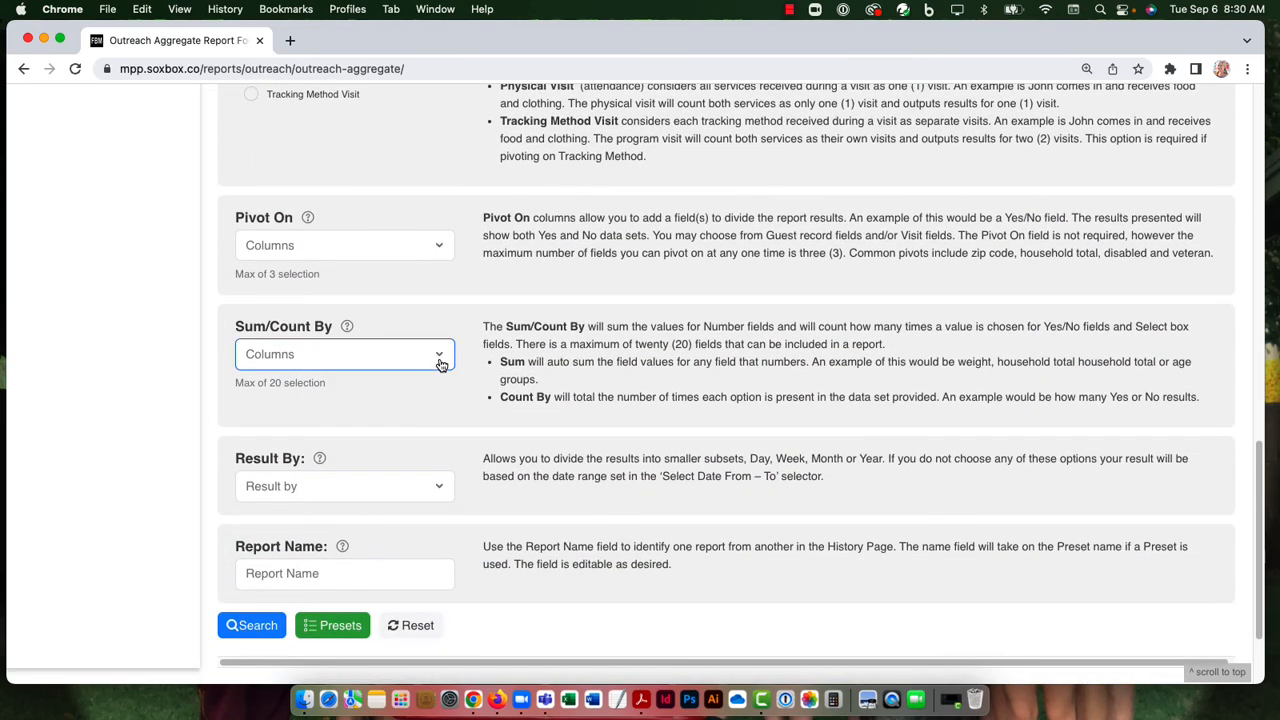
{"action": "left_click", "coordinate": [440, 364]}
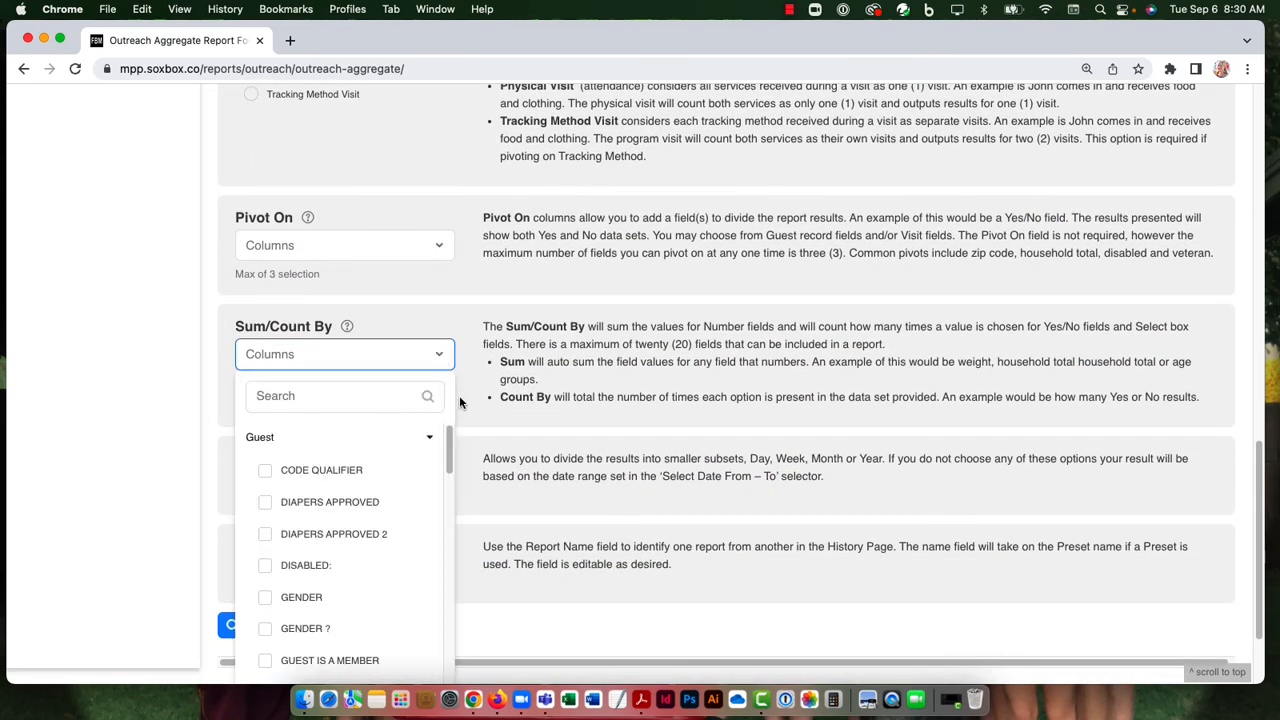
{"action": "scroll", "coordinate": [502, 394], "scroll_direction": "down", "scroll_amount": 2}
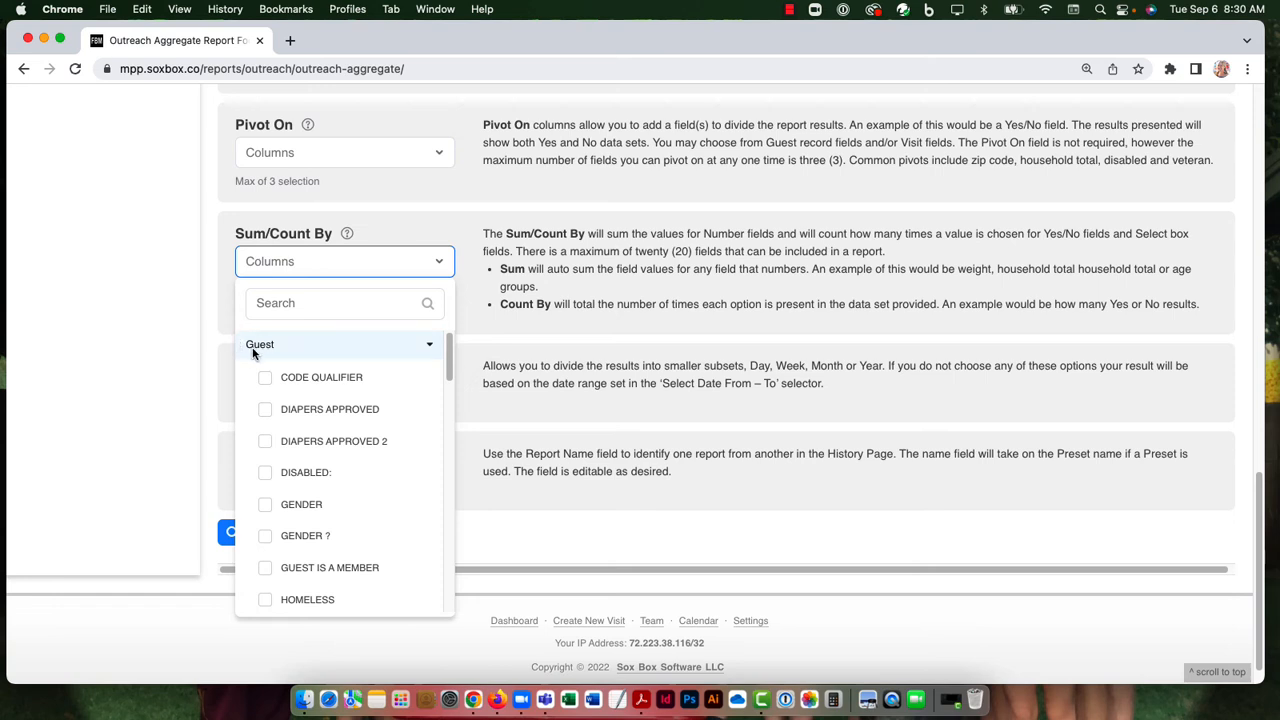
{"action": "scroll", "coordinate": [450, 356], "scroll_direction": "down", "scroll_amount": 1}
{"action": "left_click_drag", "start_coordinate": [450, 356], "coordinate": [451, 465]}
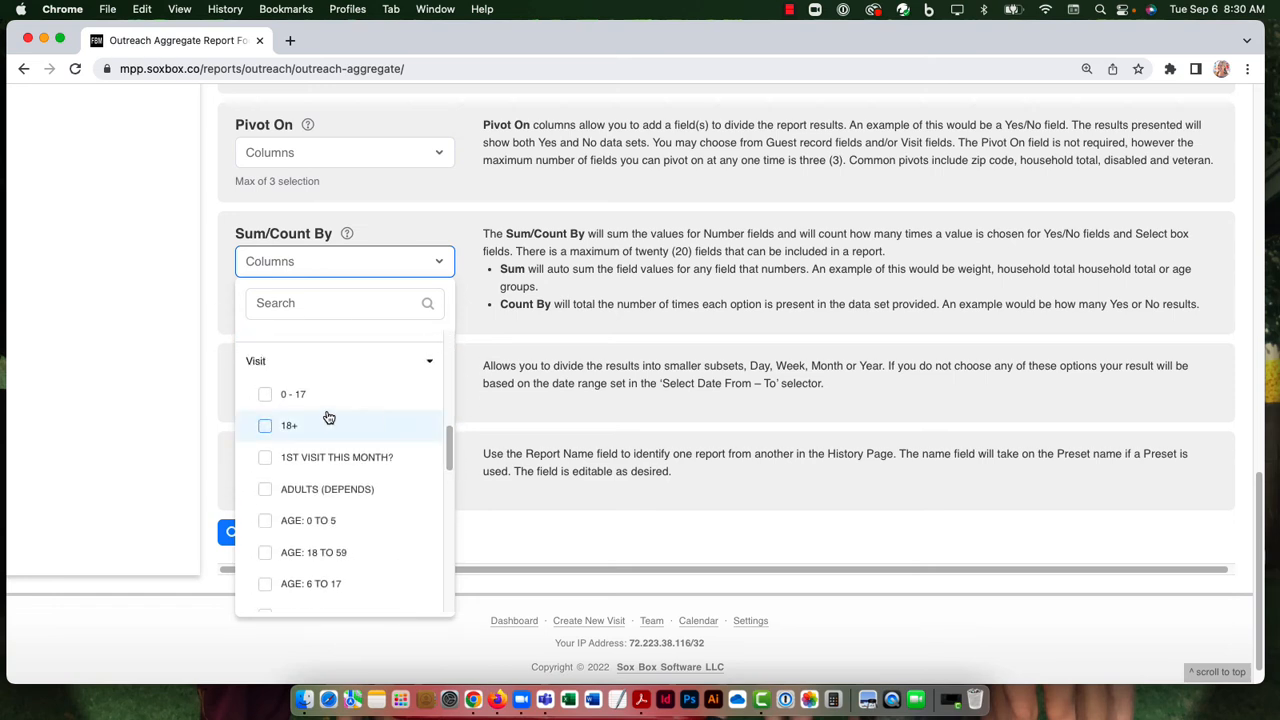
{"action": "left_click", "coordinate": [266, 397]}
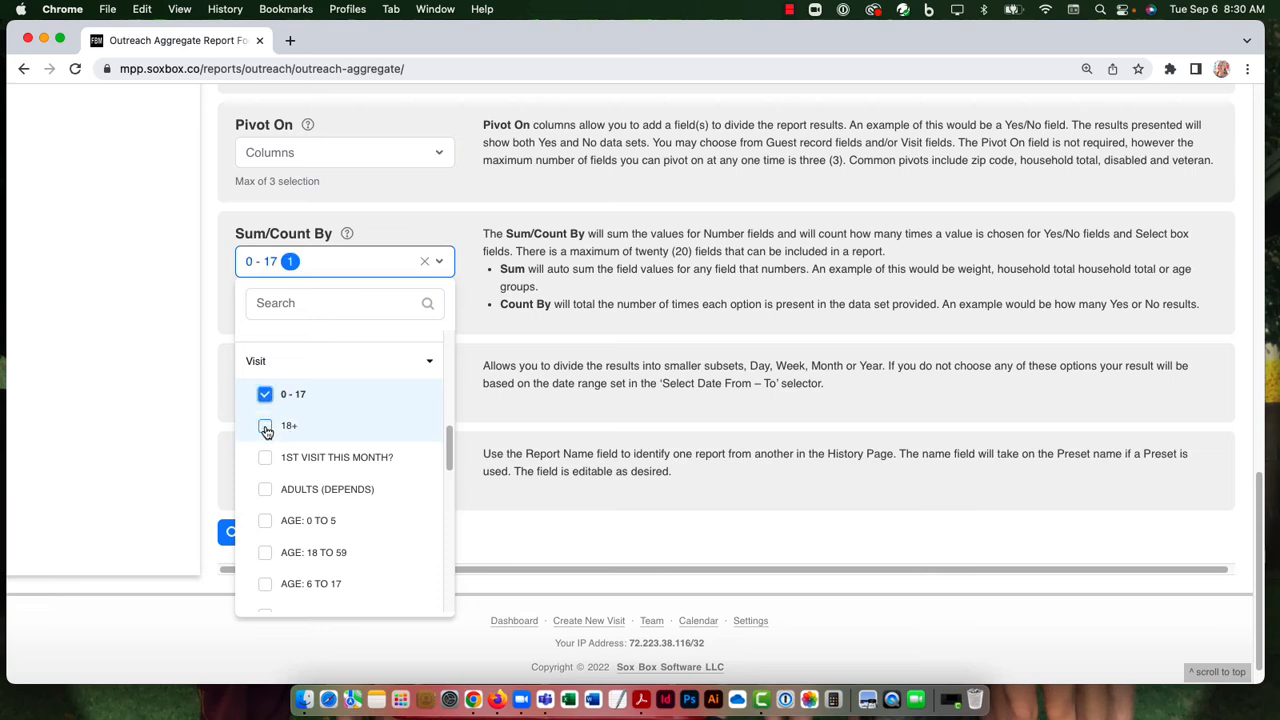
{"action": "left_click", "coordinate": [265, 427]}
{"action": "left_click_drag", "start_coordinate": [450, 445], "coordinate": [447, 555]}
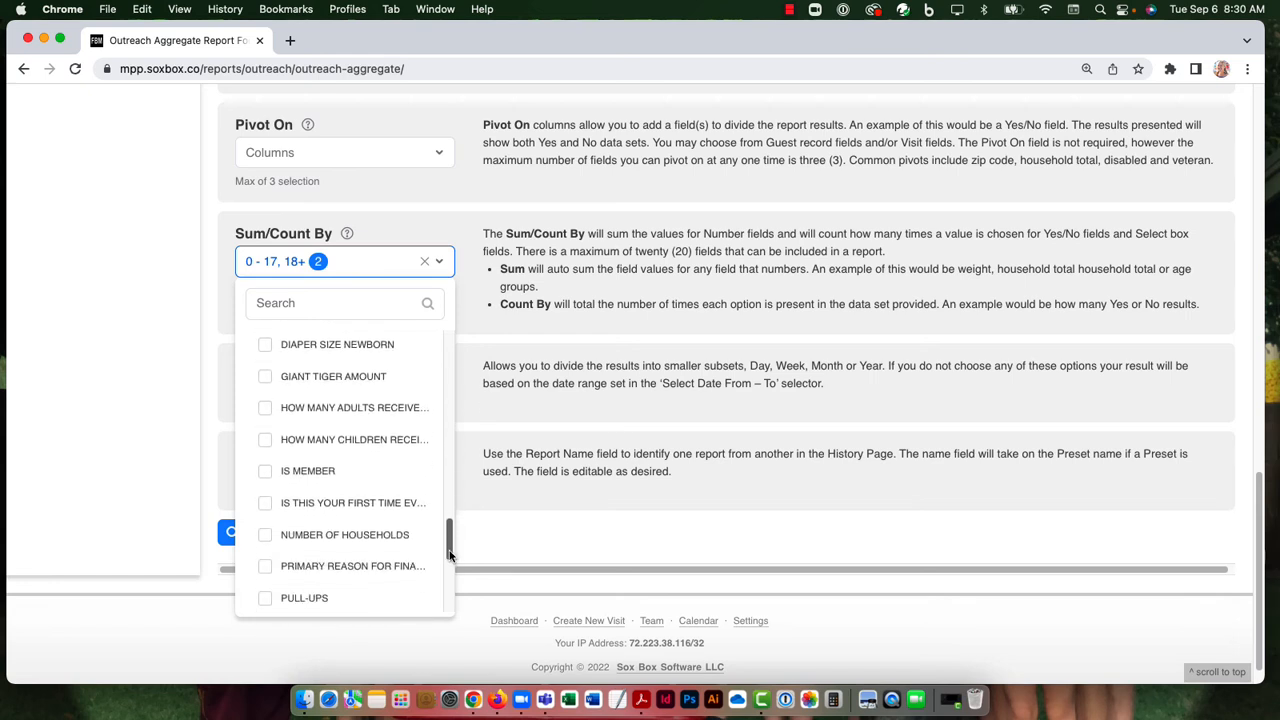
{"action": "left_click", "coordinate": [266, 538]}
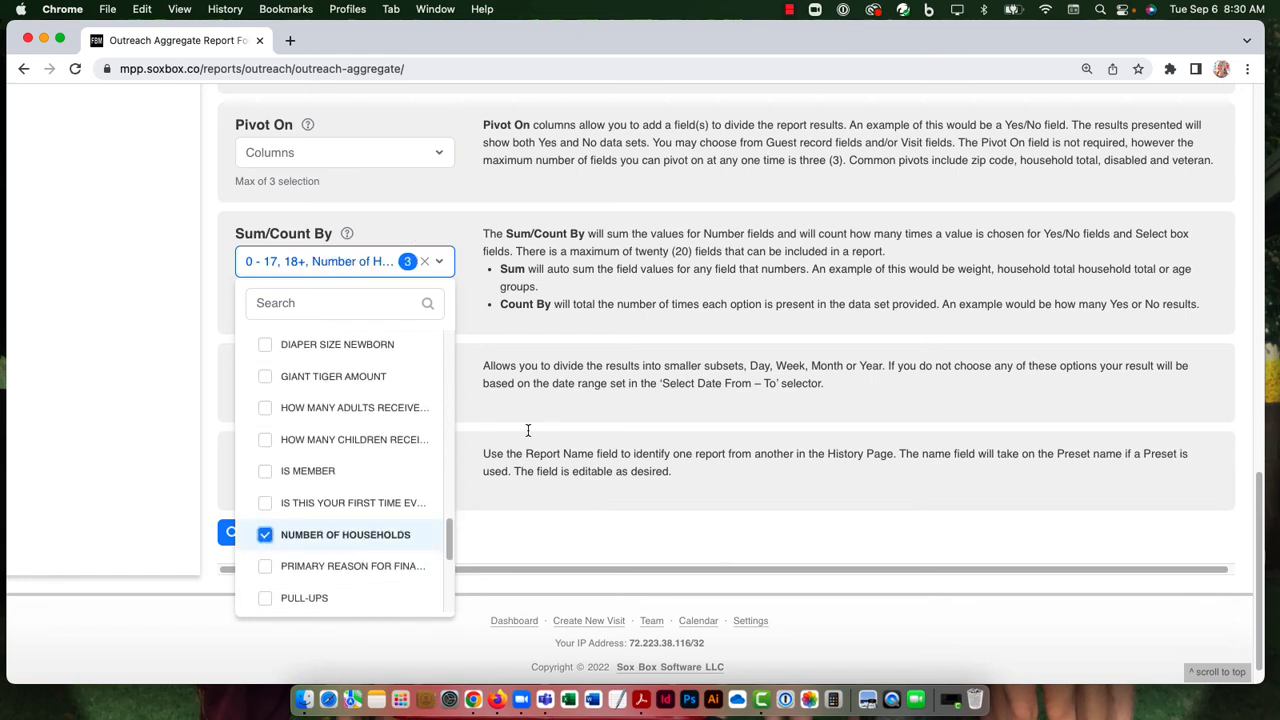
{"action": "left_click", "coordinate": [471, 308]}
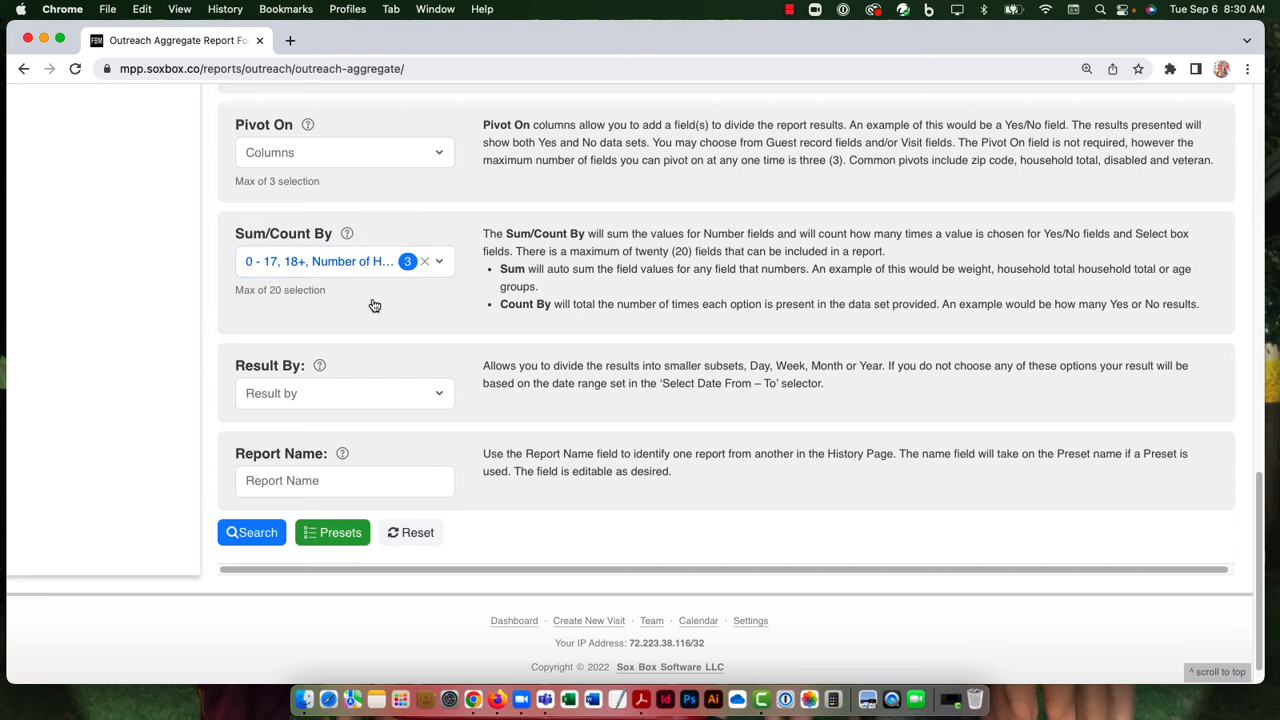
Step: Name the report "Sept 2022 Bulk Entries" and generate it
{"action": "left_click", "coordinate": [290, 483]}
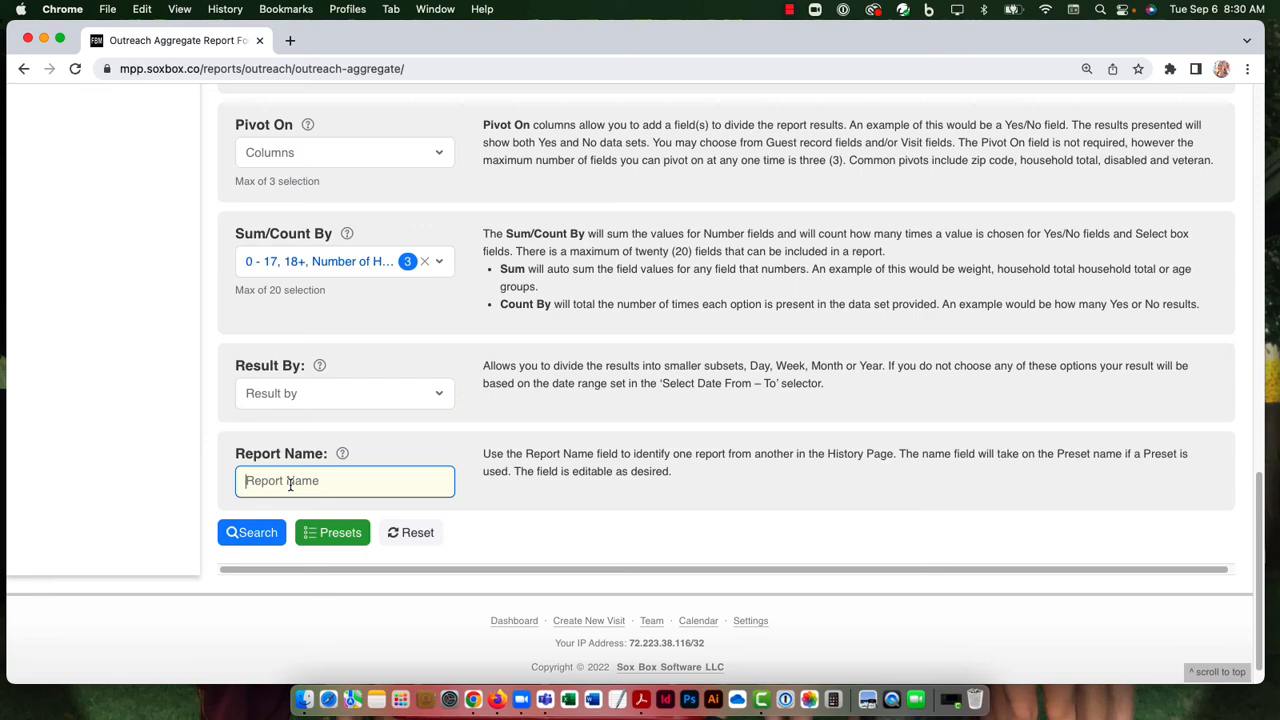
{"action": "type", "text": "Bulk Entires"}
{"action": "left_click_drag", "start_coordinate": [335, 487], "coordinate": [289, 485]}
{"action": "key", "text": "BackSpace"}
{"action": "type", "text": "rie"}
{"action": "left_click_drag", "start_coordinate": [306, 482], "coordinate": [286, 481]}
{"action": "key", "text": "BackSpace"}
{"action": "type", "text": "tries"}
{"action": "left_click", "coordinate": [245, 481]}
{"action": "type", "text": "Sept 2022"}
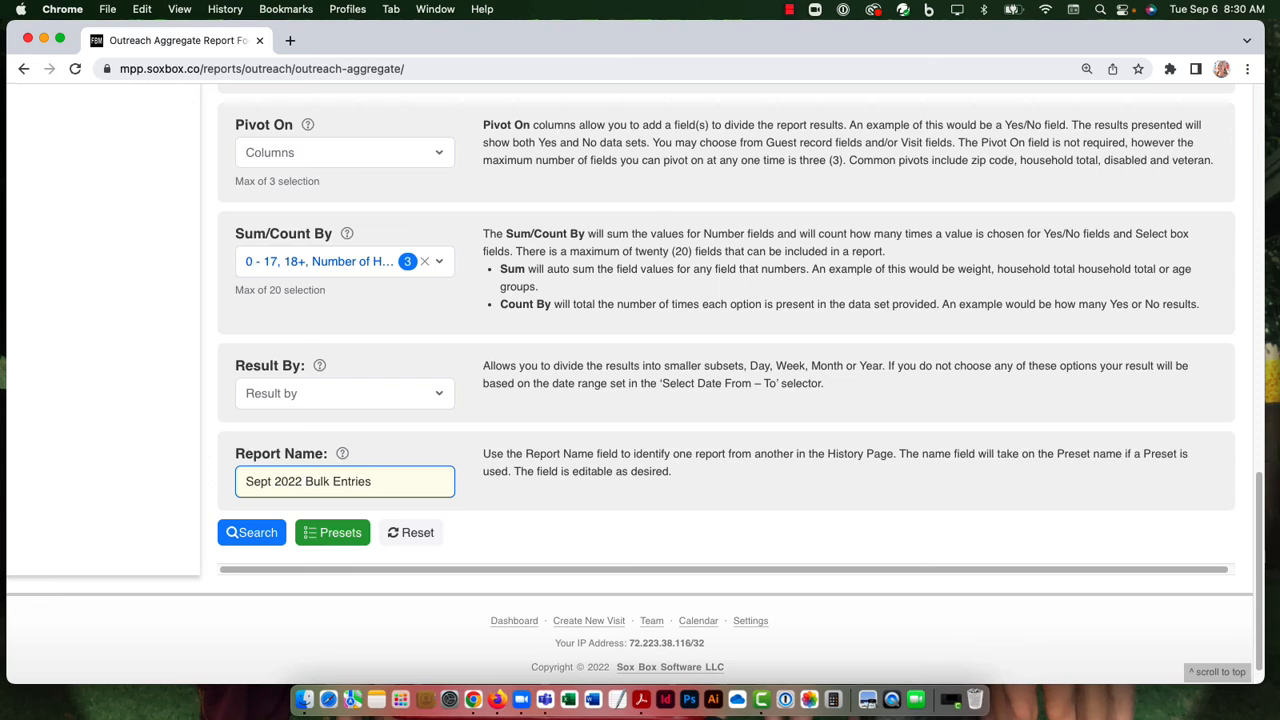
{"action": "left_click", "coordinate": [240, 536]}
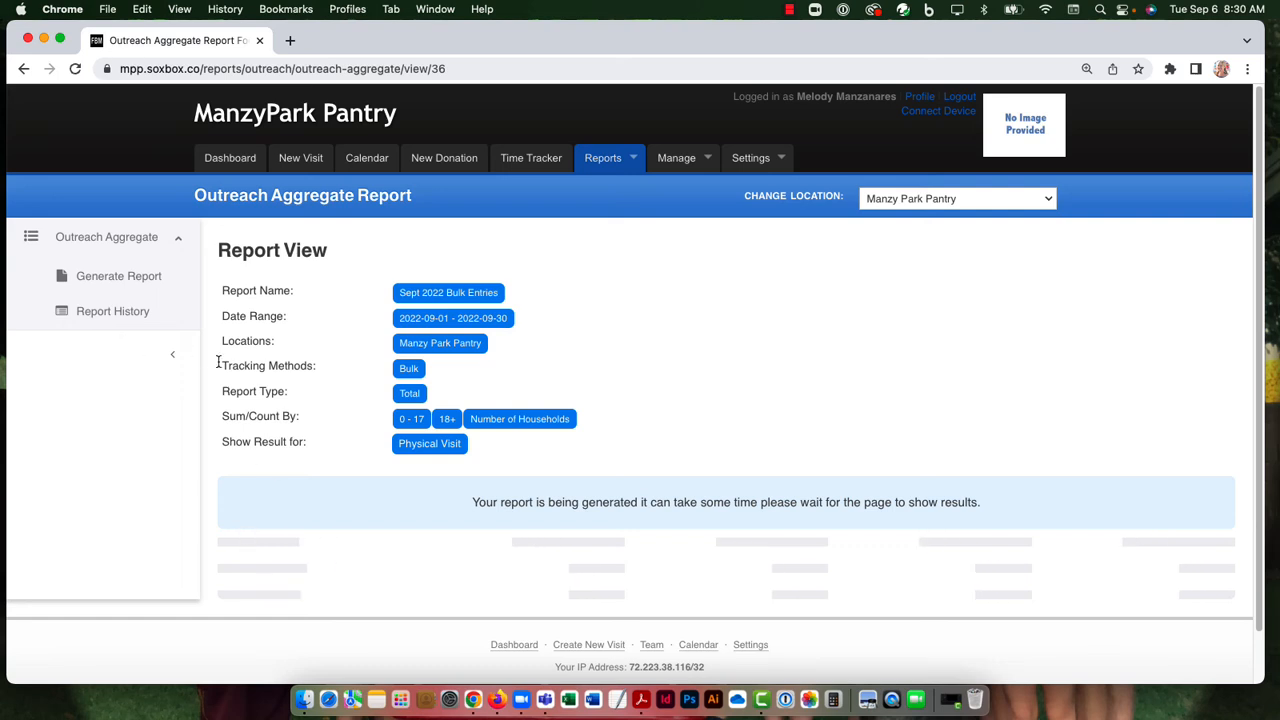
Step: Open the Sept 2022 Soup Kitchen report from the report history and examine its 0 - 17, 18+ and # of HH Visits figures
{"action": "left_click", "coordinate": [99, 318]}
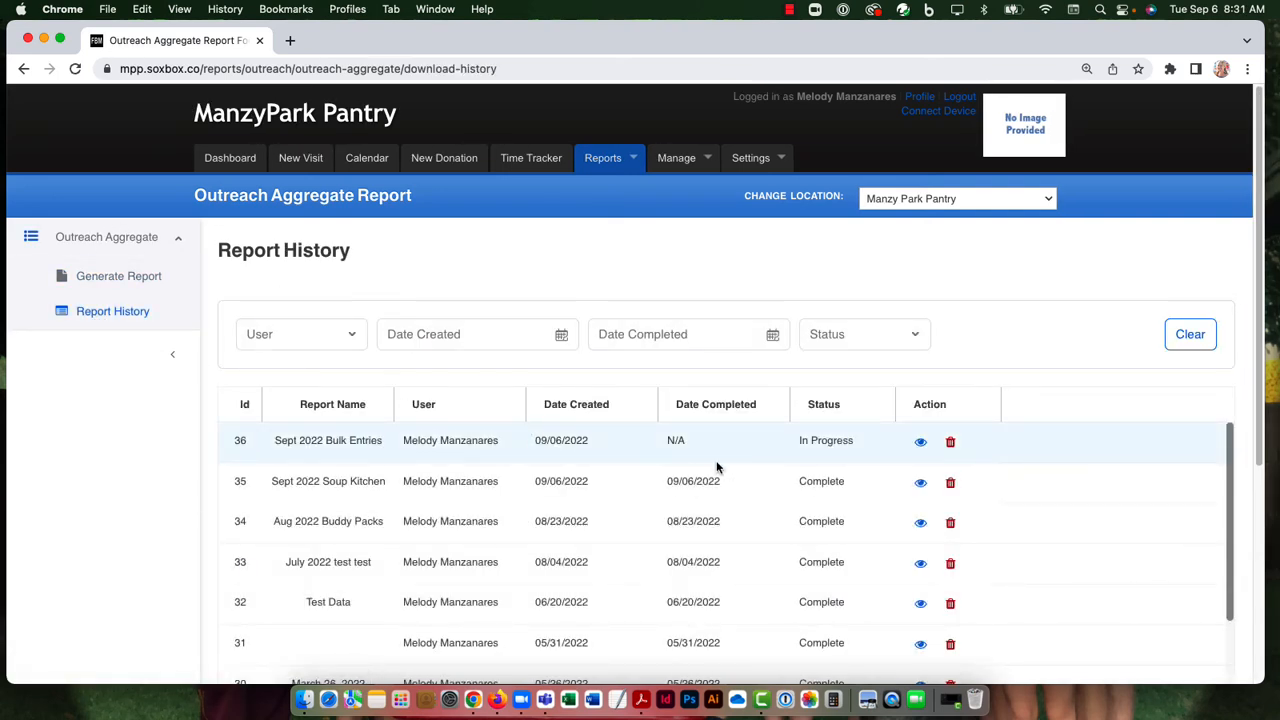
{"action": "scroll", "coordinate": [716, 468], "scroll_direction": "down", "scroll_amount": 3}
{"action": "scroll", "coordinate": [717, 512], "scroll_direction": "down", "scroll_amount": 3}
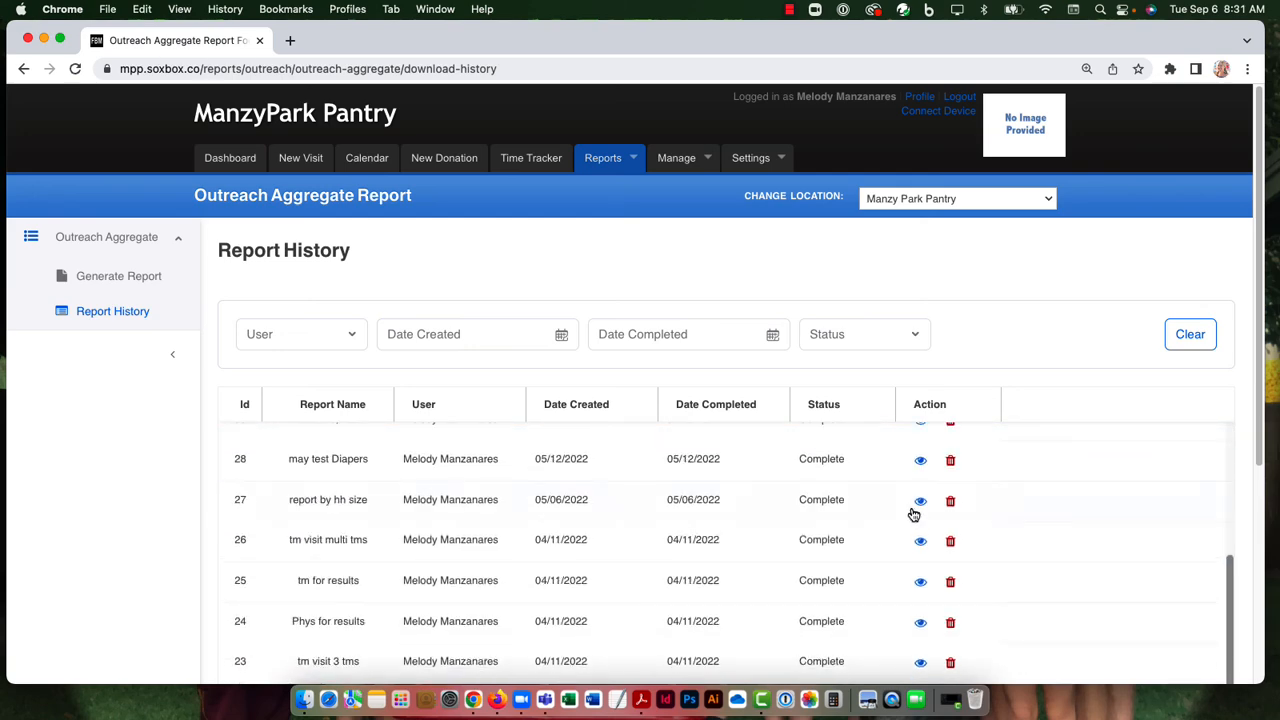
{"action": "scroll", "coordinate": [630, 572], "scroll_direction": "up", "scroll_amount": 5}
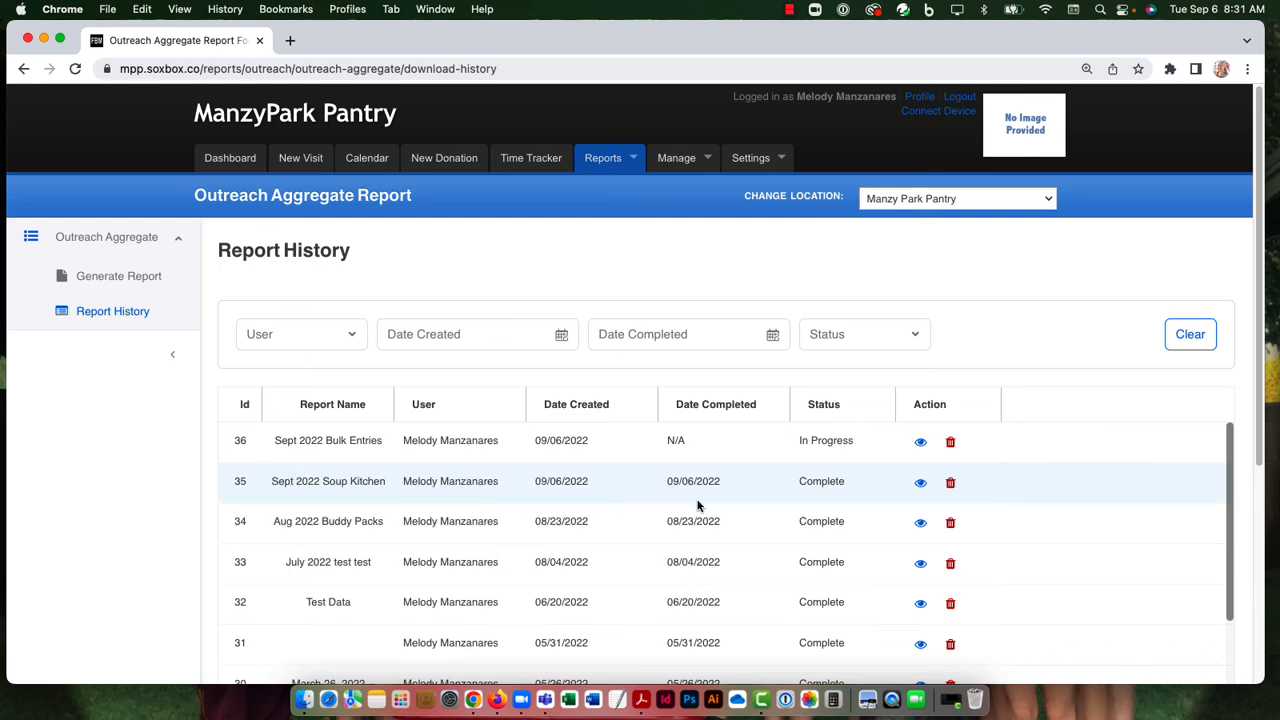
{"action": "left_click", "coordinate": [920, 484]}
{"action": "scroll", "coordinate": [900, 512], "scroll_direction": "down", "scroll_amount": 3}
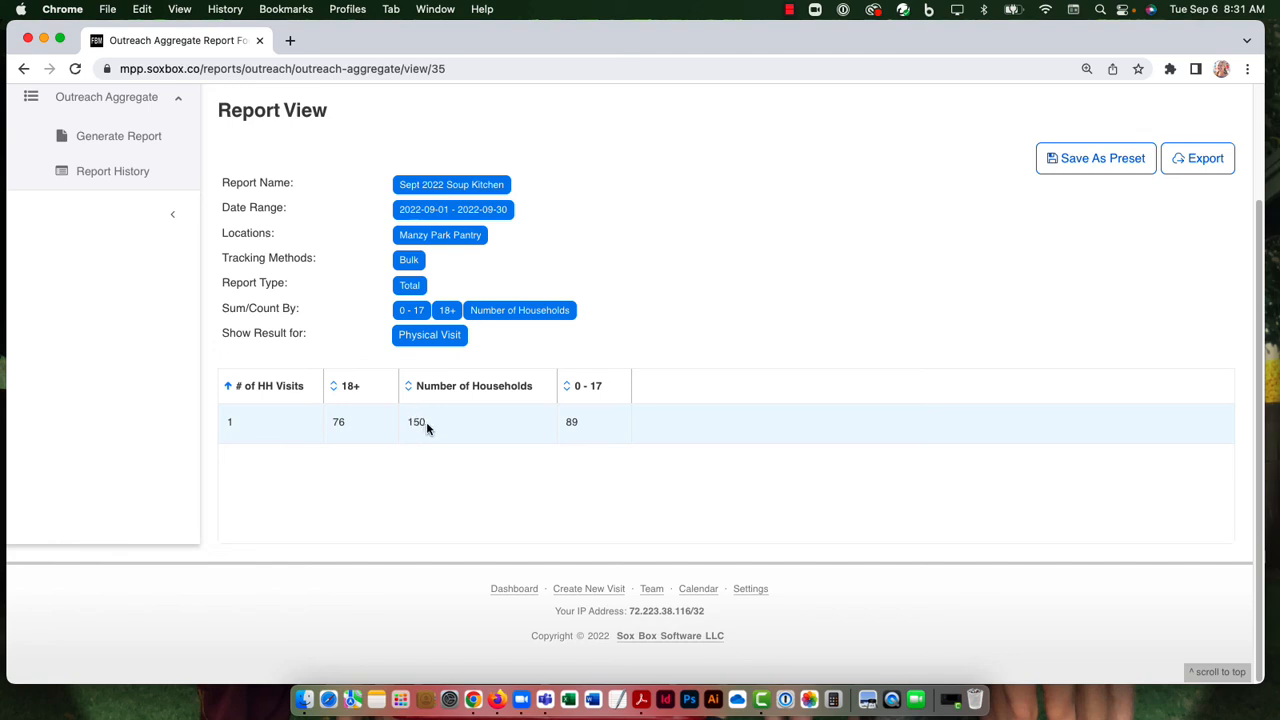
{"action": "left_click_drag", "start_coordinate": [566, 423], "coordinate": [584, 429]}
{"action": "left_click_drag", "start_coordinate": [330, 423], "coordinate": [354, 429]}
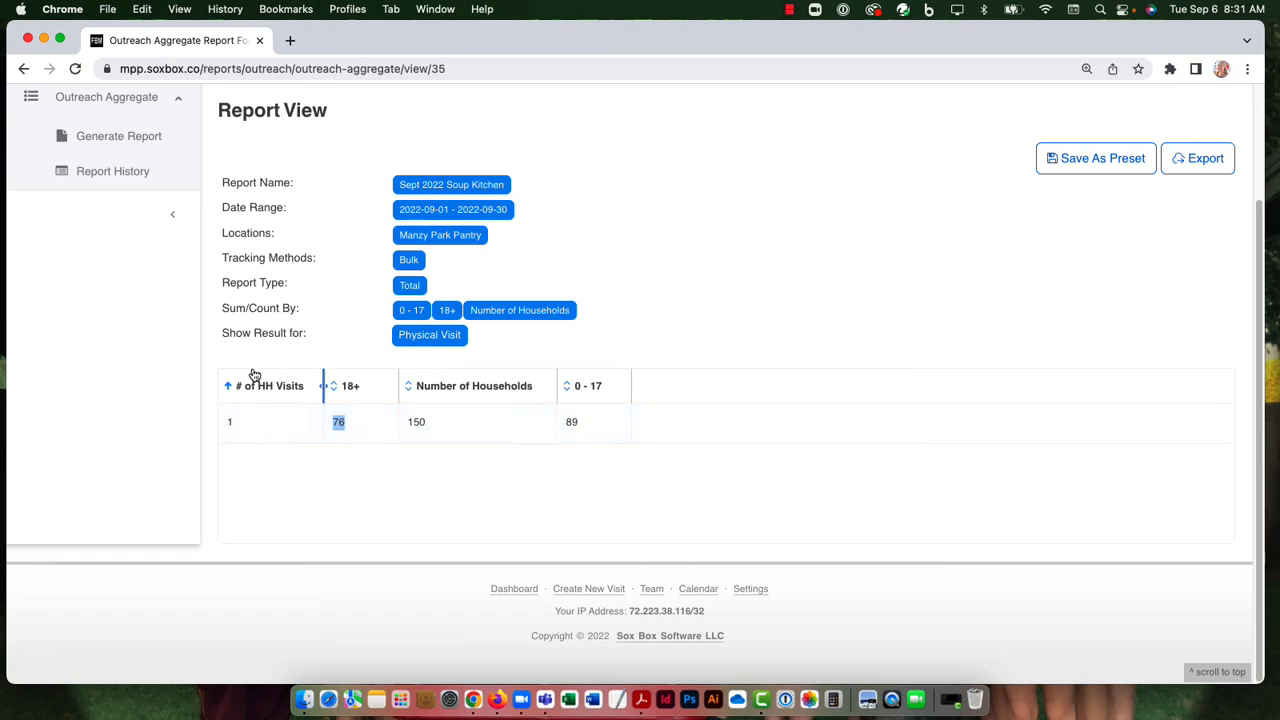
{"action": "left_click", "coordinate": [234, 425]}
{"action": "double_click", "coordinate": [230, 424]}
Step: Open the Sept 2022 Bulk Entries report from the report history and examine its # of HH Visits figure
{"action": "left_click", "coordinate": [96, 171]}
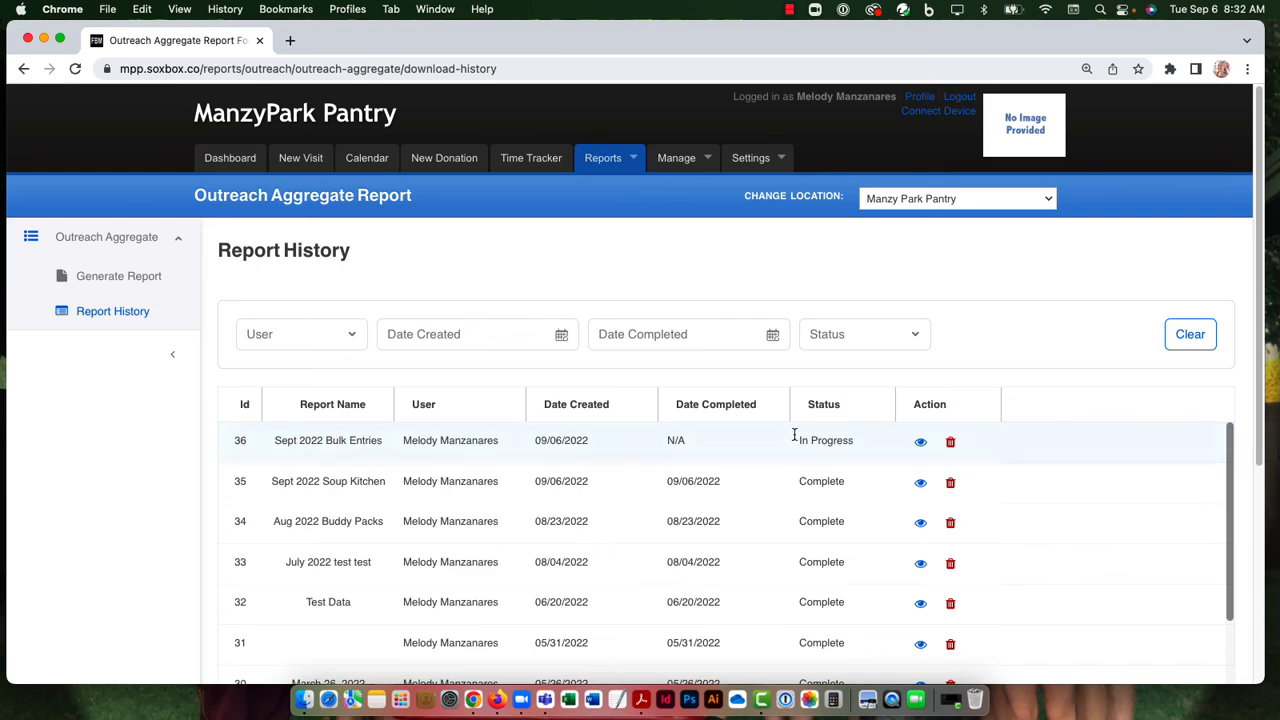
{"action": "left_click", "coordinate": [921, 443]}
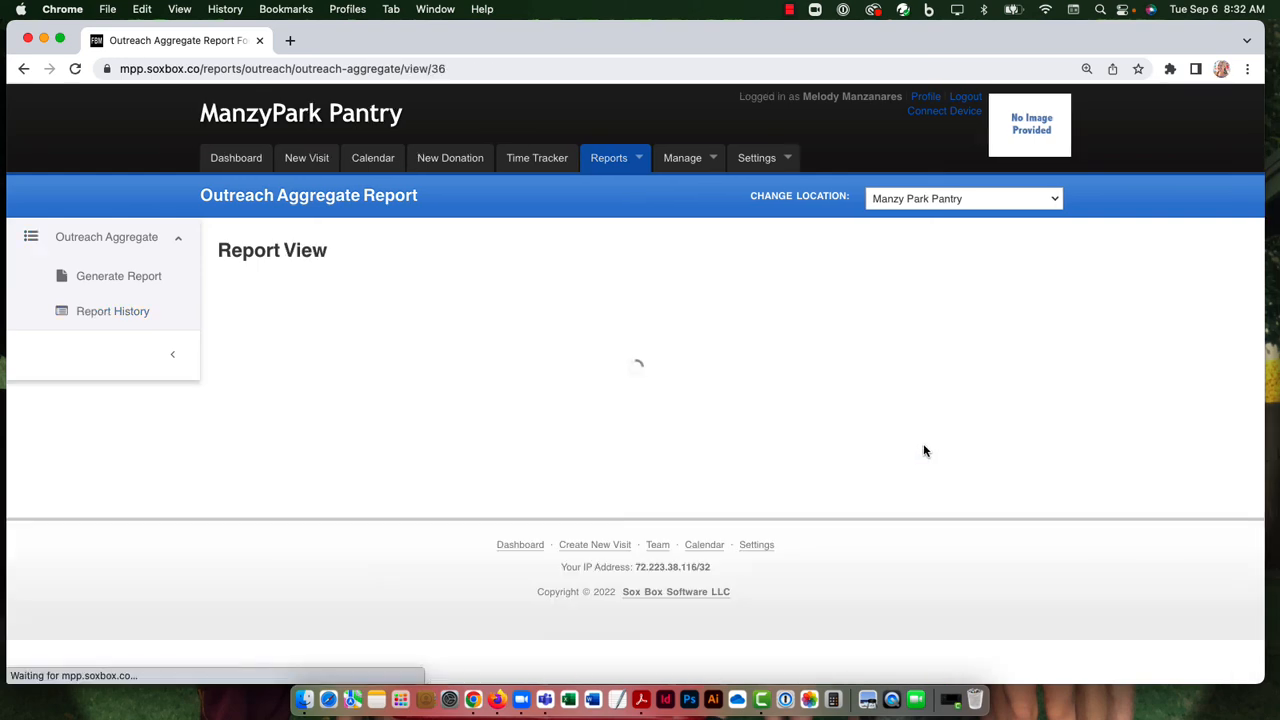
{"action": "scroll", "coordinate": [809, 407], "scroll_direction": "down", "scroll_amount": 2}
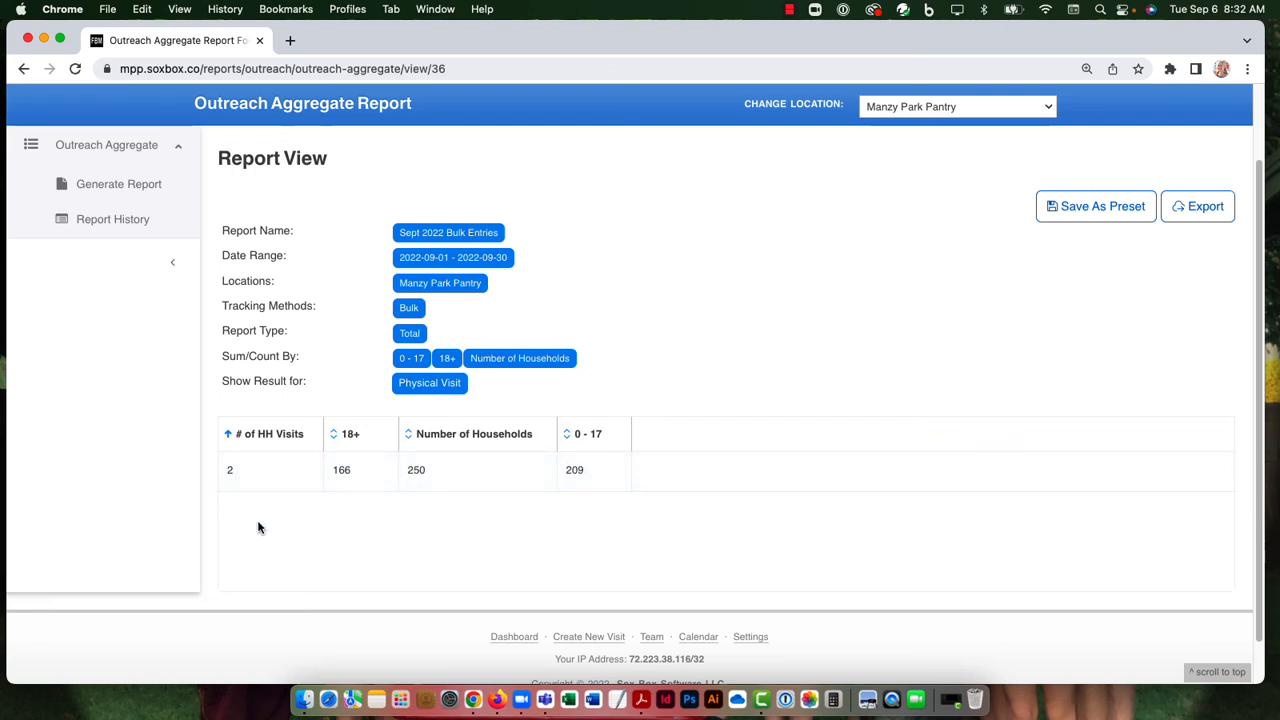
{"action": "double_click", "coordinate": [228, 472]}
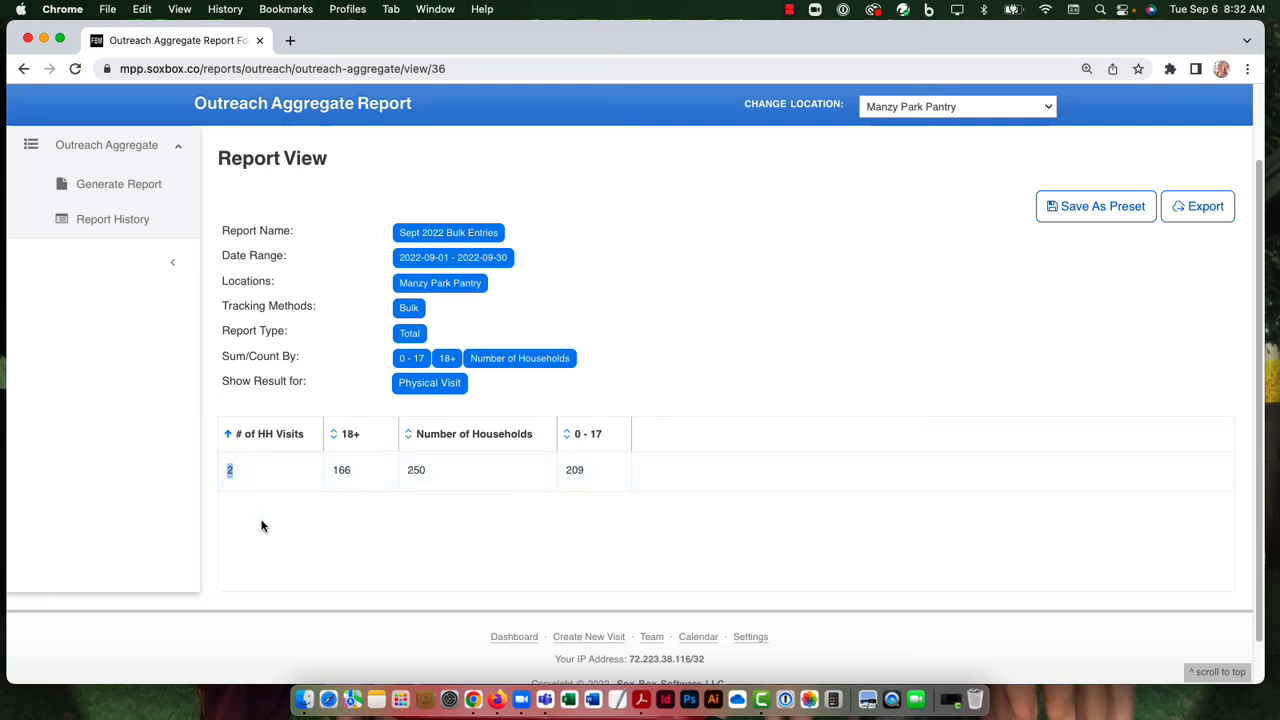